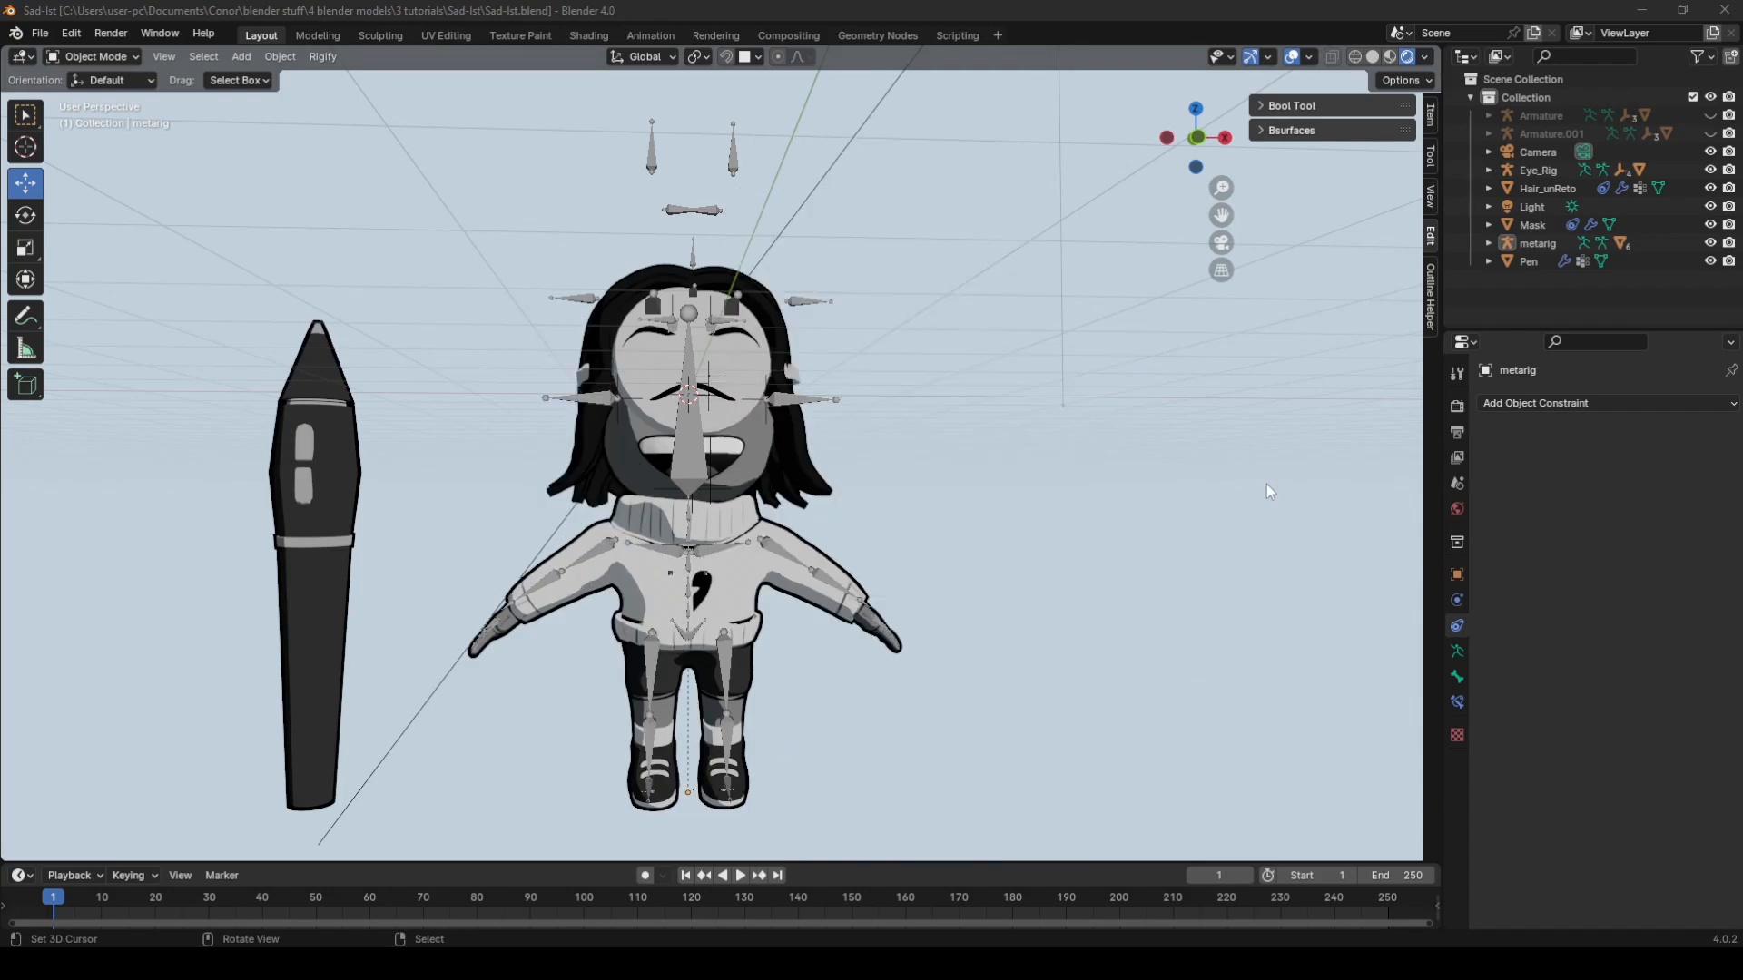
- Inspect the rigged character from several angles and select its sweater mesh
{"action": "middle_click_drag", "start_coordinate": [752, 525], "coordinate": [570, 561]}
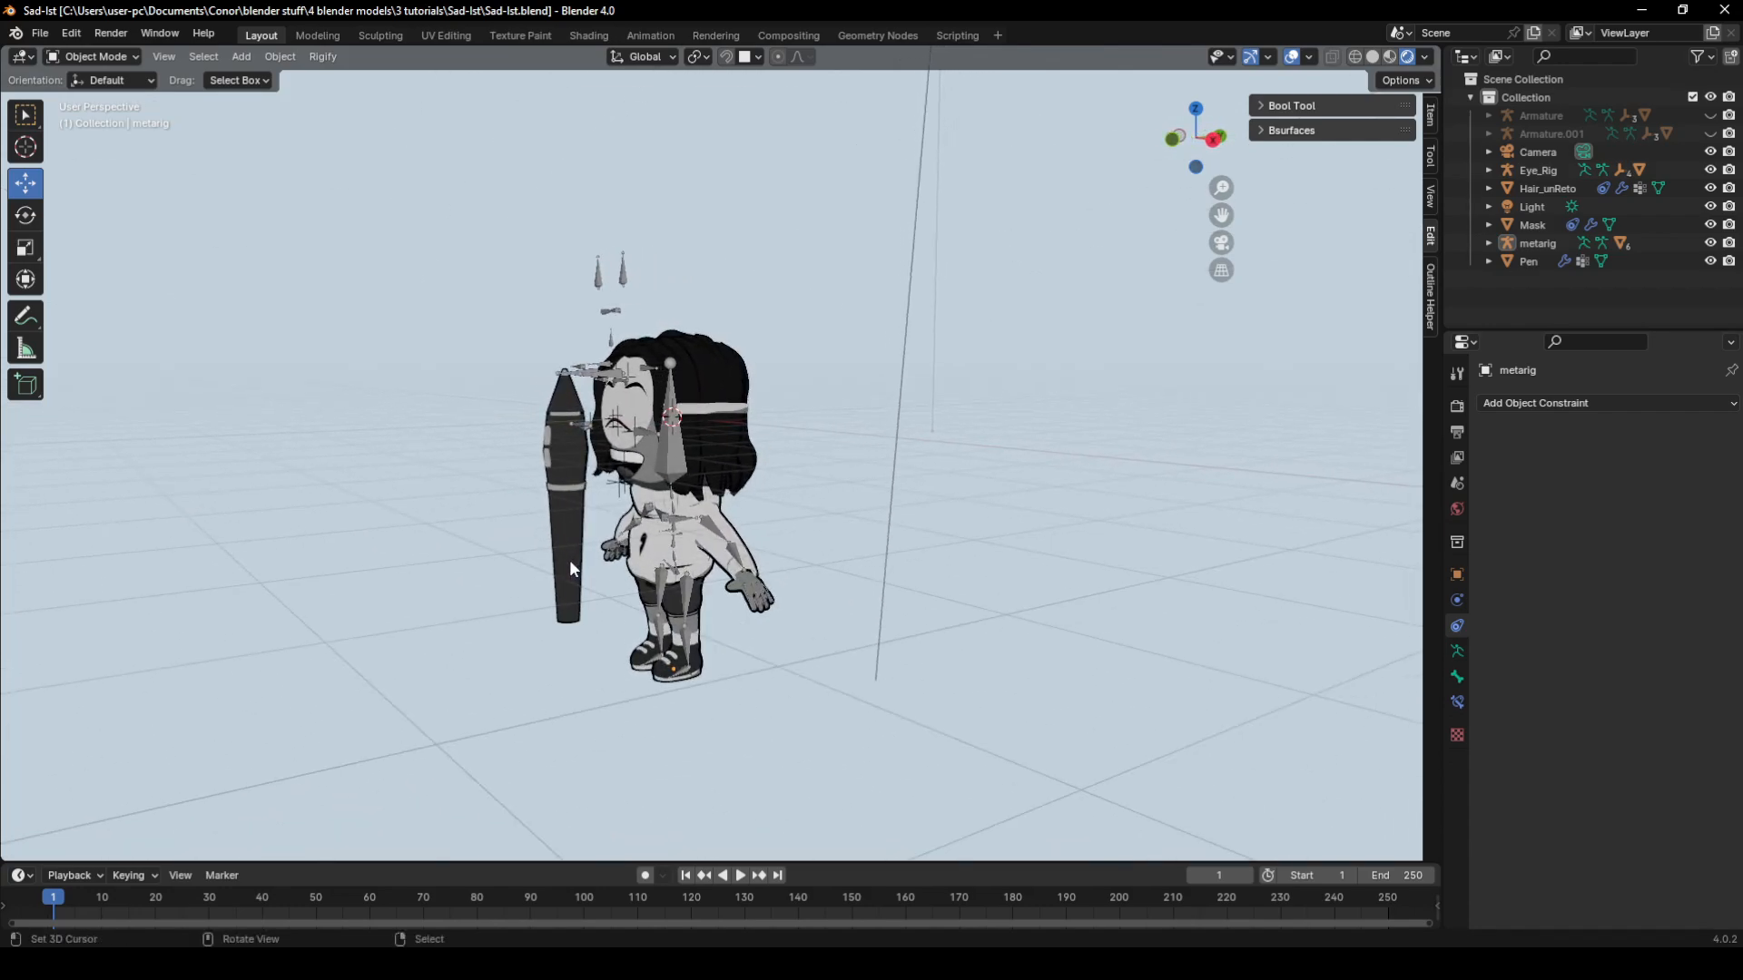
{"action": "middle_click_drag", "start_coordinate": [569, 559], "coordinate": [689, 570]}
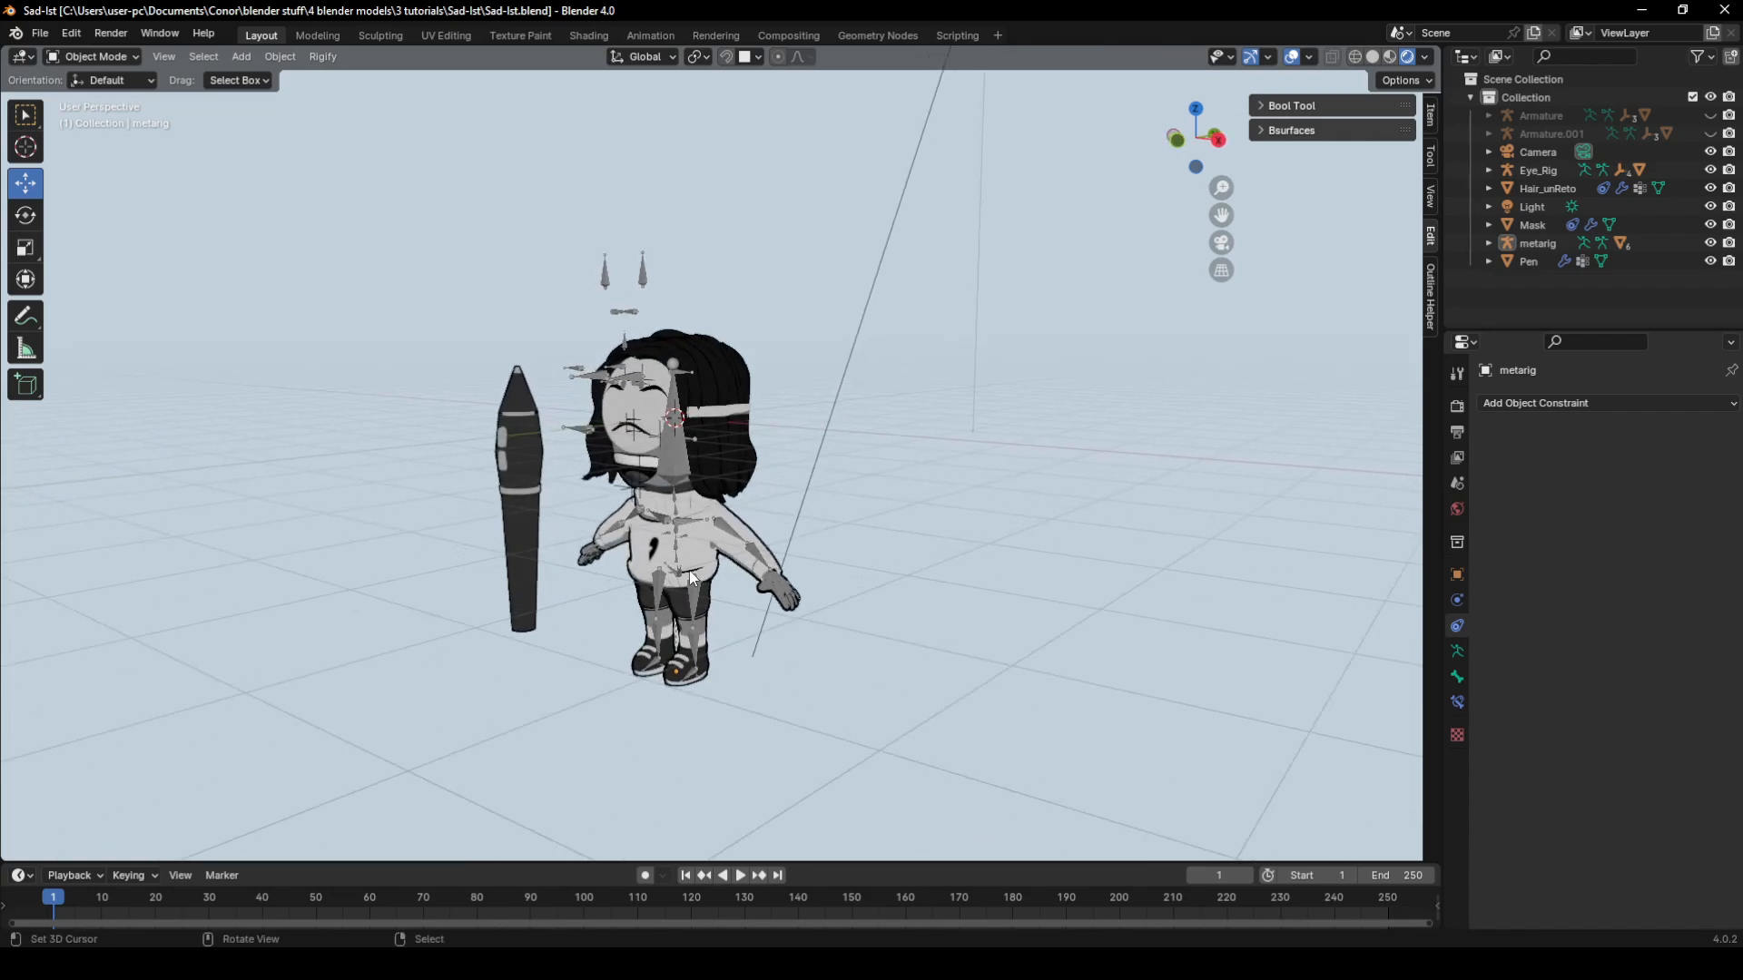
{"action": "scroll", "coordinate": [672, 651], "scroll_direction": "up", "scroll_amount": 3}
{"action": "middle_click_drag", "start_coordinate": [672, 651], "coordinate": [653, 576]}
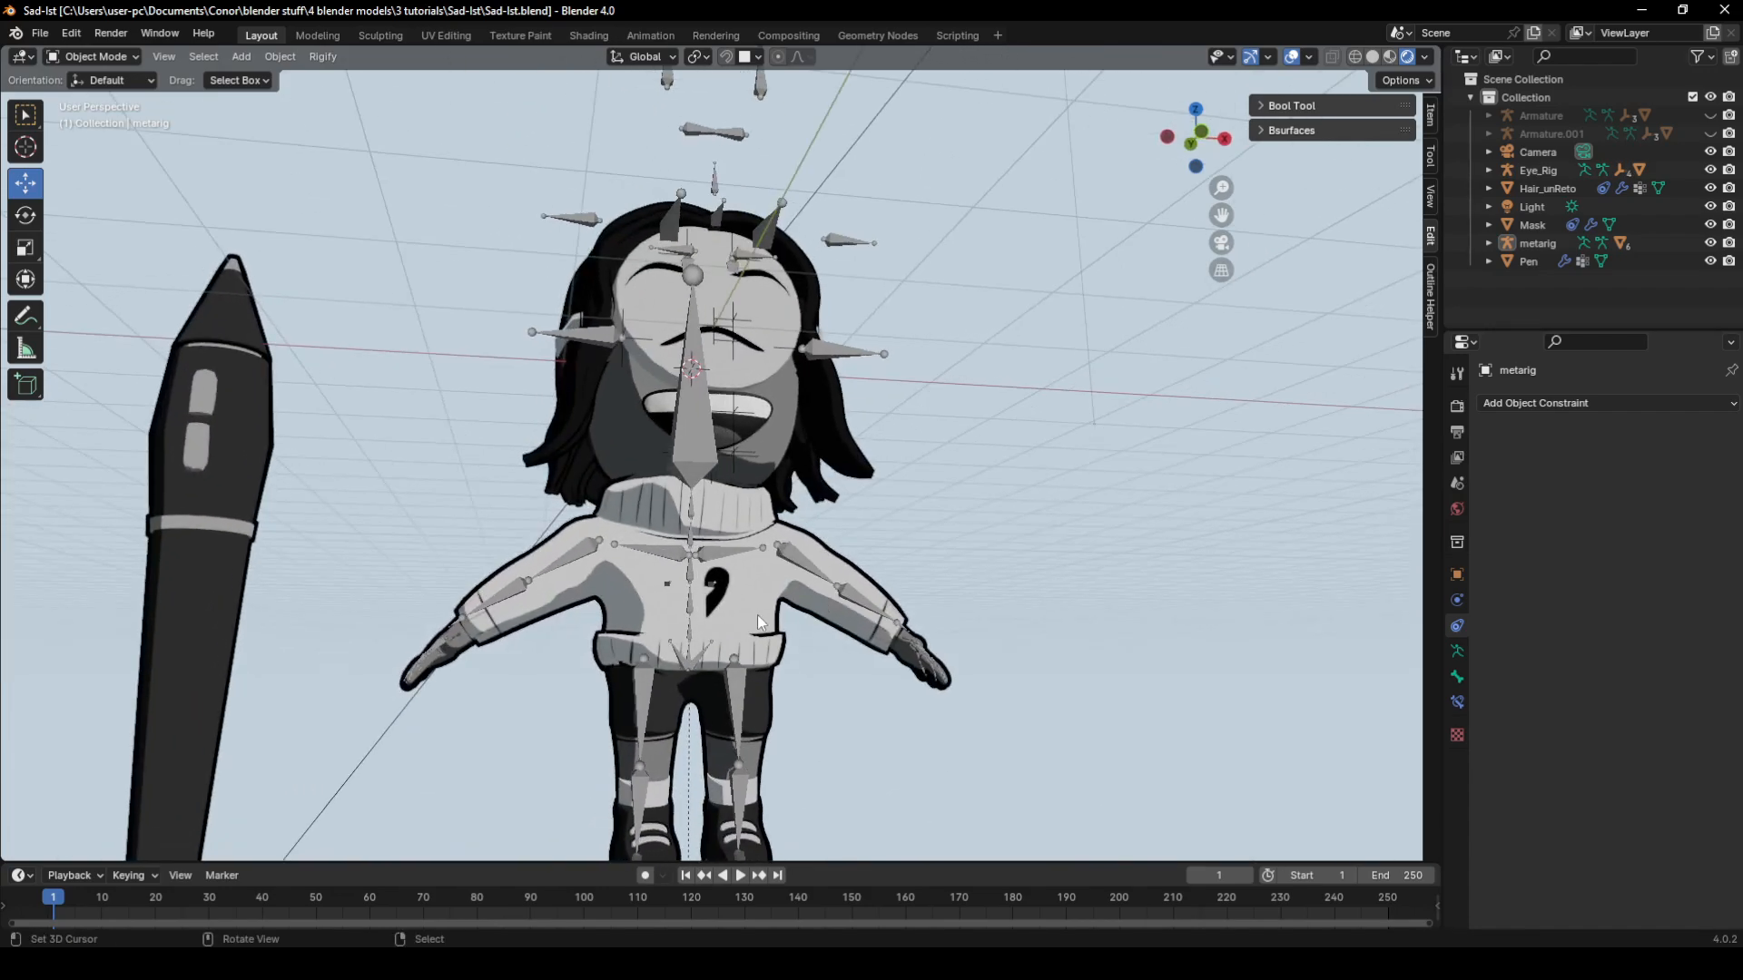
{"action": "left_click", "coordinate": [645, 579]}
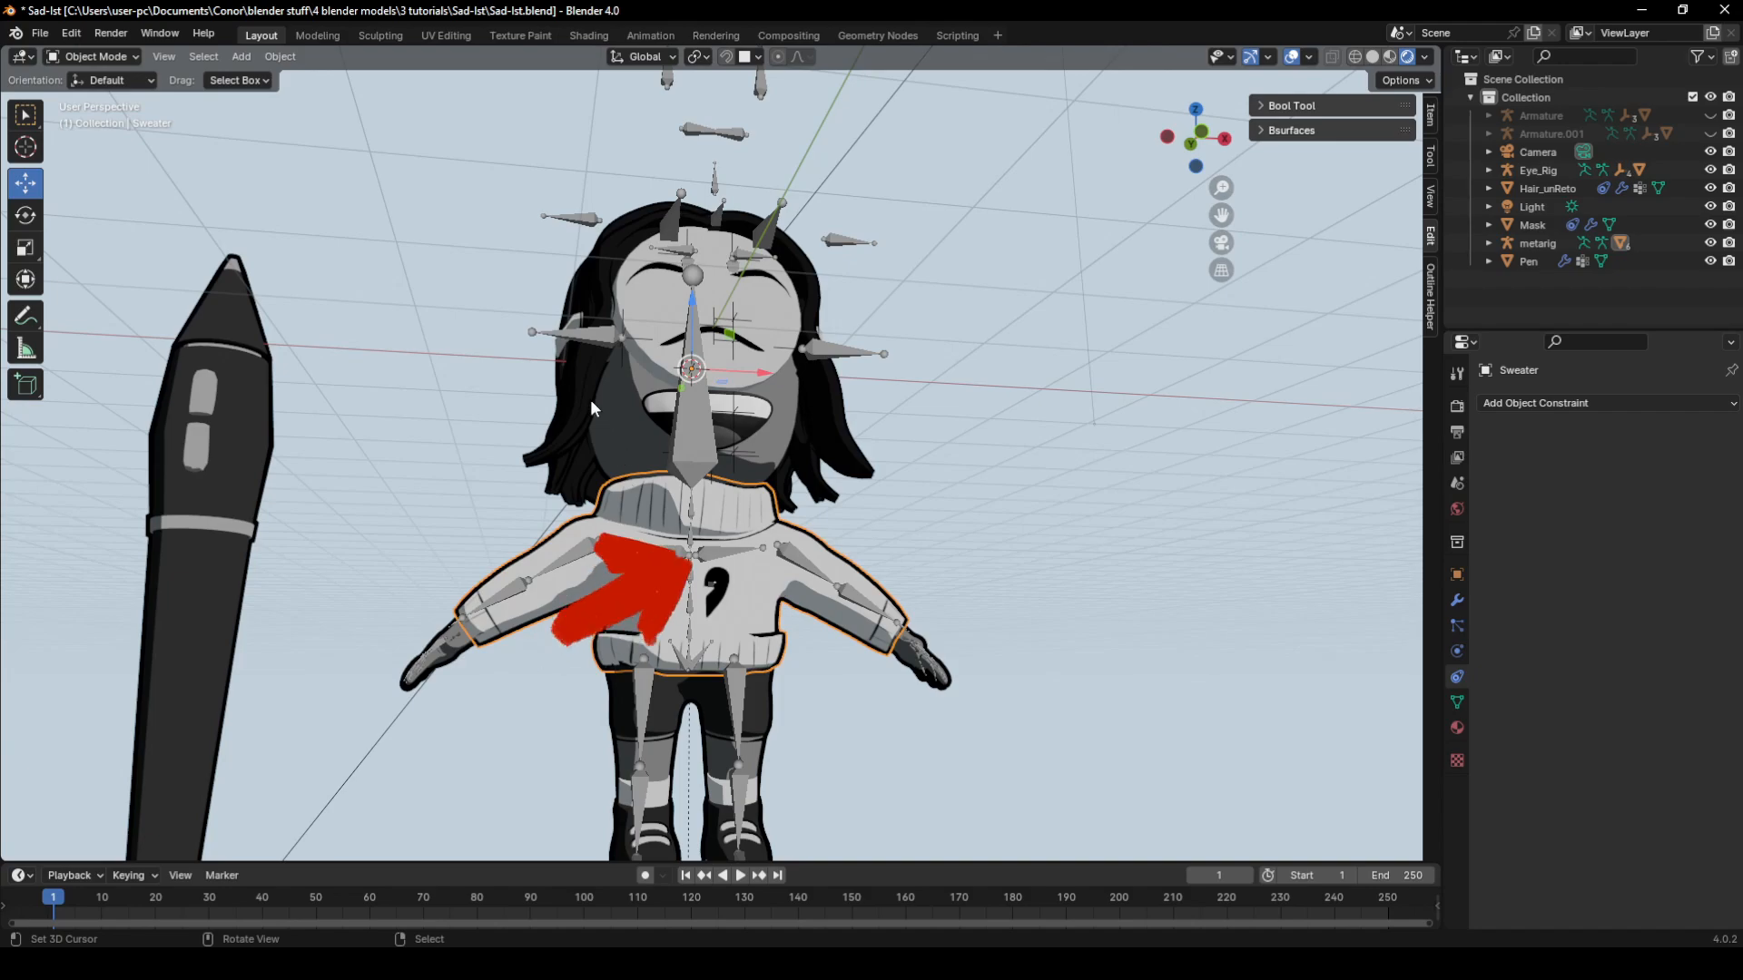
{"action": "left_click", "coordinate": [611, 421]}
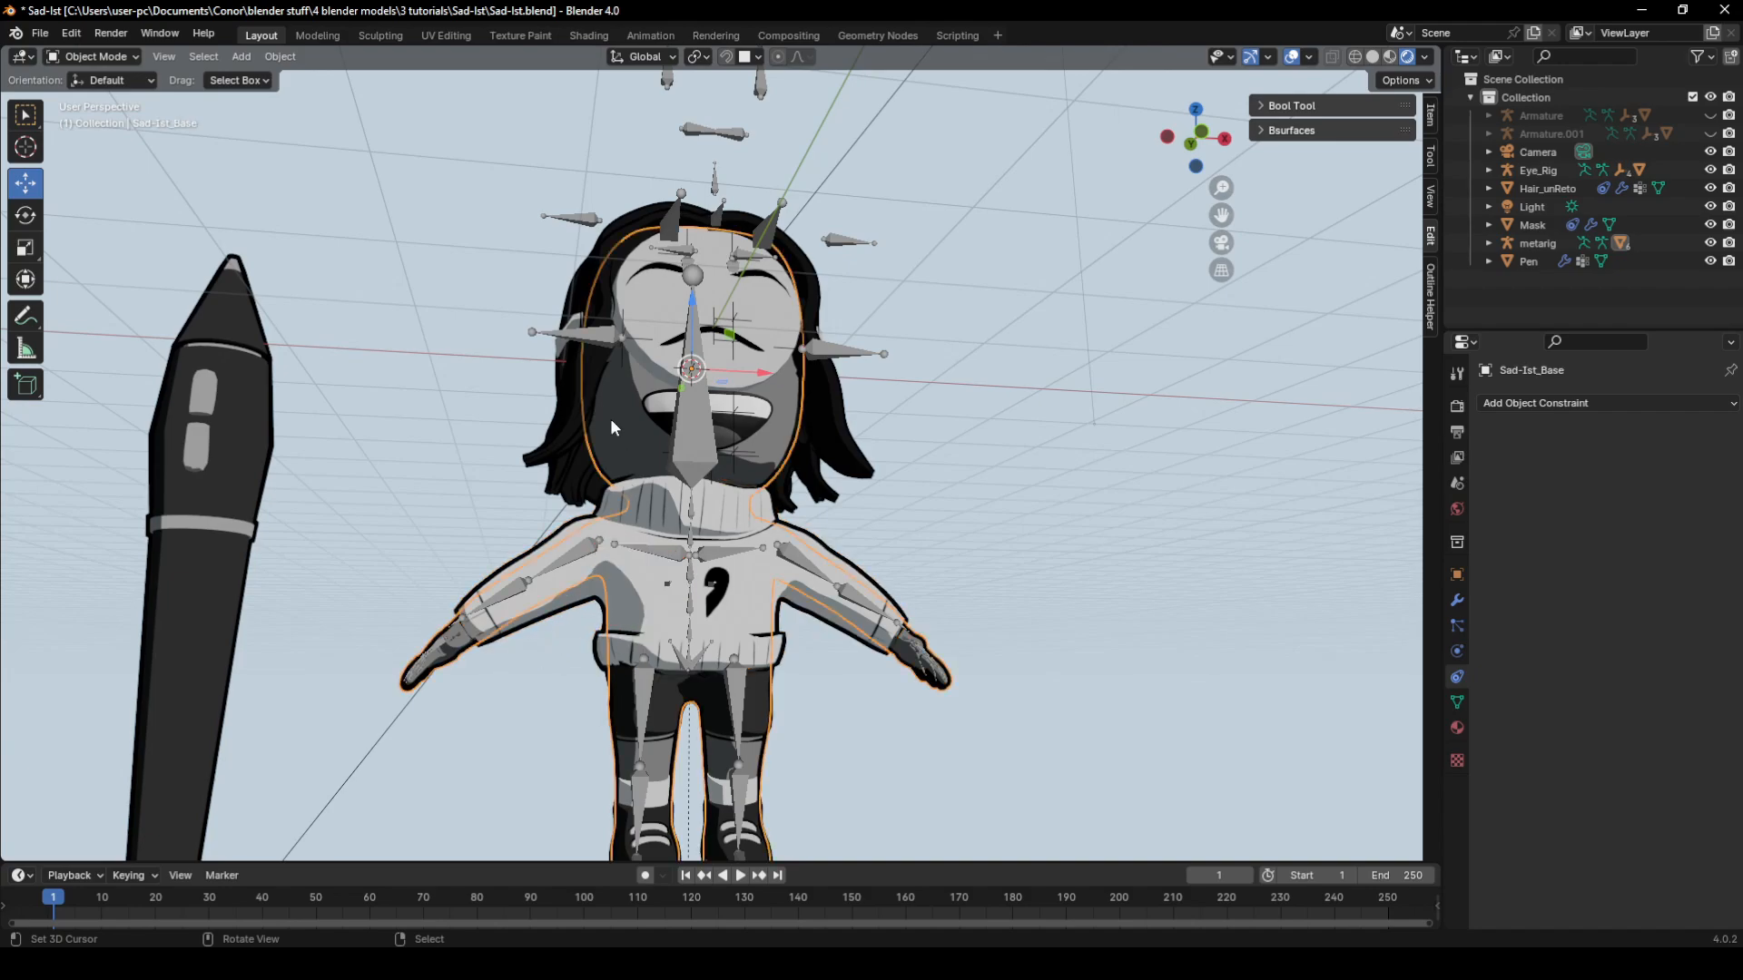
{"action": "left_click", "coordinate": [767, 557]}
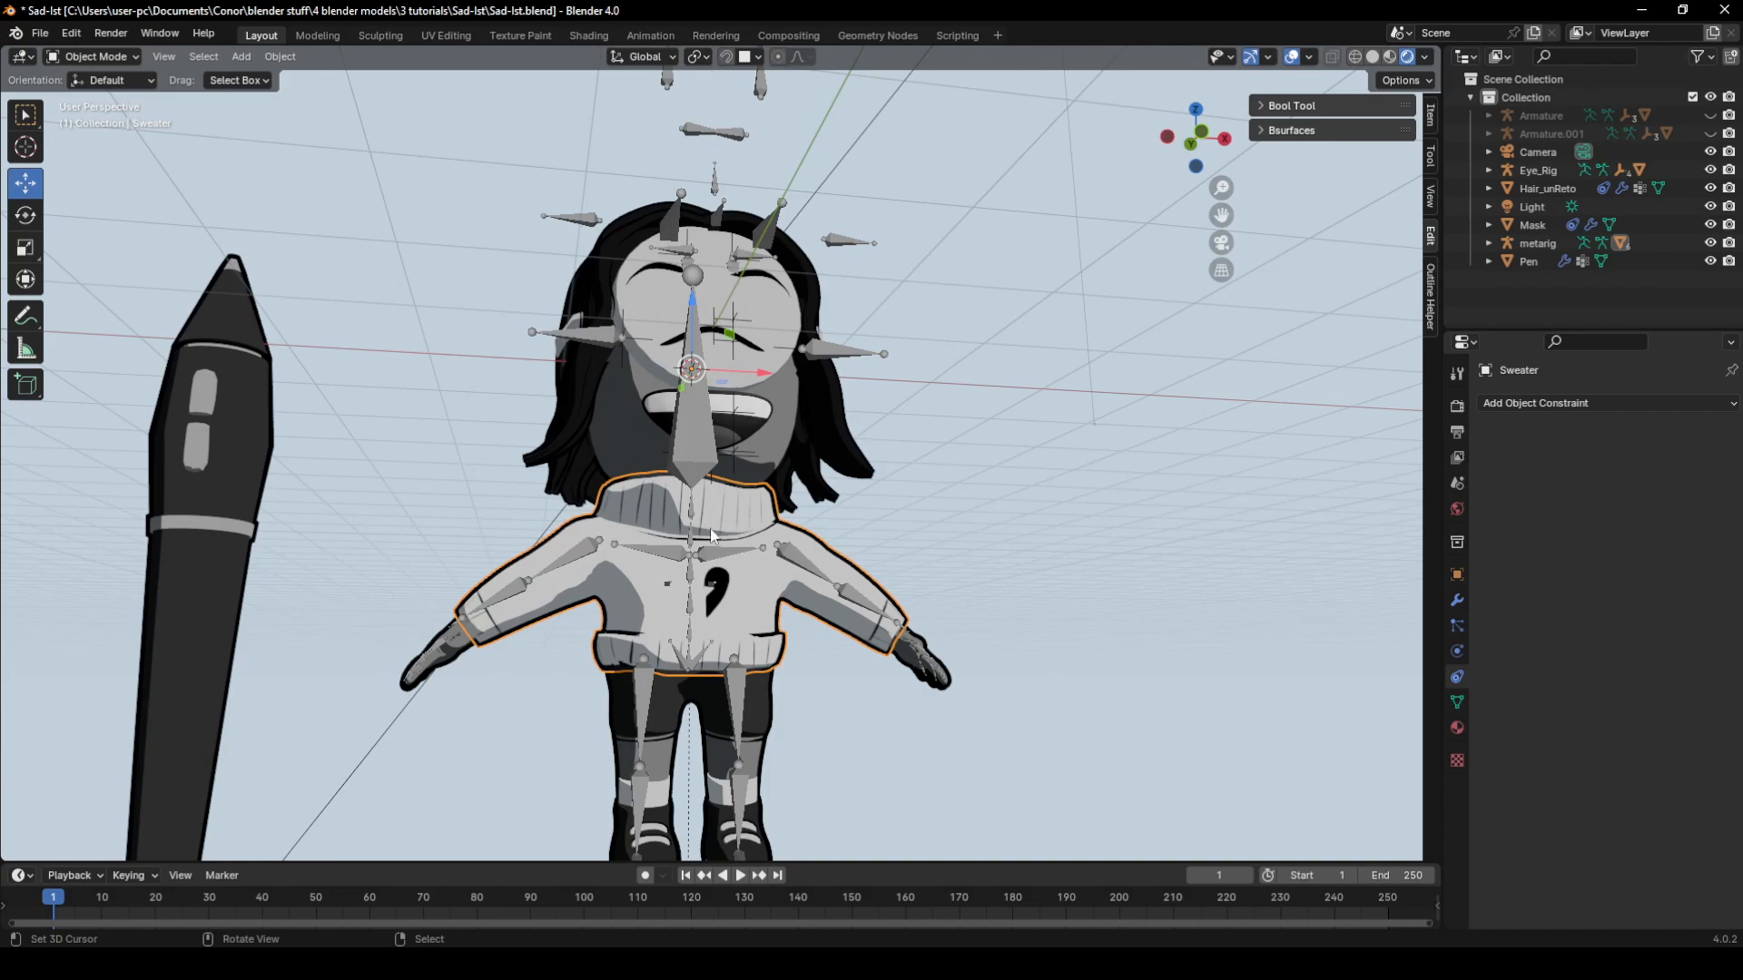
- Examine the sweater's material in the Shading workspace, including the nodes inside its Shadow group
{"action": "left_click", "coordinate": [588, 36]}
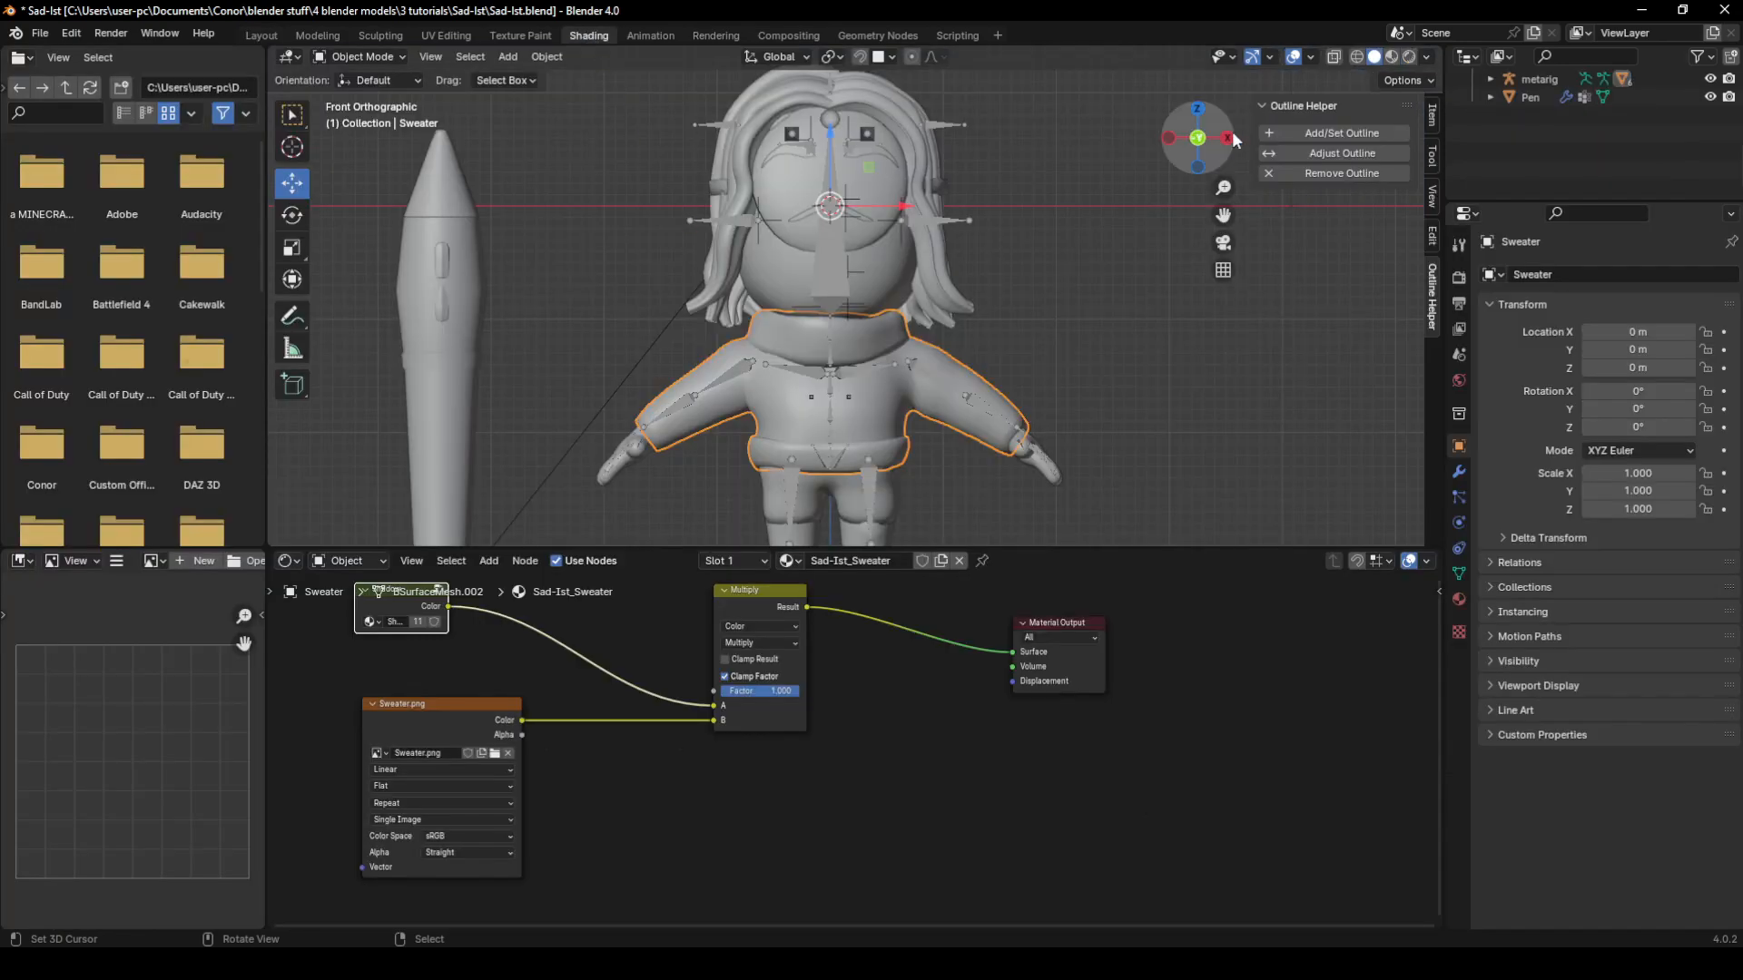
{"action": "key", "text": "KP_1"}
{"action": "scroll", "coordinate": [869, 408], "scroll_direction": "up", "scroll_amount": 1}
{"action": "middle_click_drag", "start_coordinate": [434, 637], "coordinate": [554, 698]}
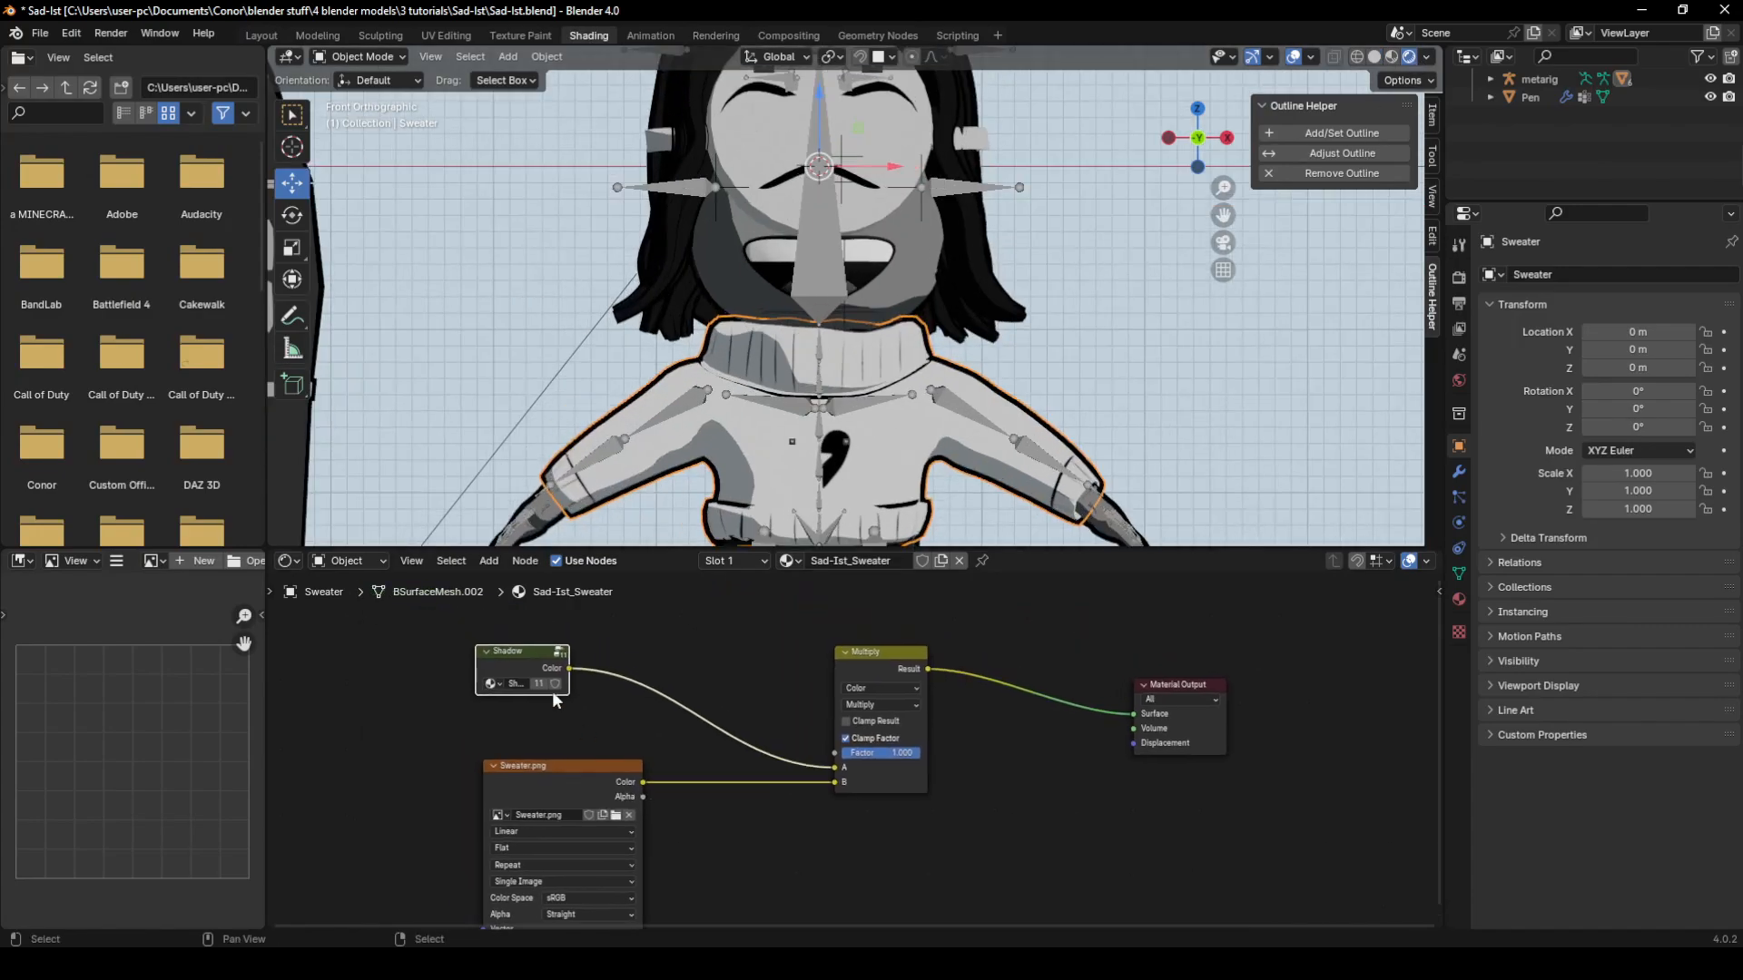
{"action": "right_click", "coordinate": [510, 641]}
{"action": "left_click", "coordinate": [510, 657]}
{"action": "key", "text": "Tab"}
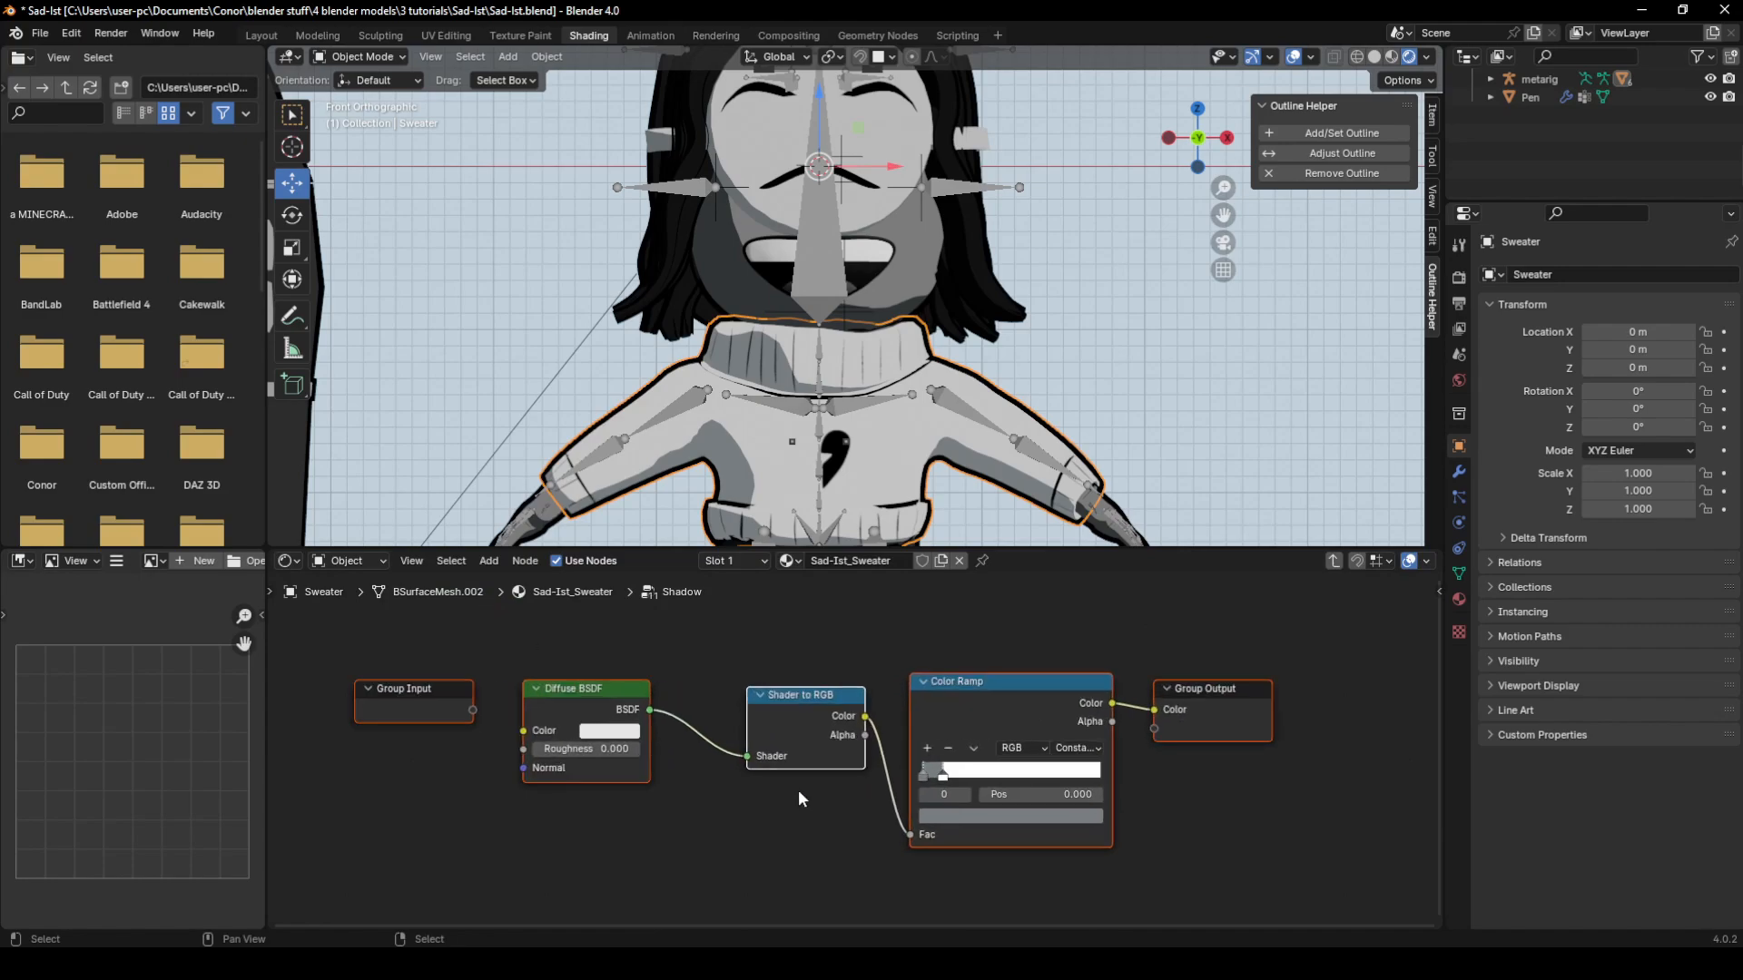
{"action": "mouse_move", "coordinate": [942, 776]}
{"action": "left_mouse_down"}
{"action": "mouse_move", "coordinate": [1017, 755]}
{"action": "mouse_move", "coordinate": [962, 771]}
{"action": "left_mouse_up"}
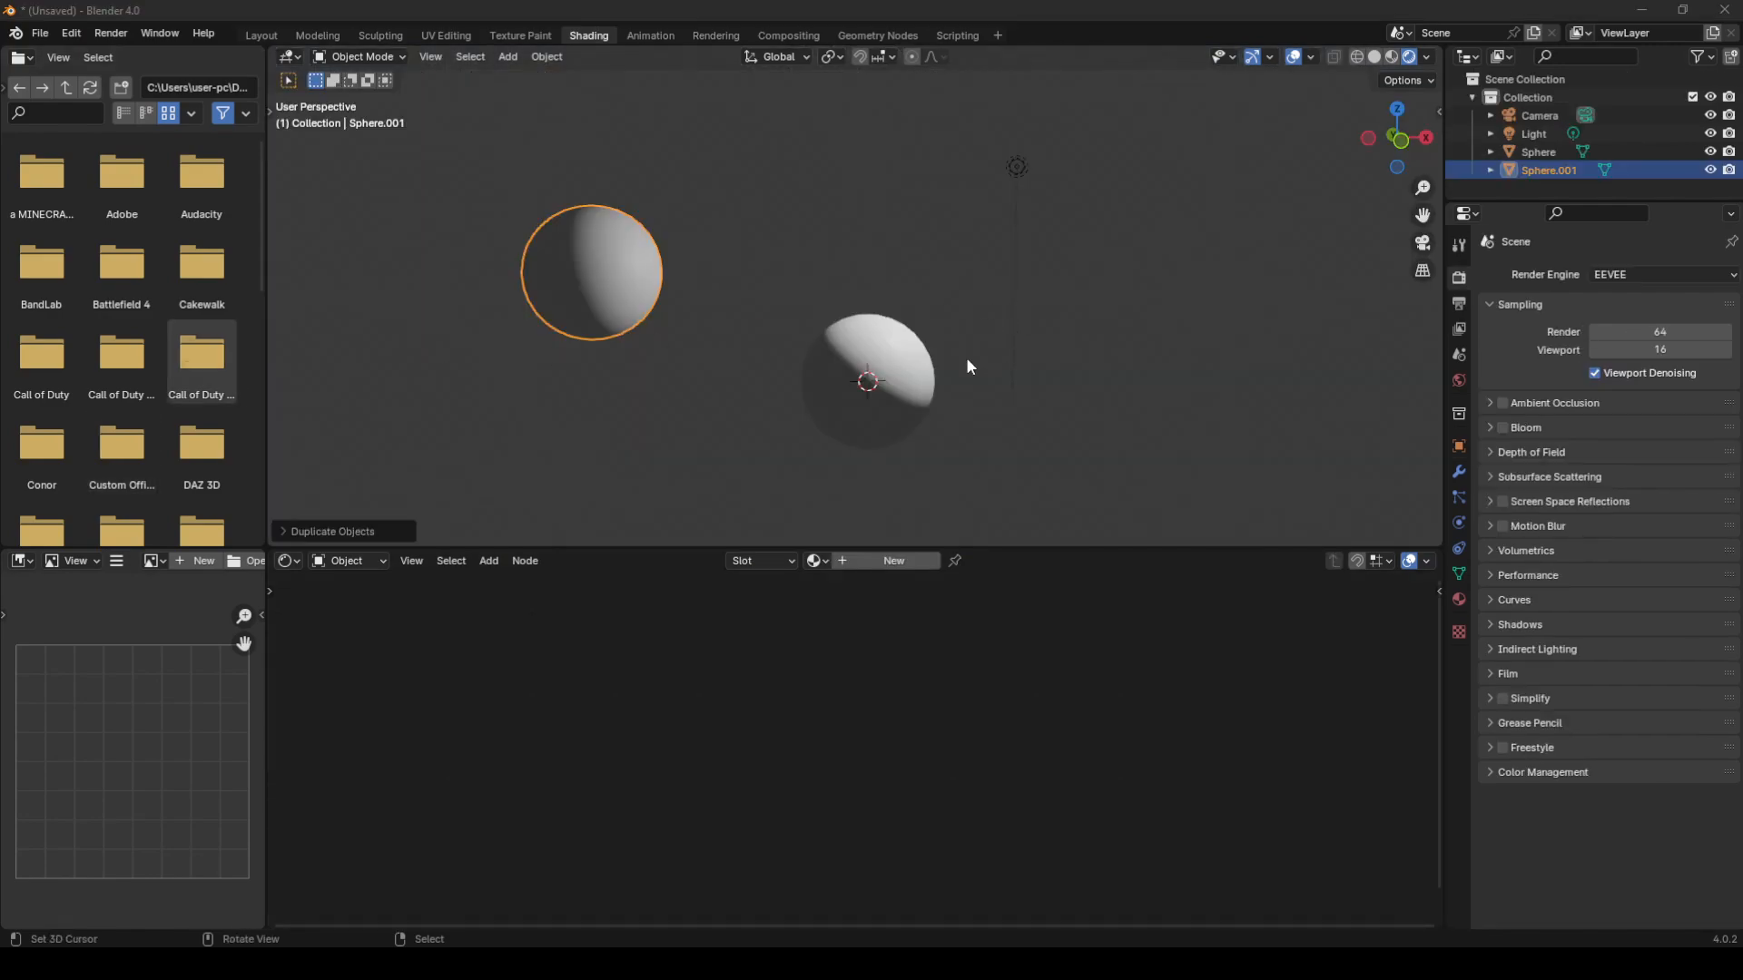
- Give the sphere at the scene's 3D cursor a new material and delete its Principled BSDF node
{"action": "right_click", "coordinate": [918, 379]}
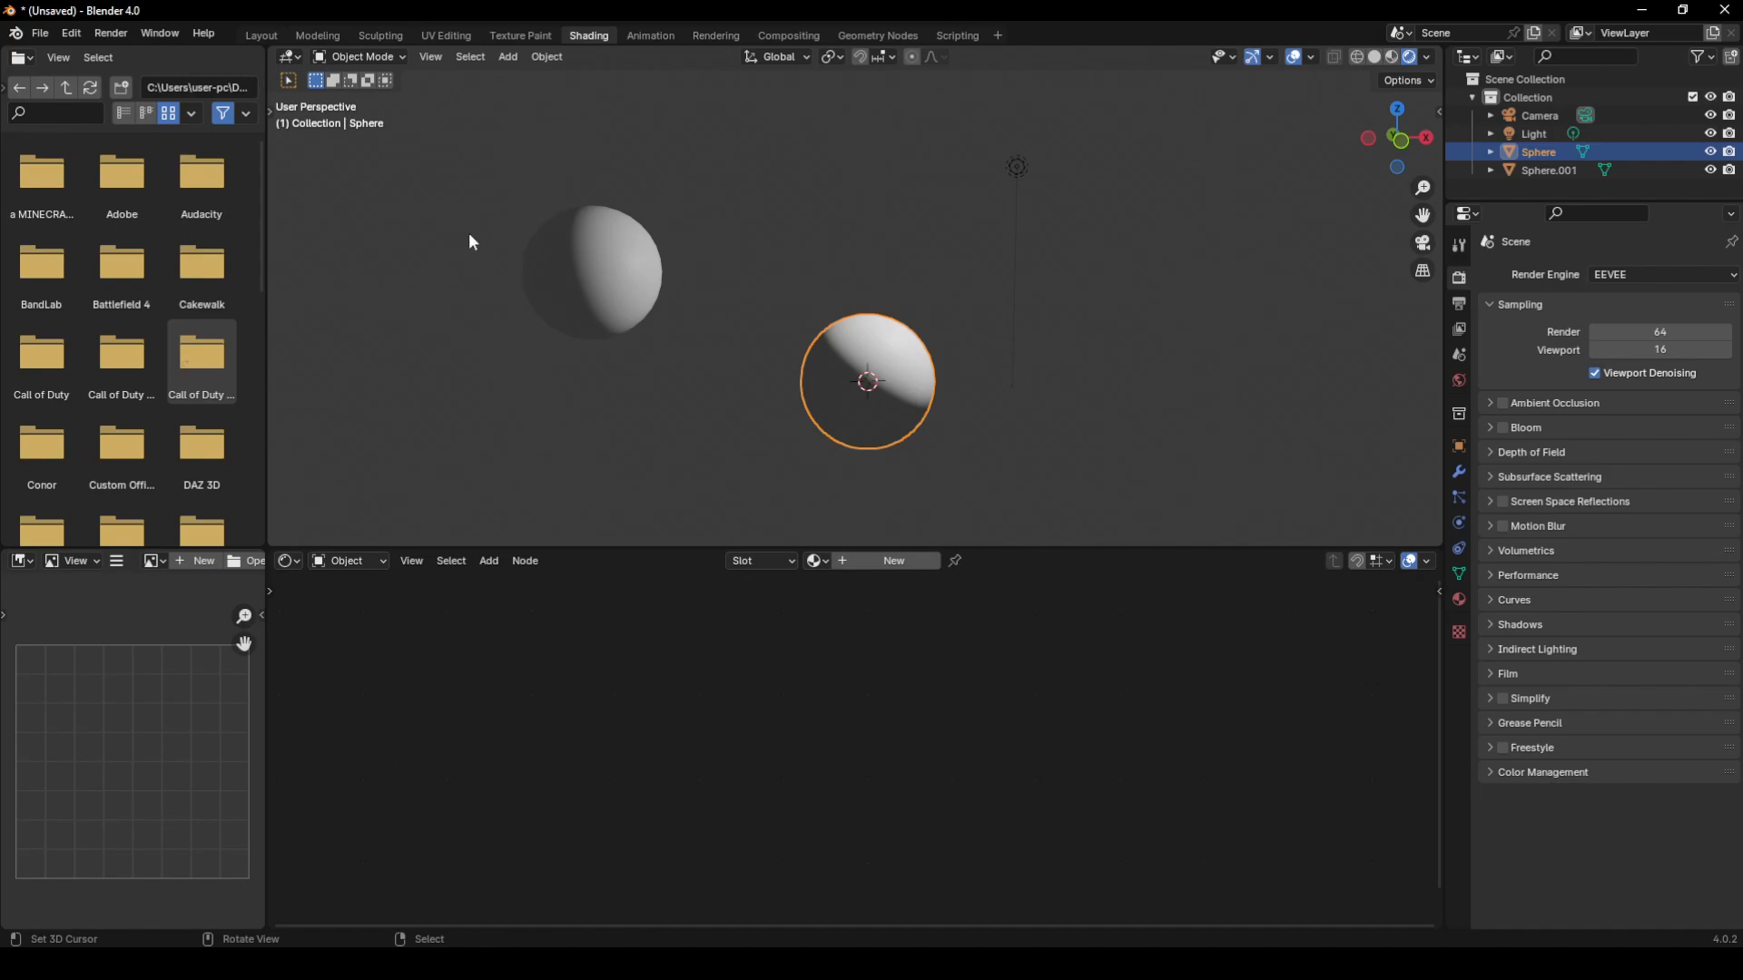
{"action": "left_click", "coordinate": [890, 564]}
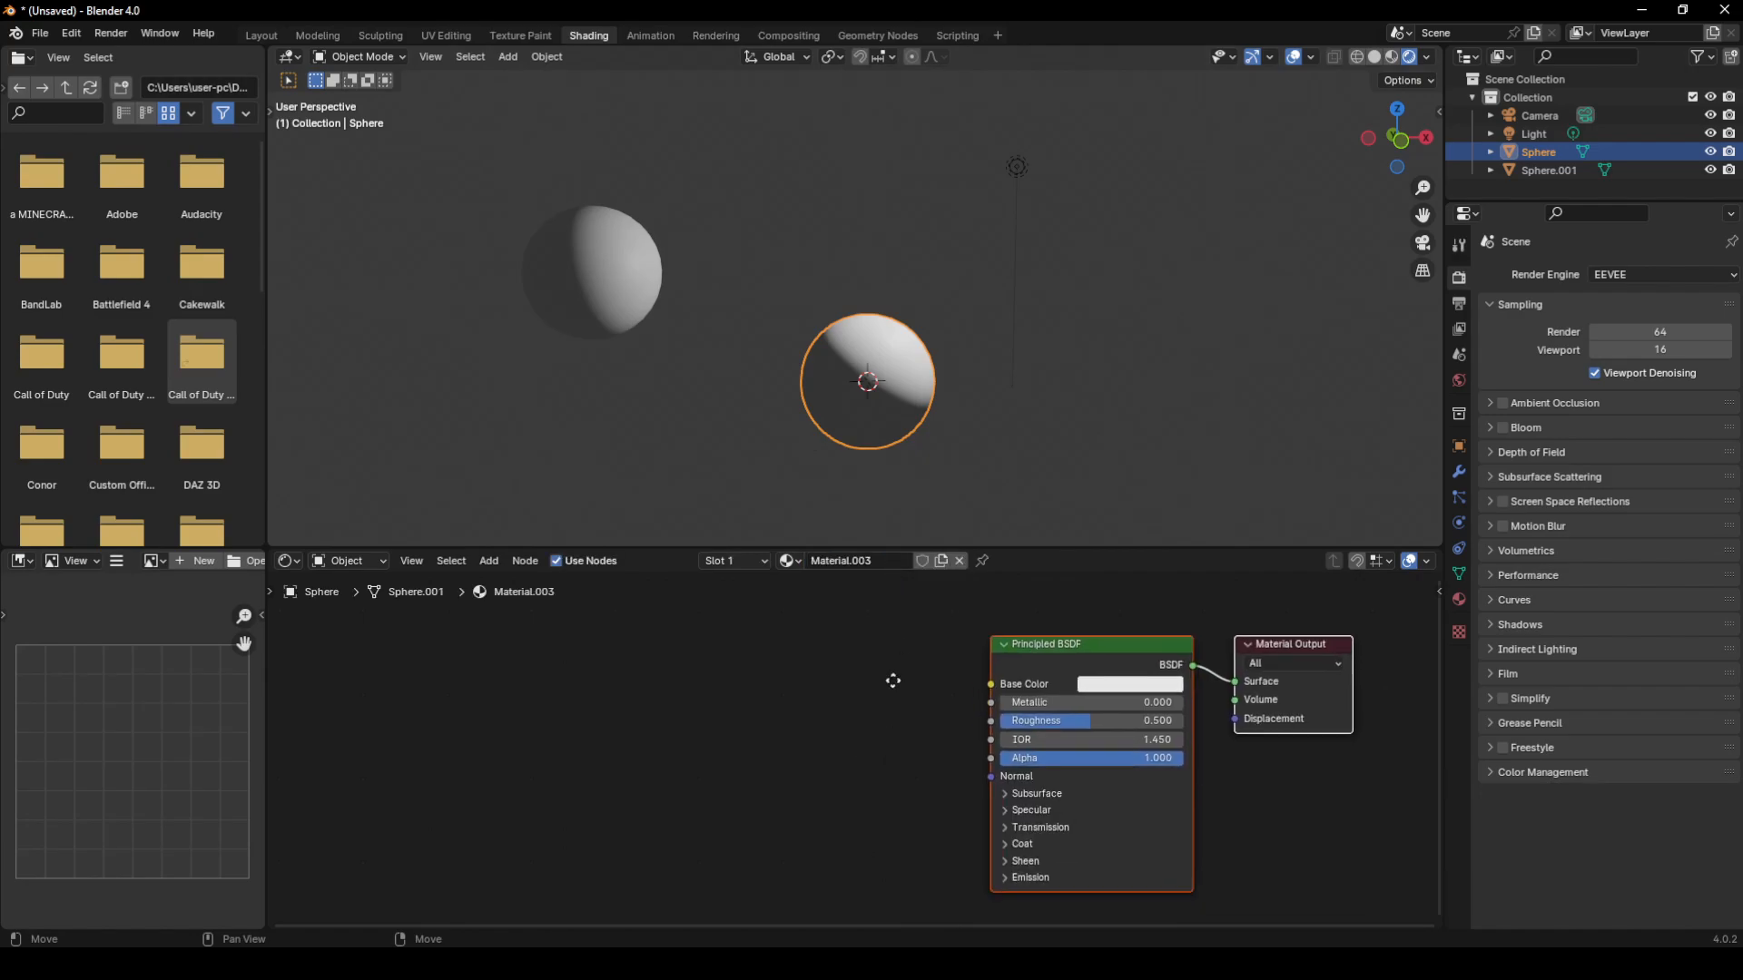
{"action": "key", "text": "x"}
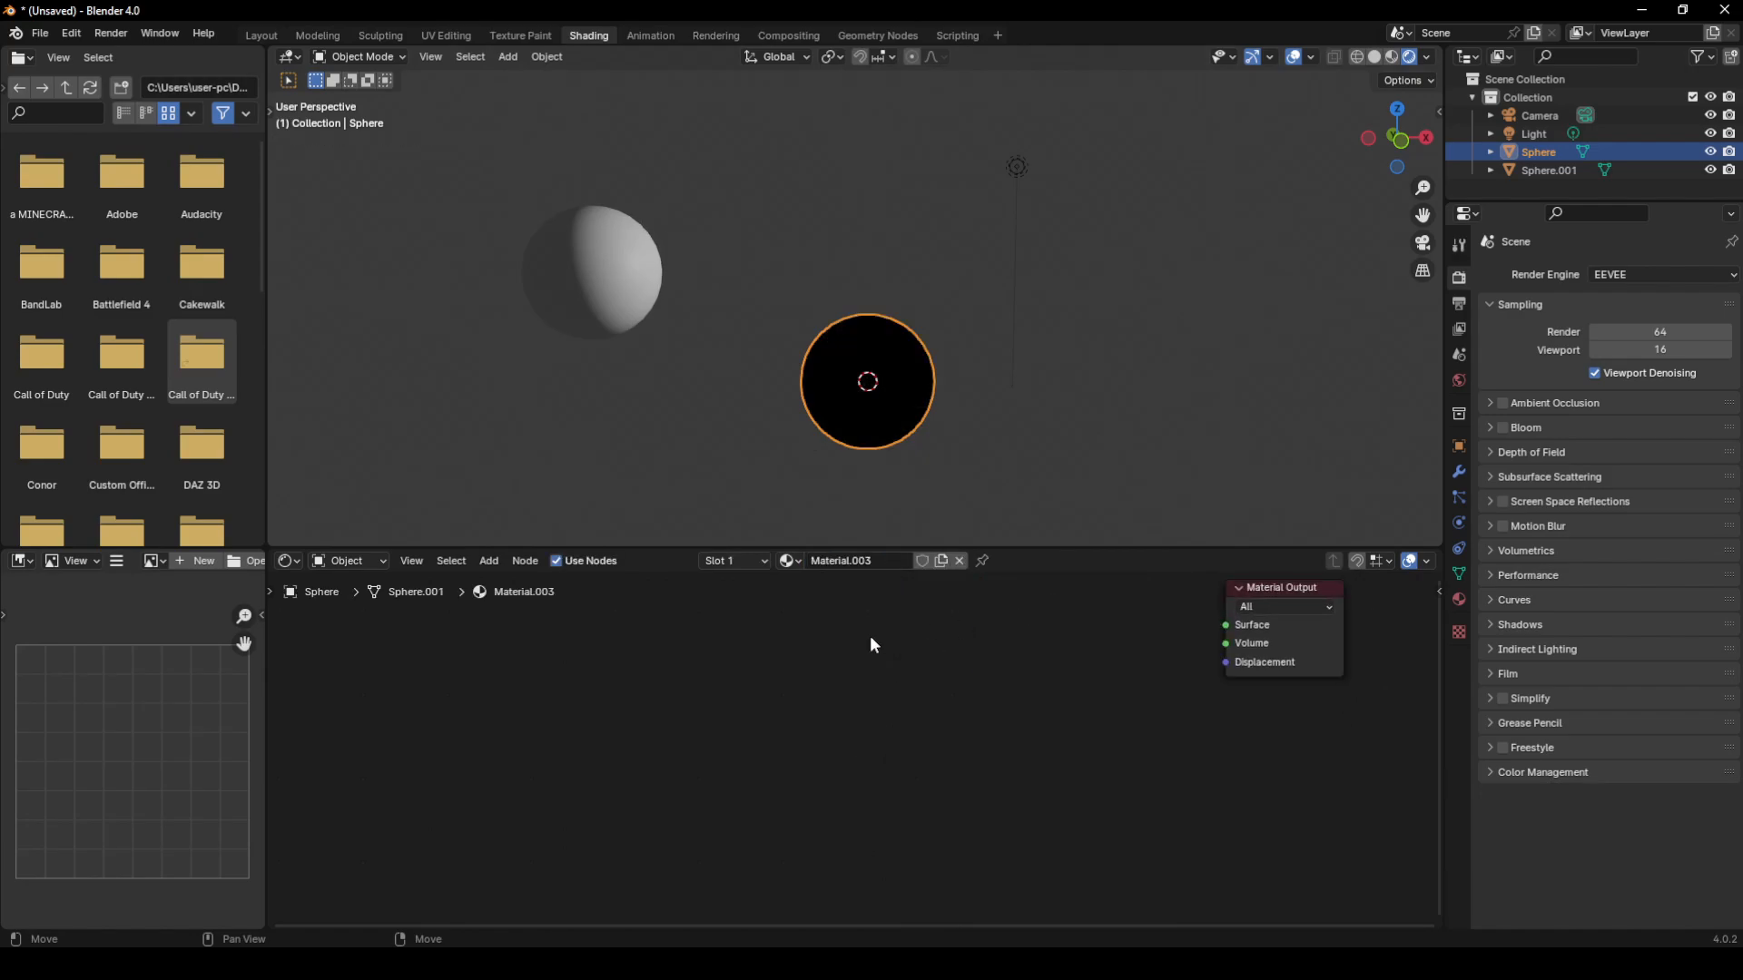
- Add a Diffuse BSDF node to the sphere's material
{"action": "key", "text": "shift+a"}
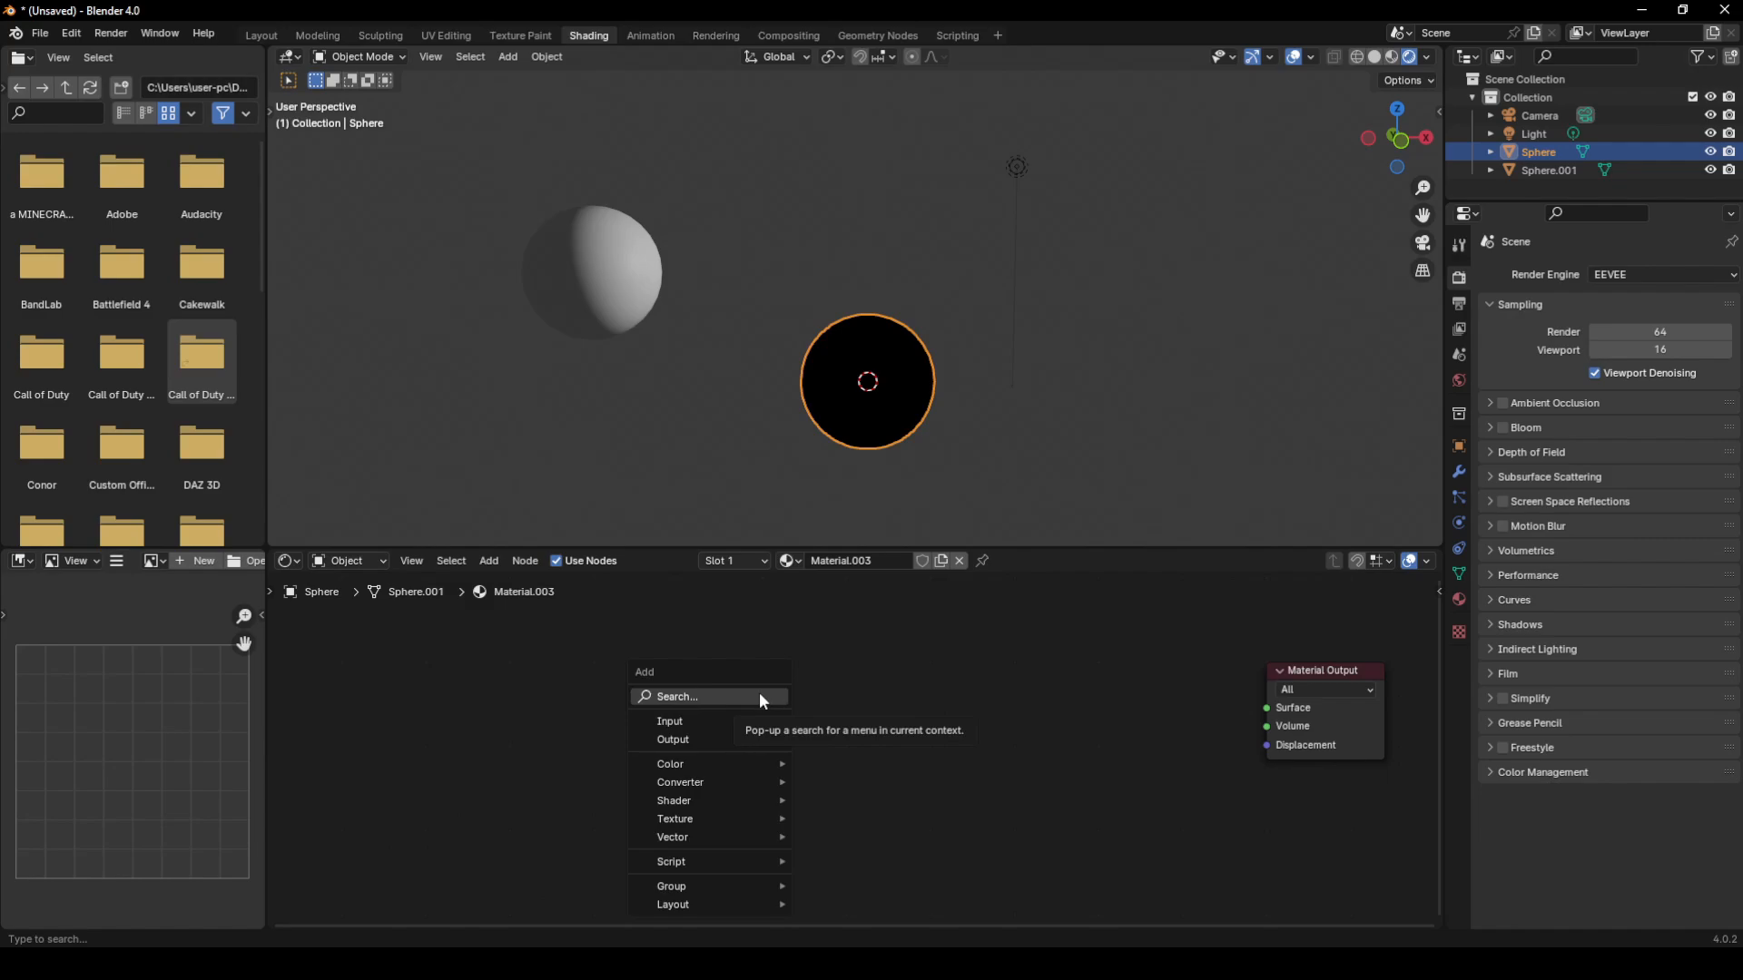
{"action": "left_click", "coordinate": [760, 693]}
{"action": "type", "text": "diff"}
{"action": "key", "text": "Return"}
{"action": "left_click", "coordinate": [673, 705]}
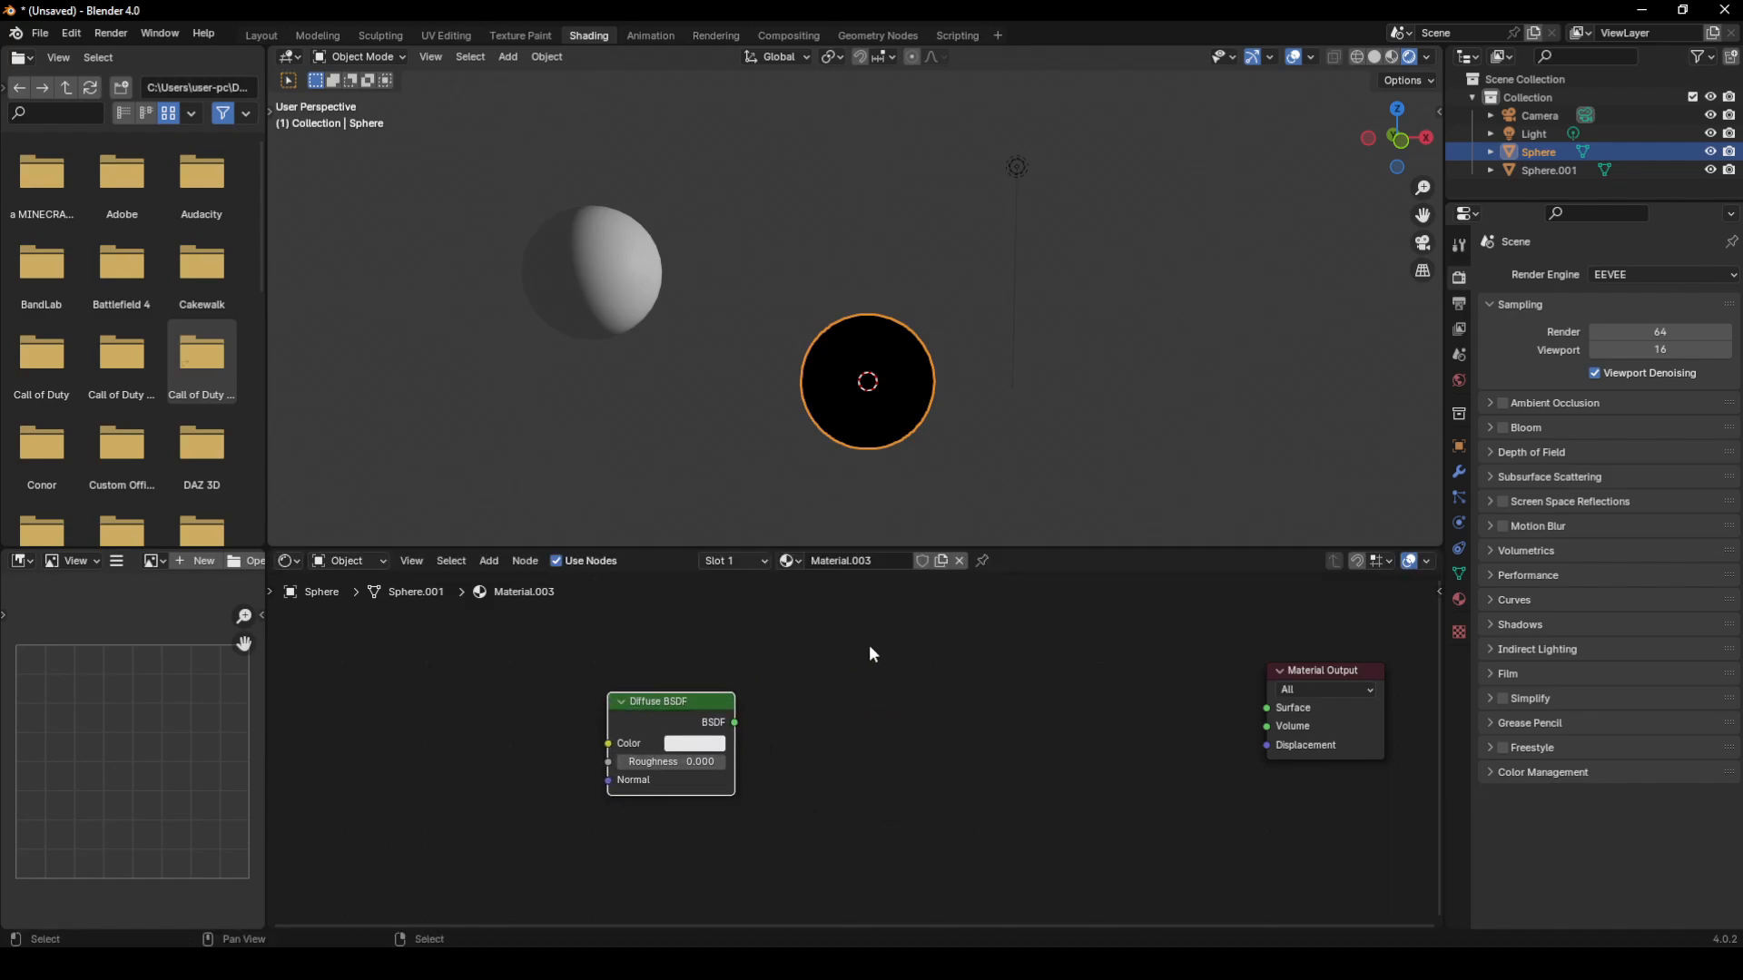
- Add a Shader to RGB node and connect the Diffuse BSDF output to its Shader input
{"action": "key", "text": "shift+a"}
{"action": "left_click", "coordinate": [869, 646]}
{"action": "type", "text": "s"}
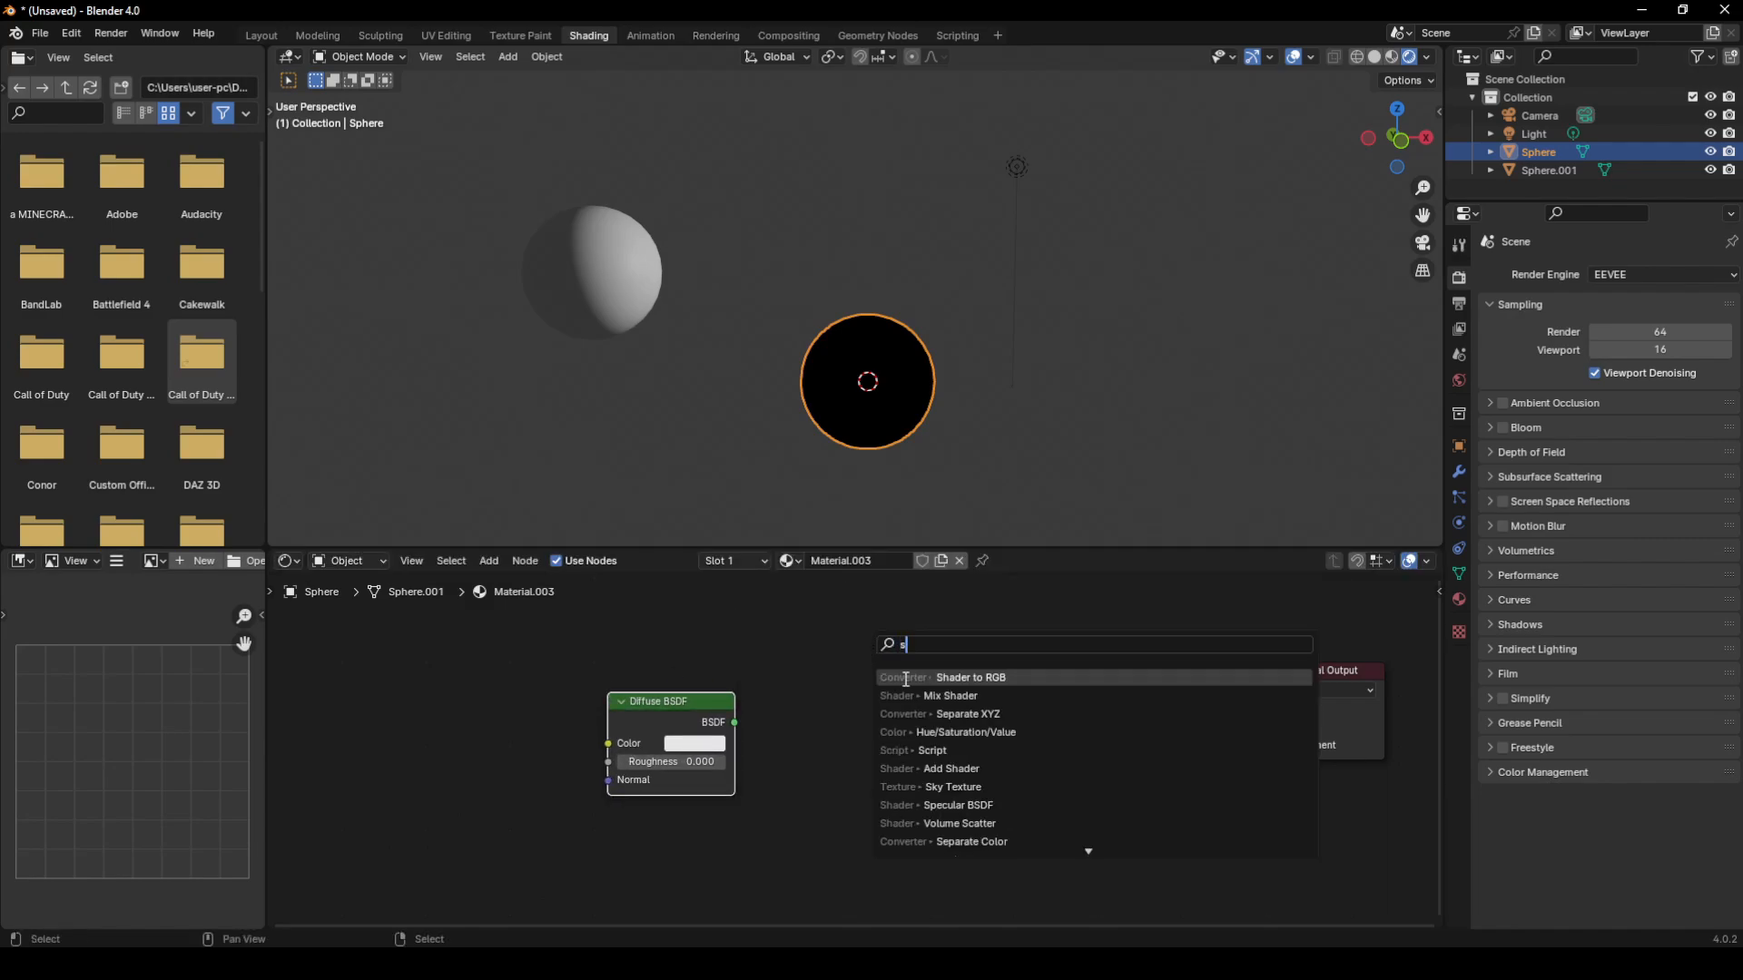
{"action": "left_click", "coordinate": [950, 677]}
{"action": "left_click", "coordinate": [815, 671]}
{"action": "mouse_move", "coordinate": [733, 727]}
{"action": "left_mouse_down"}
{"action": "mouse_move", "coordinate": [549, 676]}
{"action": "mouse_move", "coordinate": [759, 722]}
{"action": "left_mouse_up"}
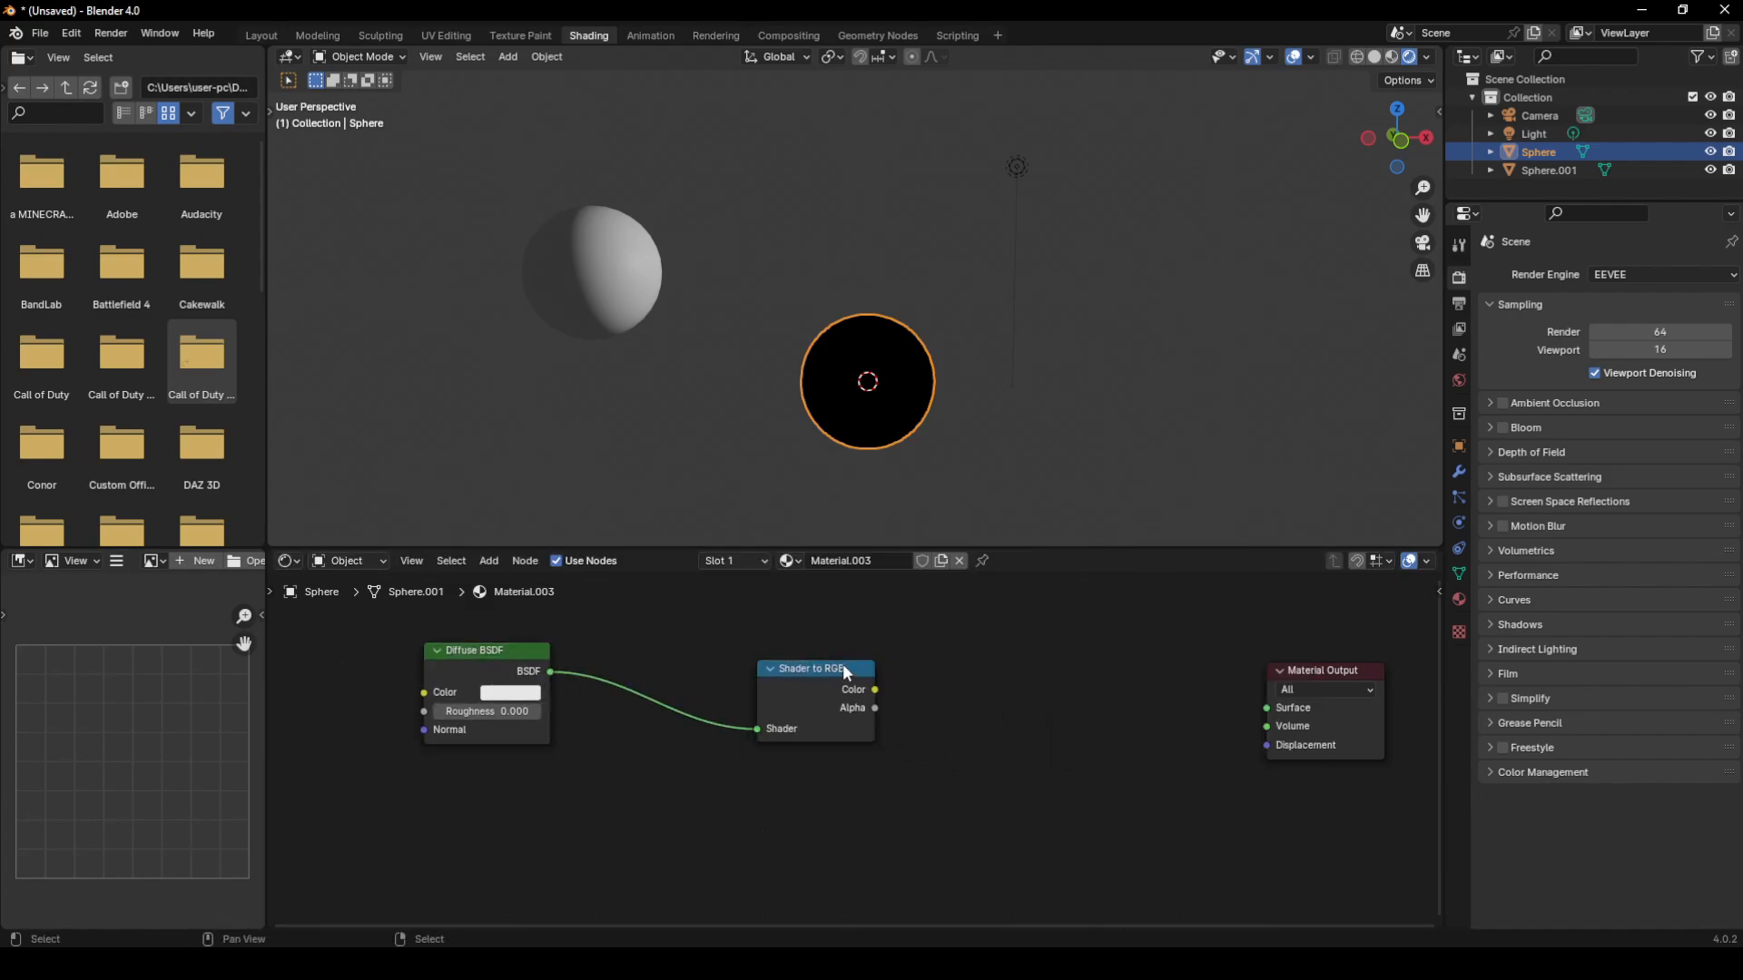
- Move the Shader to RGB and Diffuse BSDF nodes farther away from the Material Output to make room
{"action": "left_click_drag", "start_coordinate": [842, 668], "coordinate": [637, 682]}
{"action": "left_click_drag", "start_coordinate": [472, 651], "coordinate": [393, 659]}
{"action": "middle_click_drag", "start_coordinate": [865, 653], "coordinate": [823, 714]}
- Add a Color Ramp node between the Shader to RGB and Material Output nodes
{"action": "left_click", "coordinate": [790, 692]}
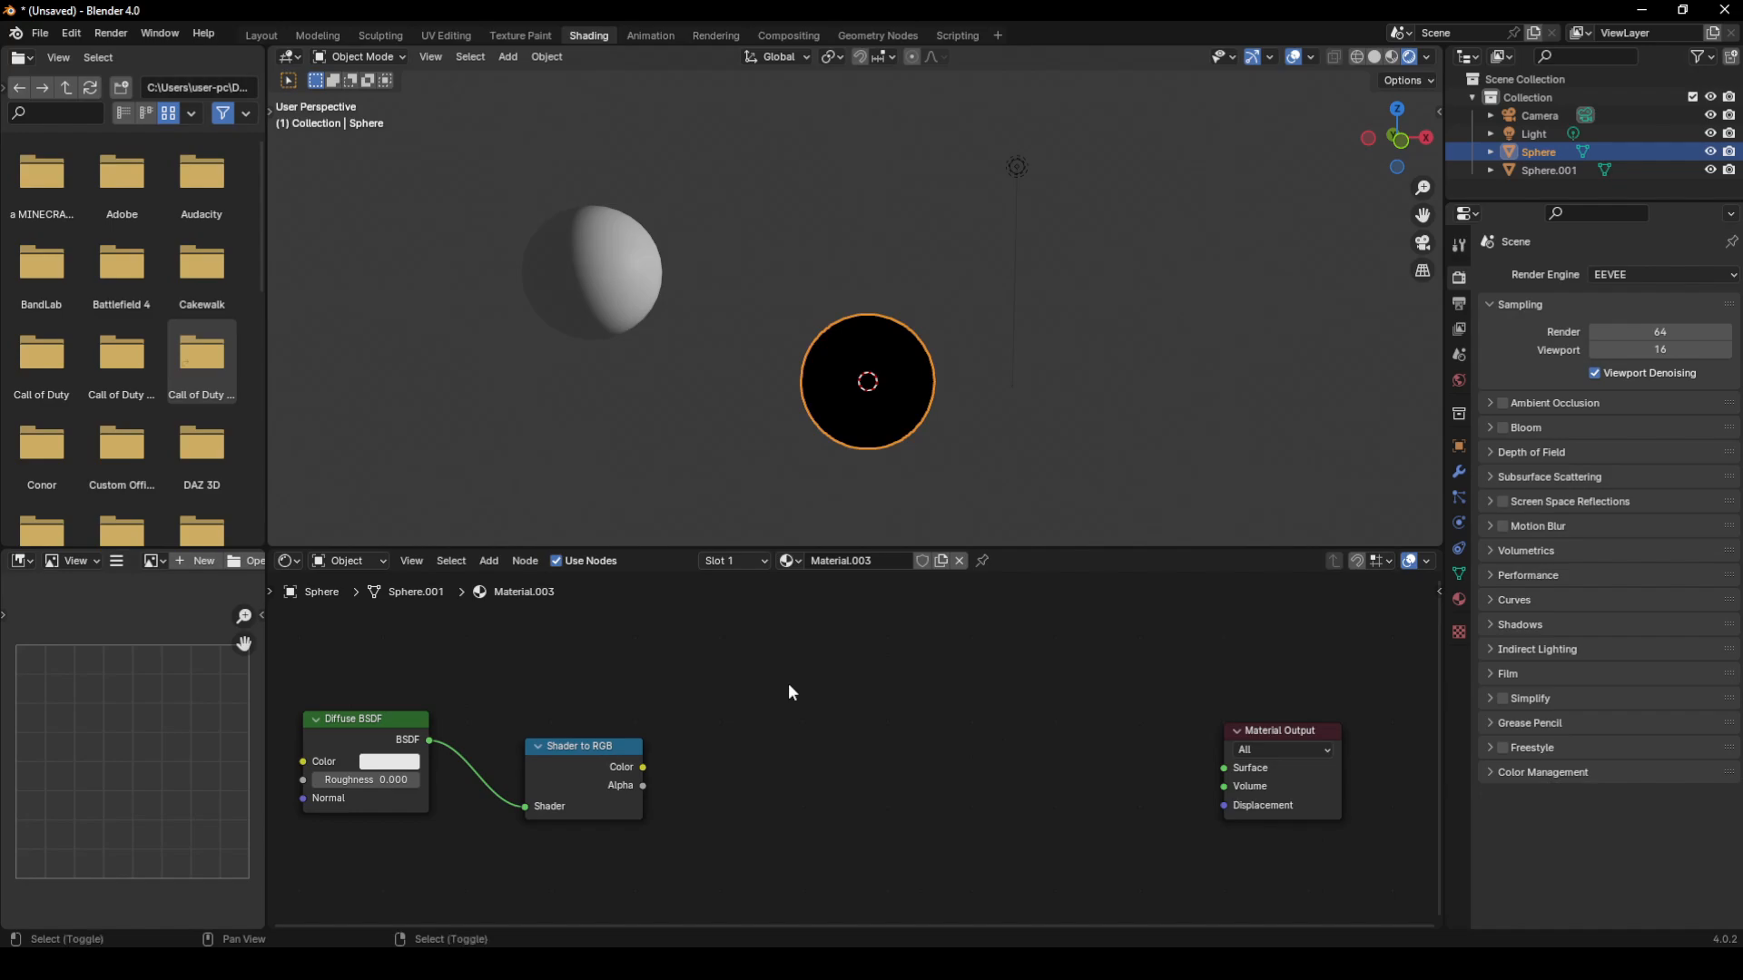
{"action": "key", "text": "shift+a"}
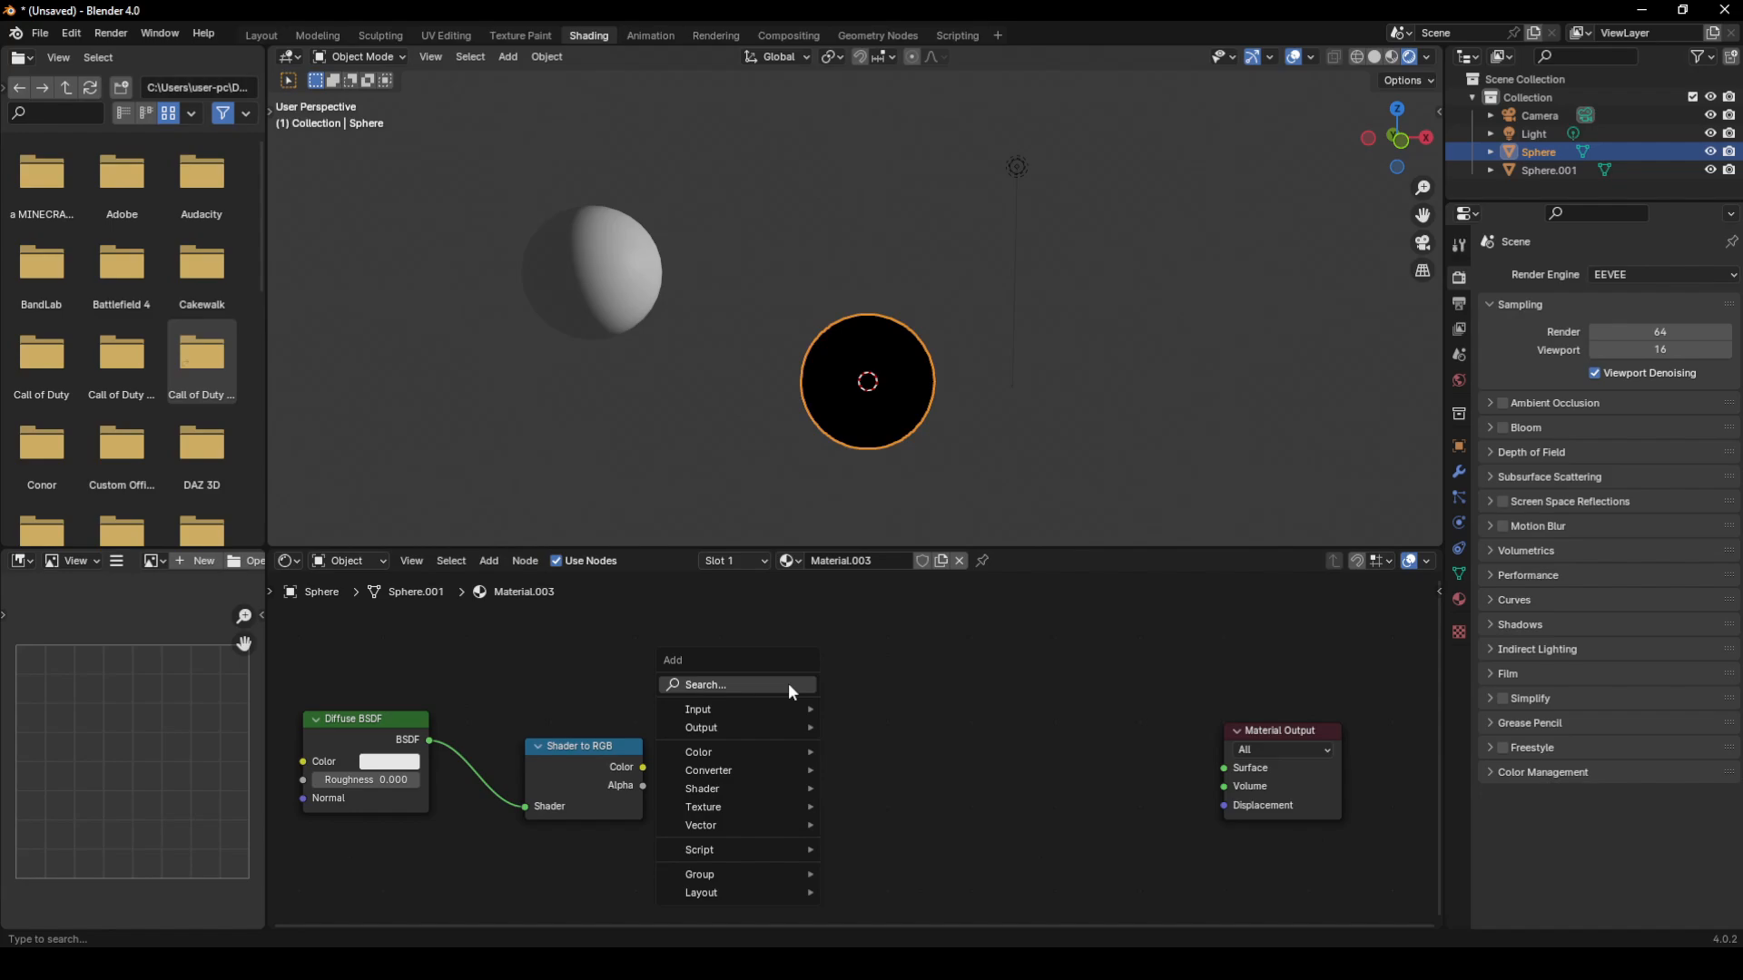
{"action": "left_click", "coordinate": [788, 684]}
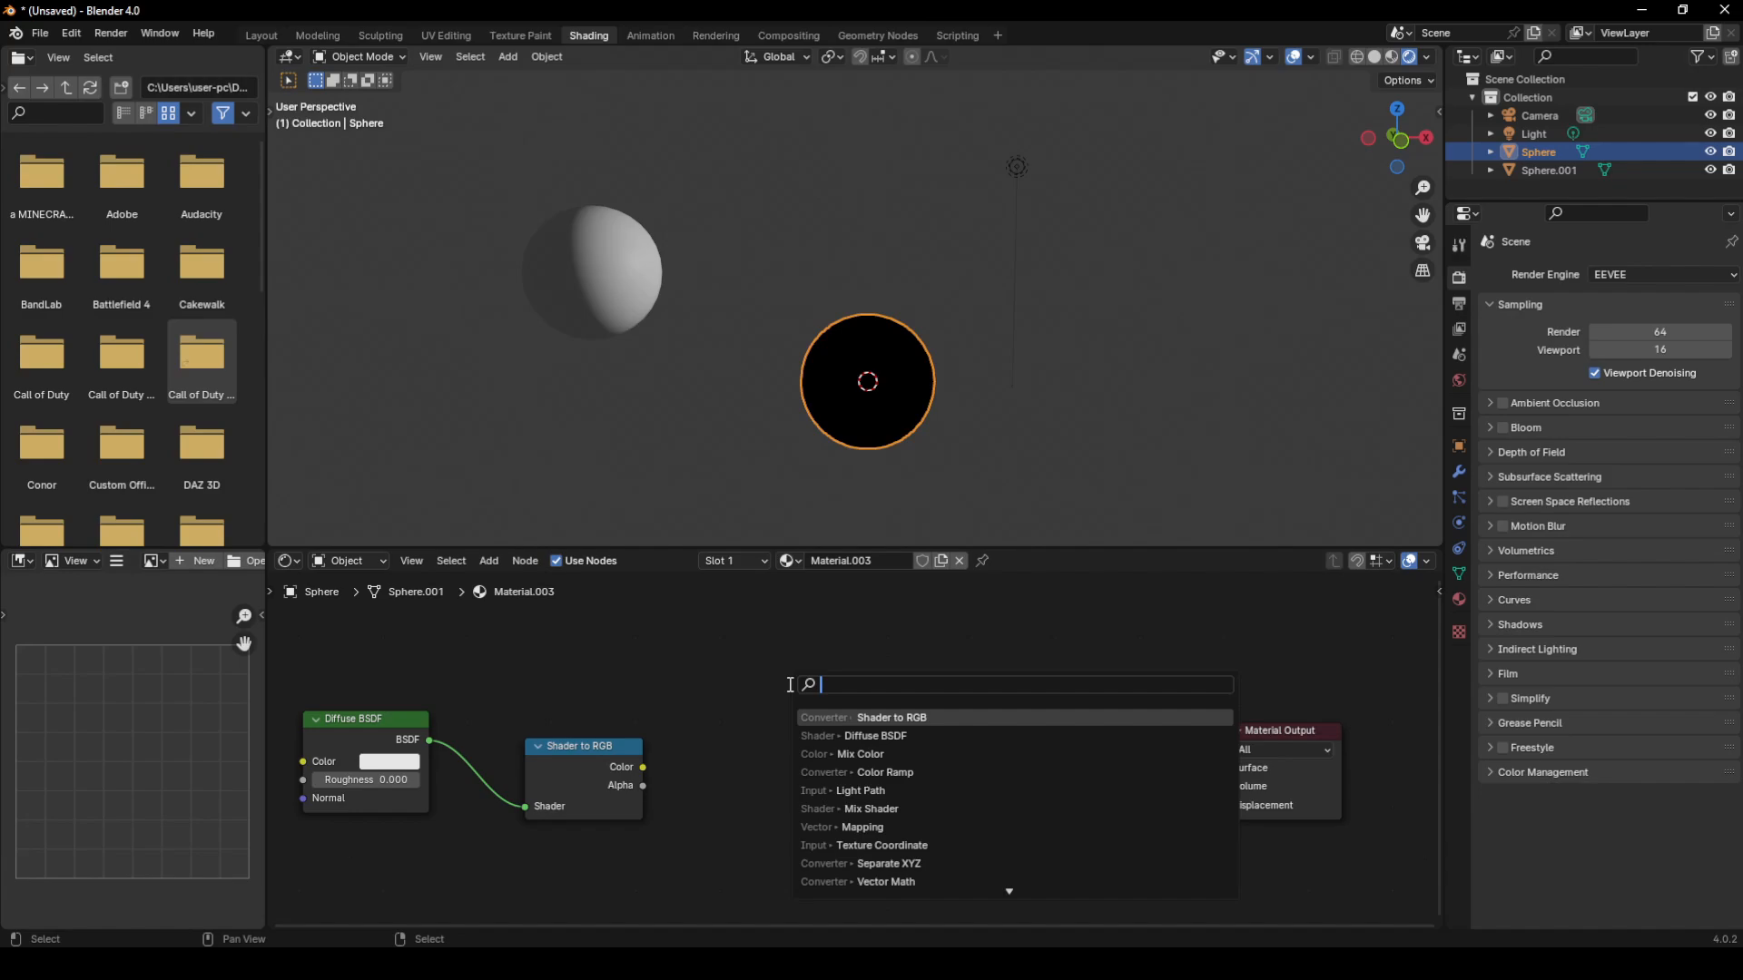
{"action": "type", "text": "c"}
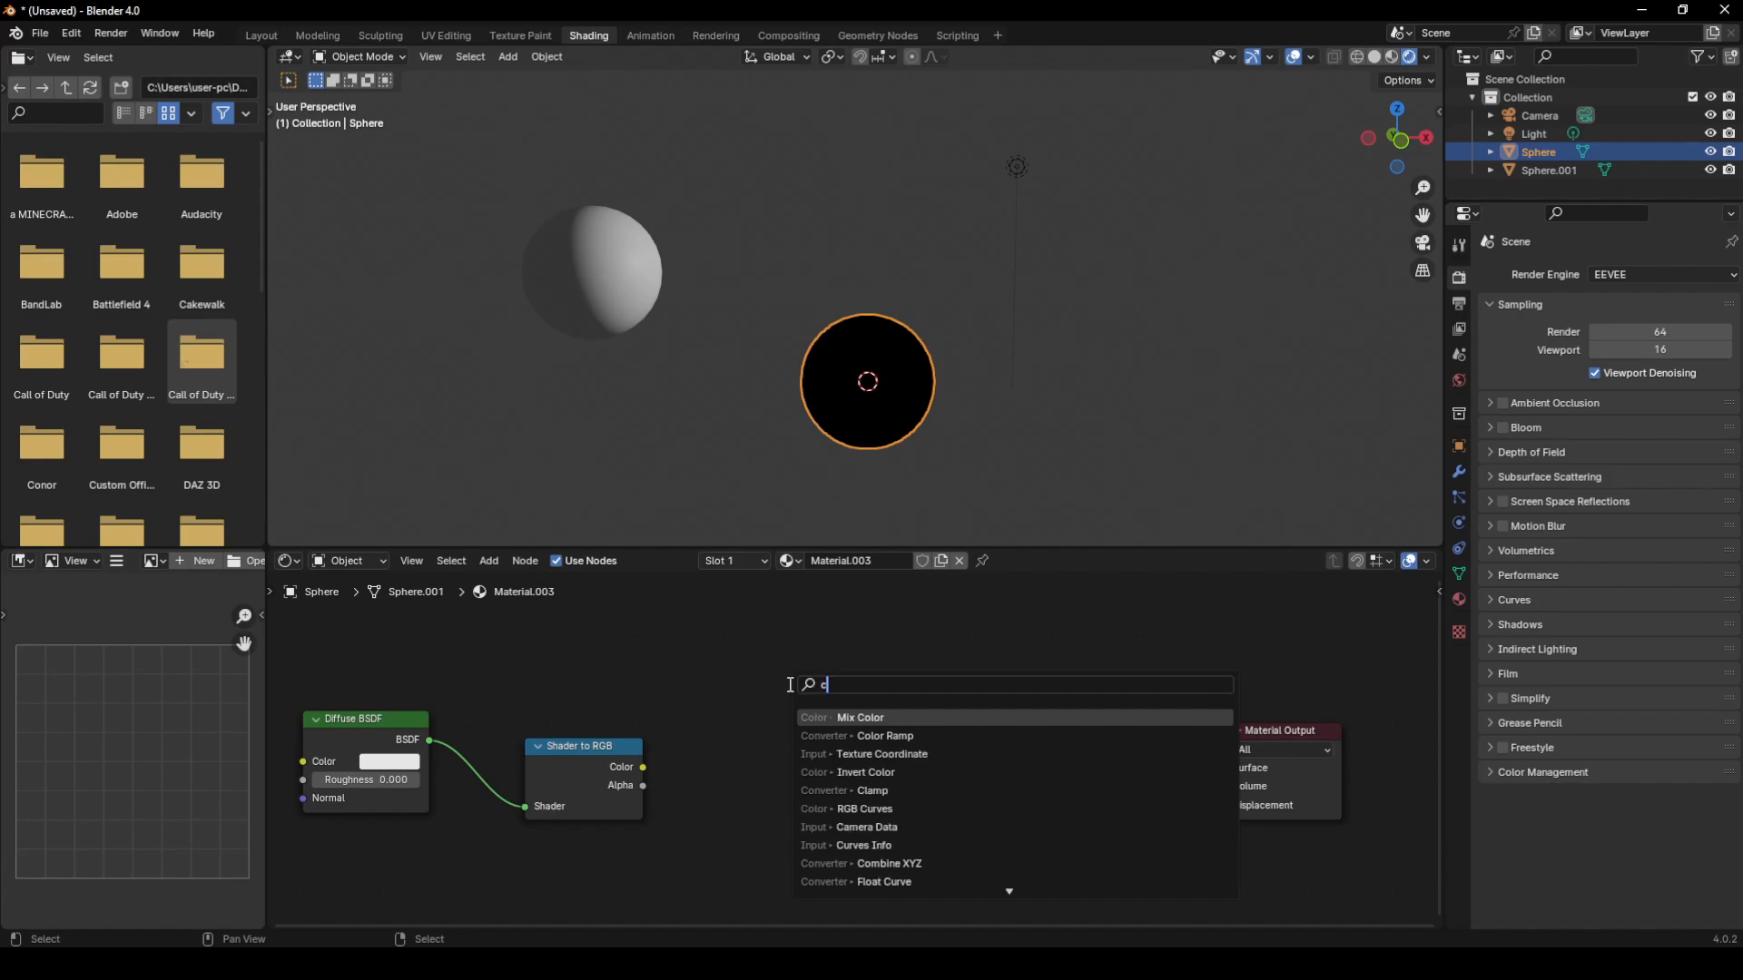
{"action": "type", "text": "ol"}
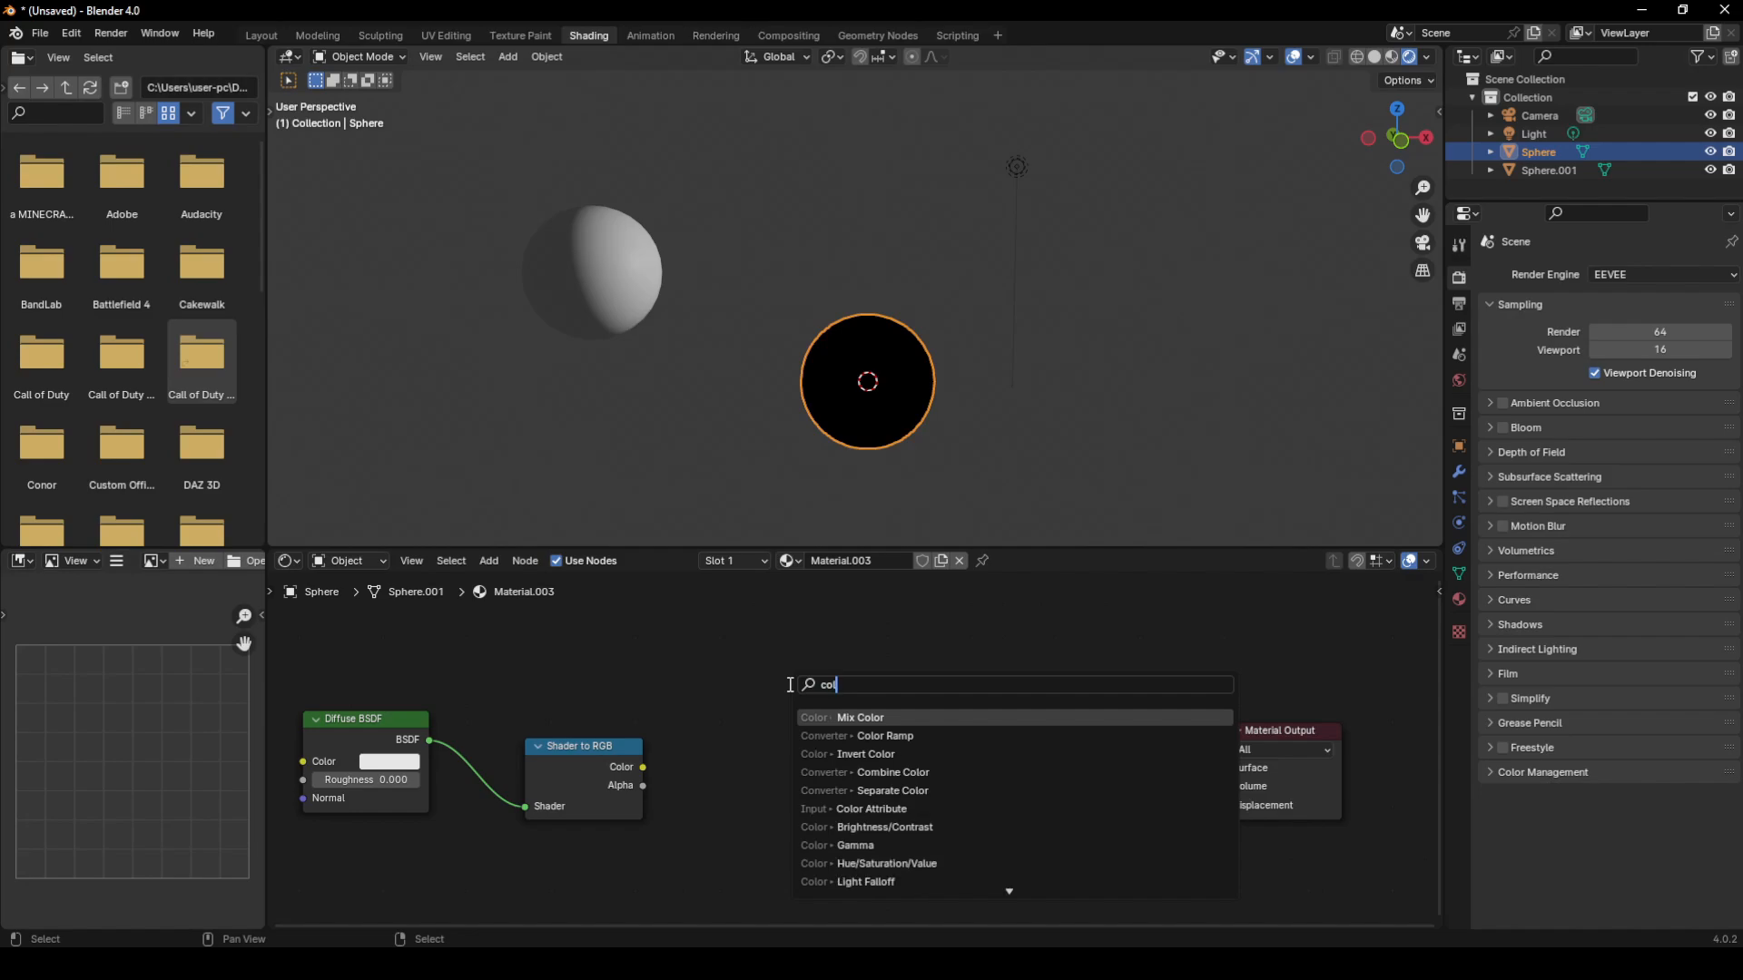
{"action": "key", "text": "Down"}
{"action": "key", "text": "Return"}
{"action": "left_click", "coordinate": [692, 779]}
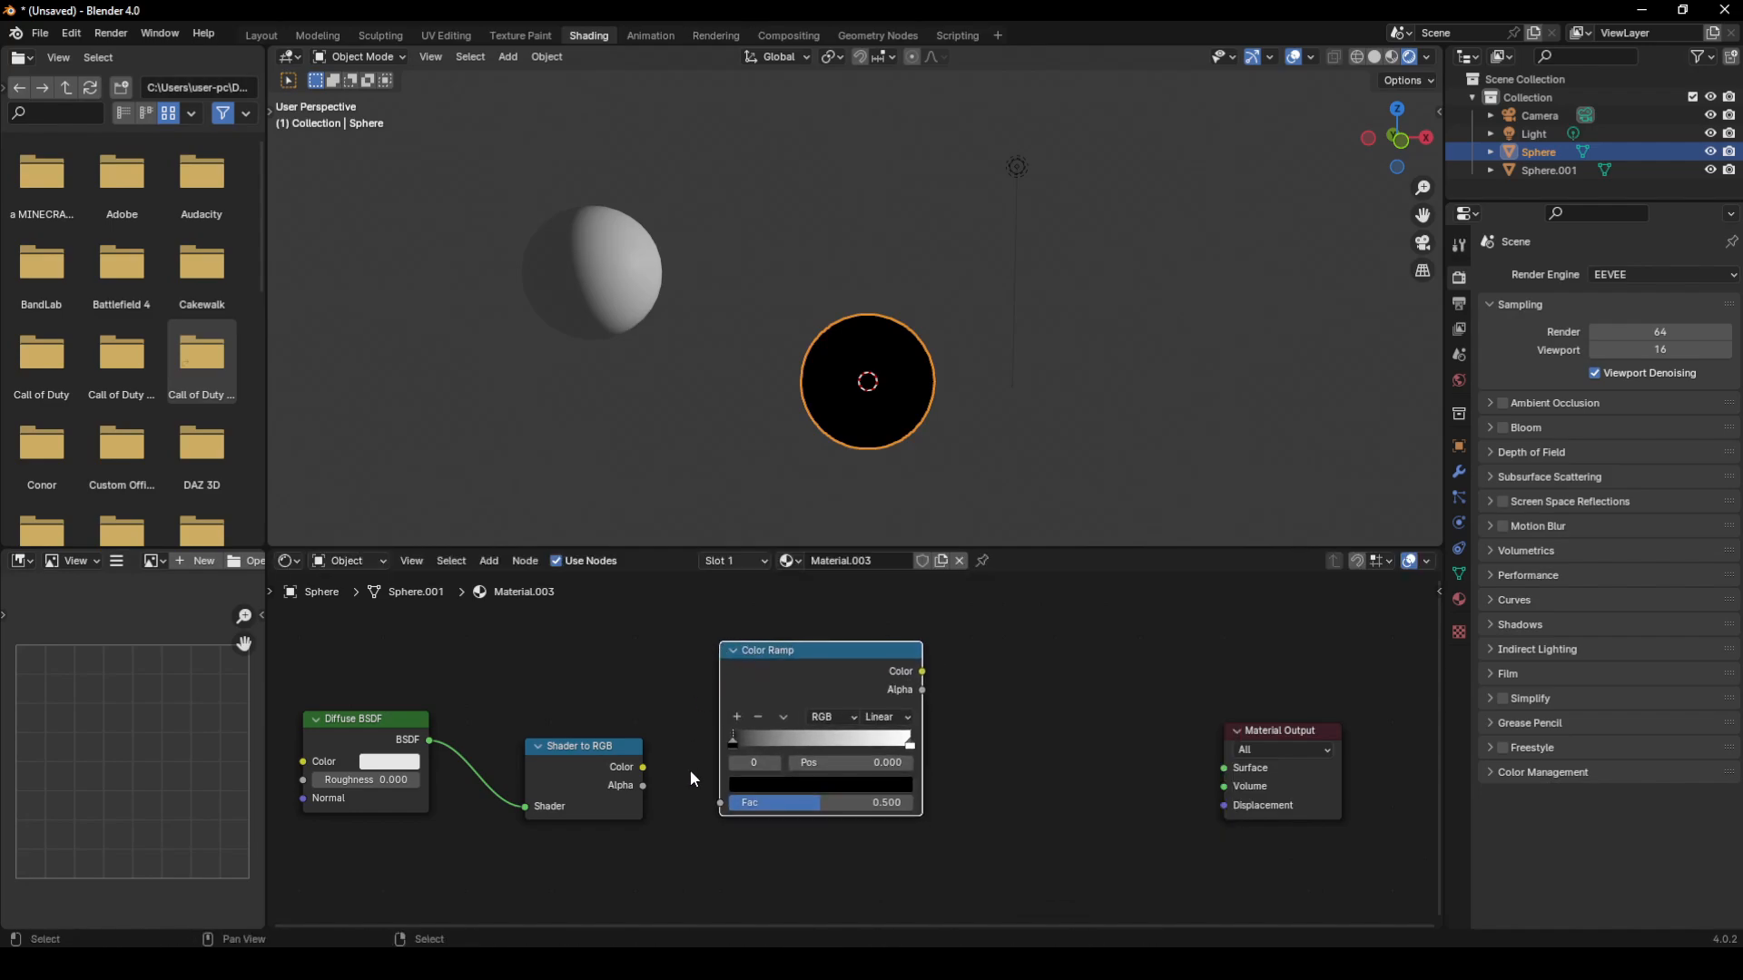
- Set the Color Ramp to Constant interpolation and link it between the Shader to RGB color and the Material Output surface
{"action": "left_click", "coordinate": [881, 717]}
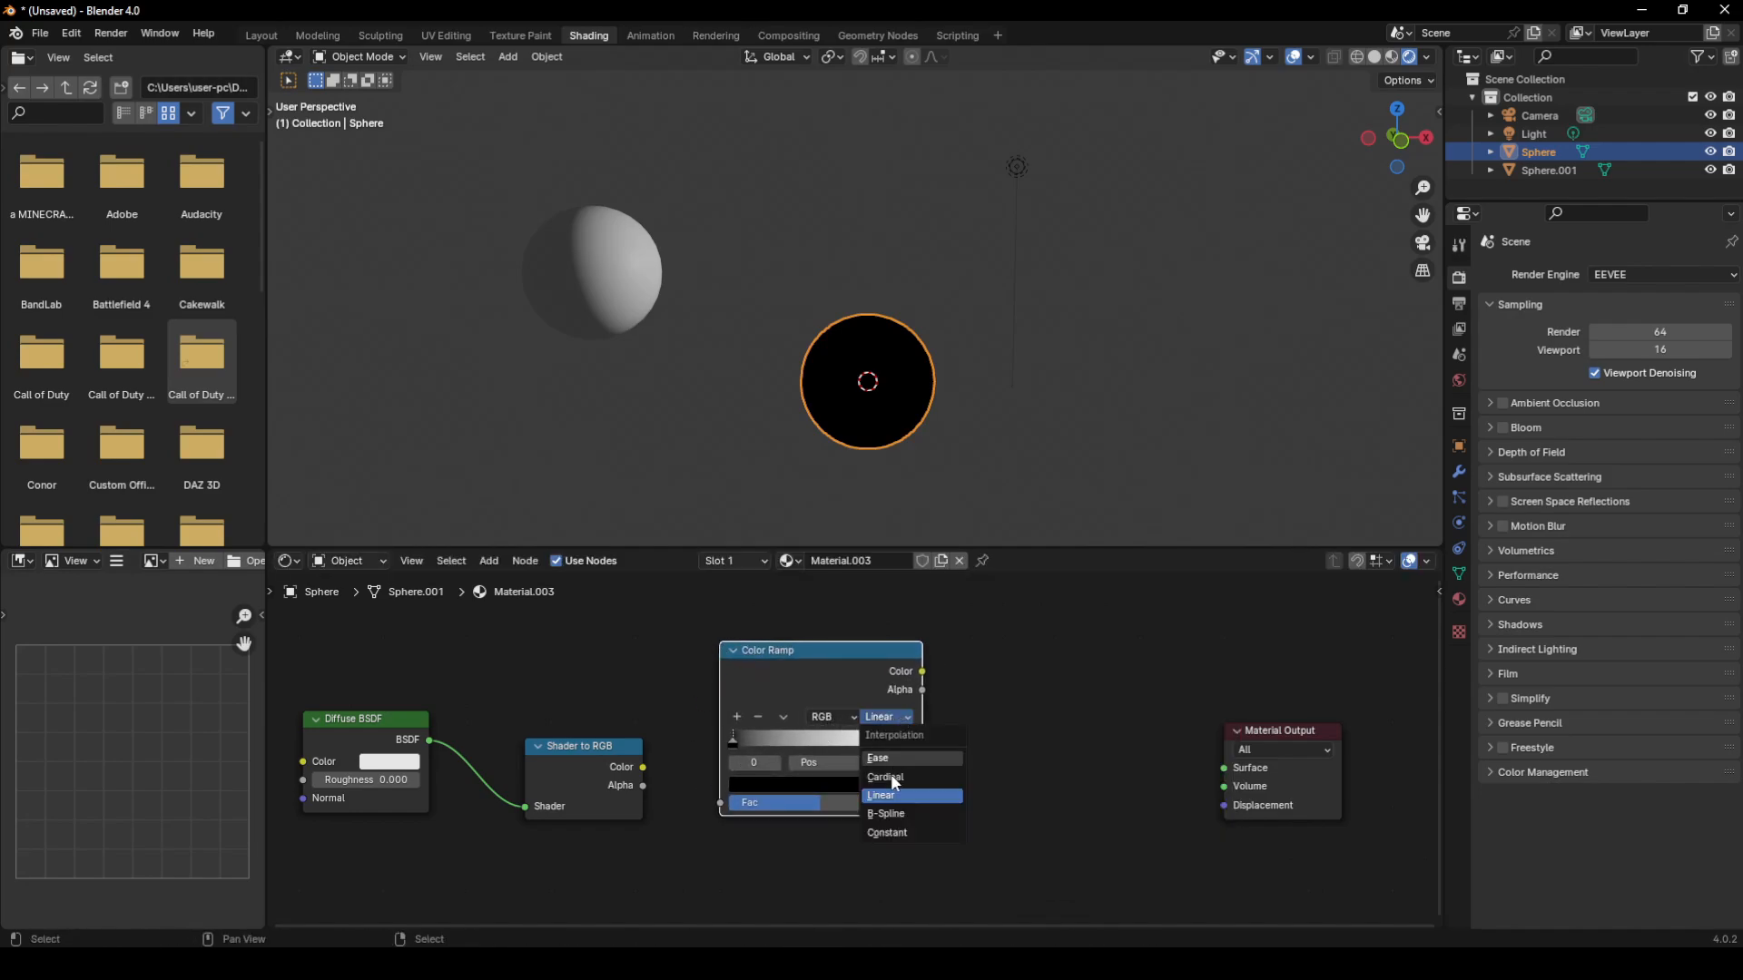
{"action": "left_click", "coordinate": [895, 831]}
{"action": "left_click_drag", "start_coordinate": [644, 767], "coordinate": [726, 803]}
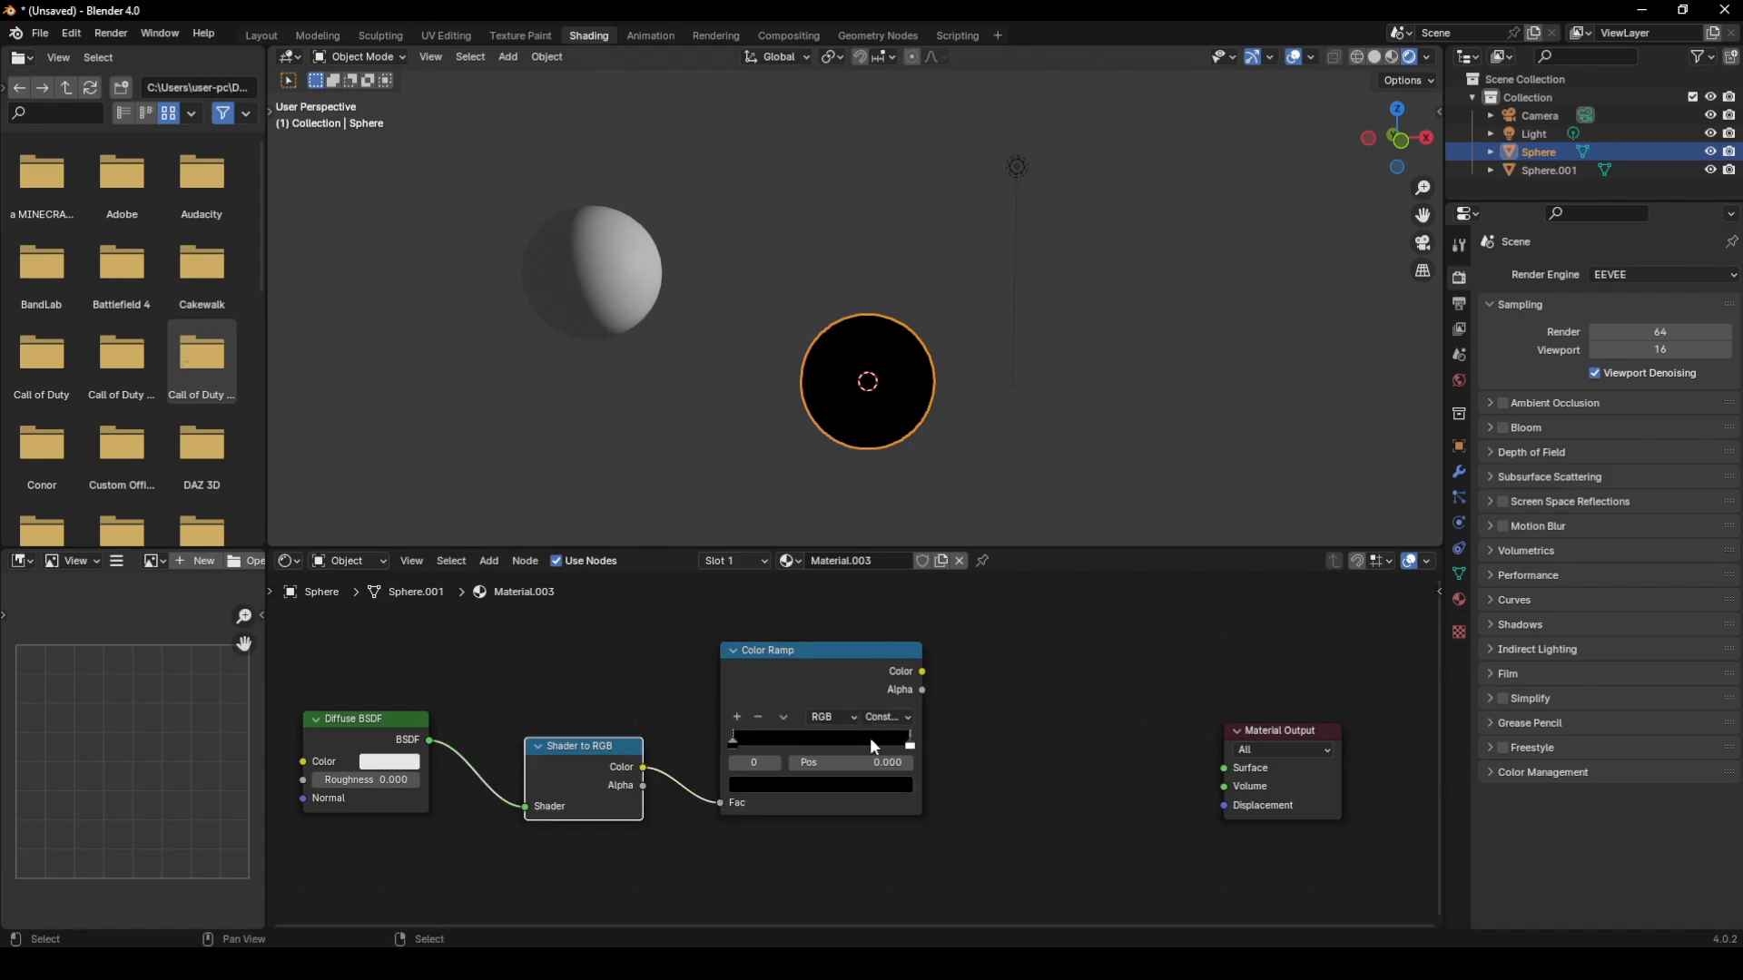
{"action": "left_click_drag", "start_coordinate": [922, 671], "coordinate": [1223, 768]}
- Move the Color Ramp's white stop to position 0.232 to enlarge the sphere's lit area
{"action": "scroll", "coordinate": [993, 447], "scroll_direction": "up", "scroll_amount": 4}
{"action": "left_click", "coordinate": [910, 742]}
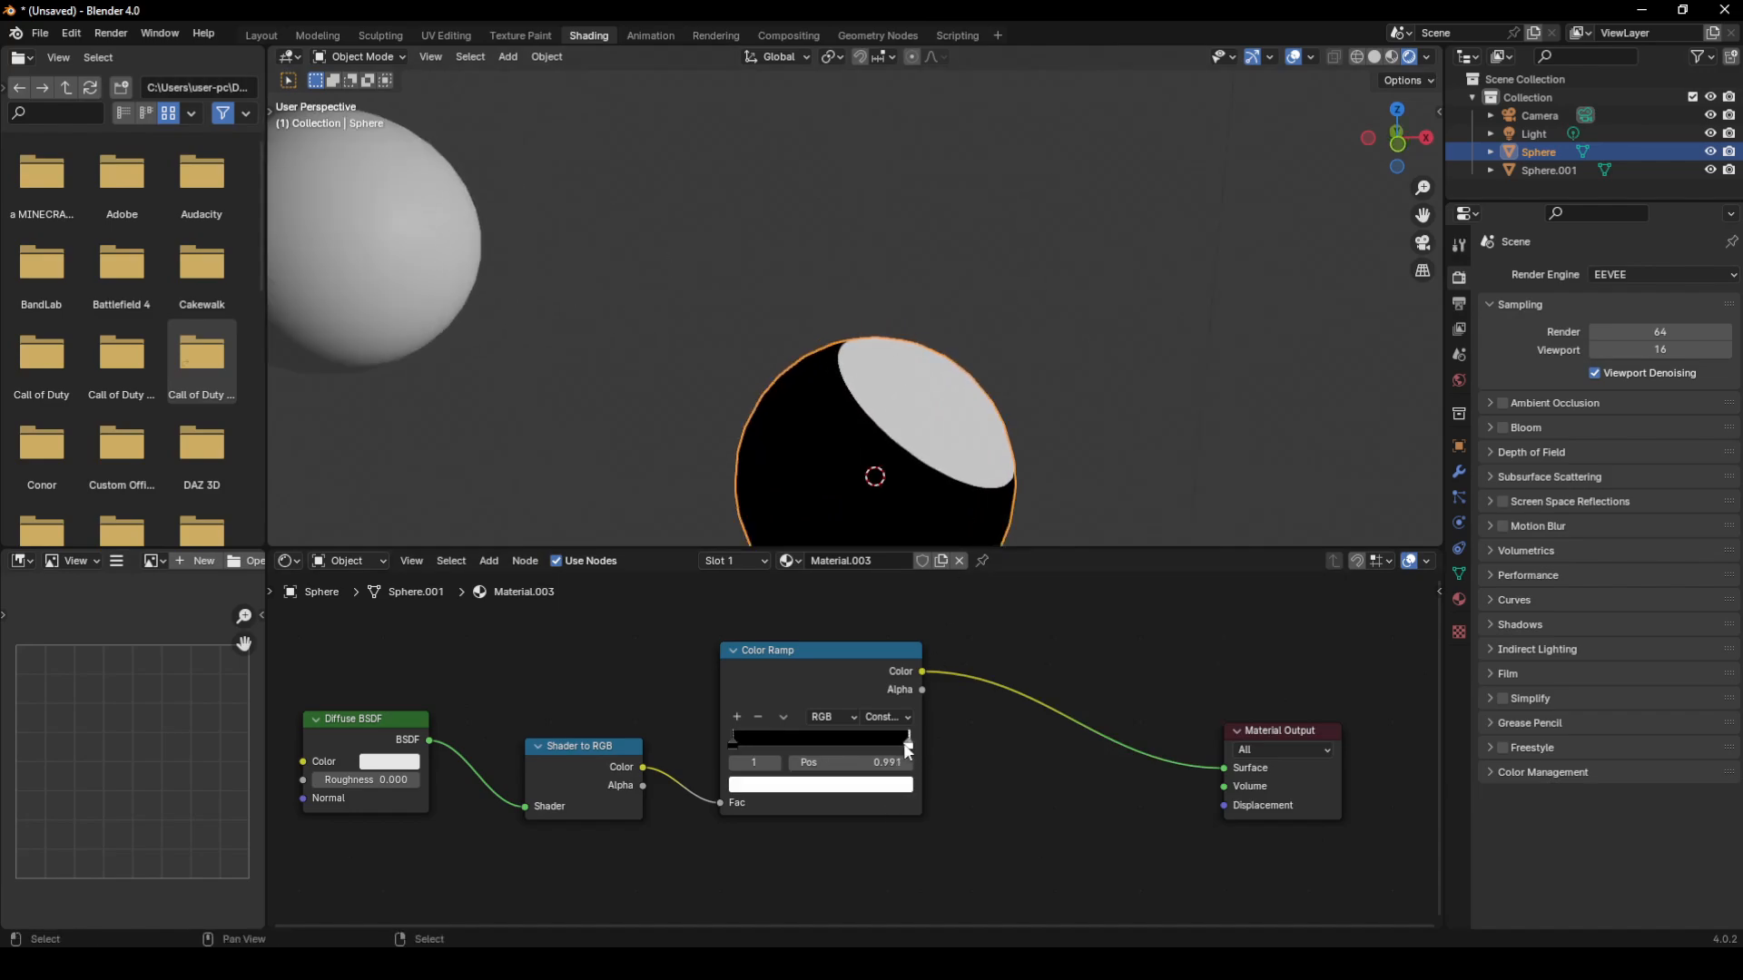
{"action": "left_click_drag", "start_coordinate": [909, 742], "coordinate": [773, 741]}
{"action": "scroll", "coordinate": [811, 490], "scroll_direction": "down", "scroll_amount": 3}
{"action": "middle_click_drag", "start_coordinate": [808, 485], "coordinate": [852, 414]}
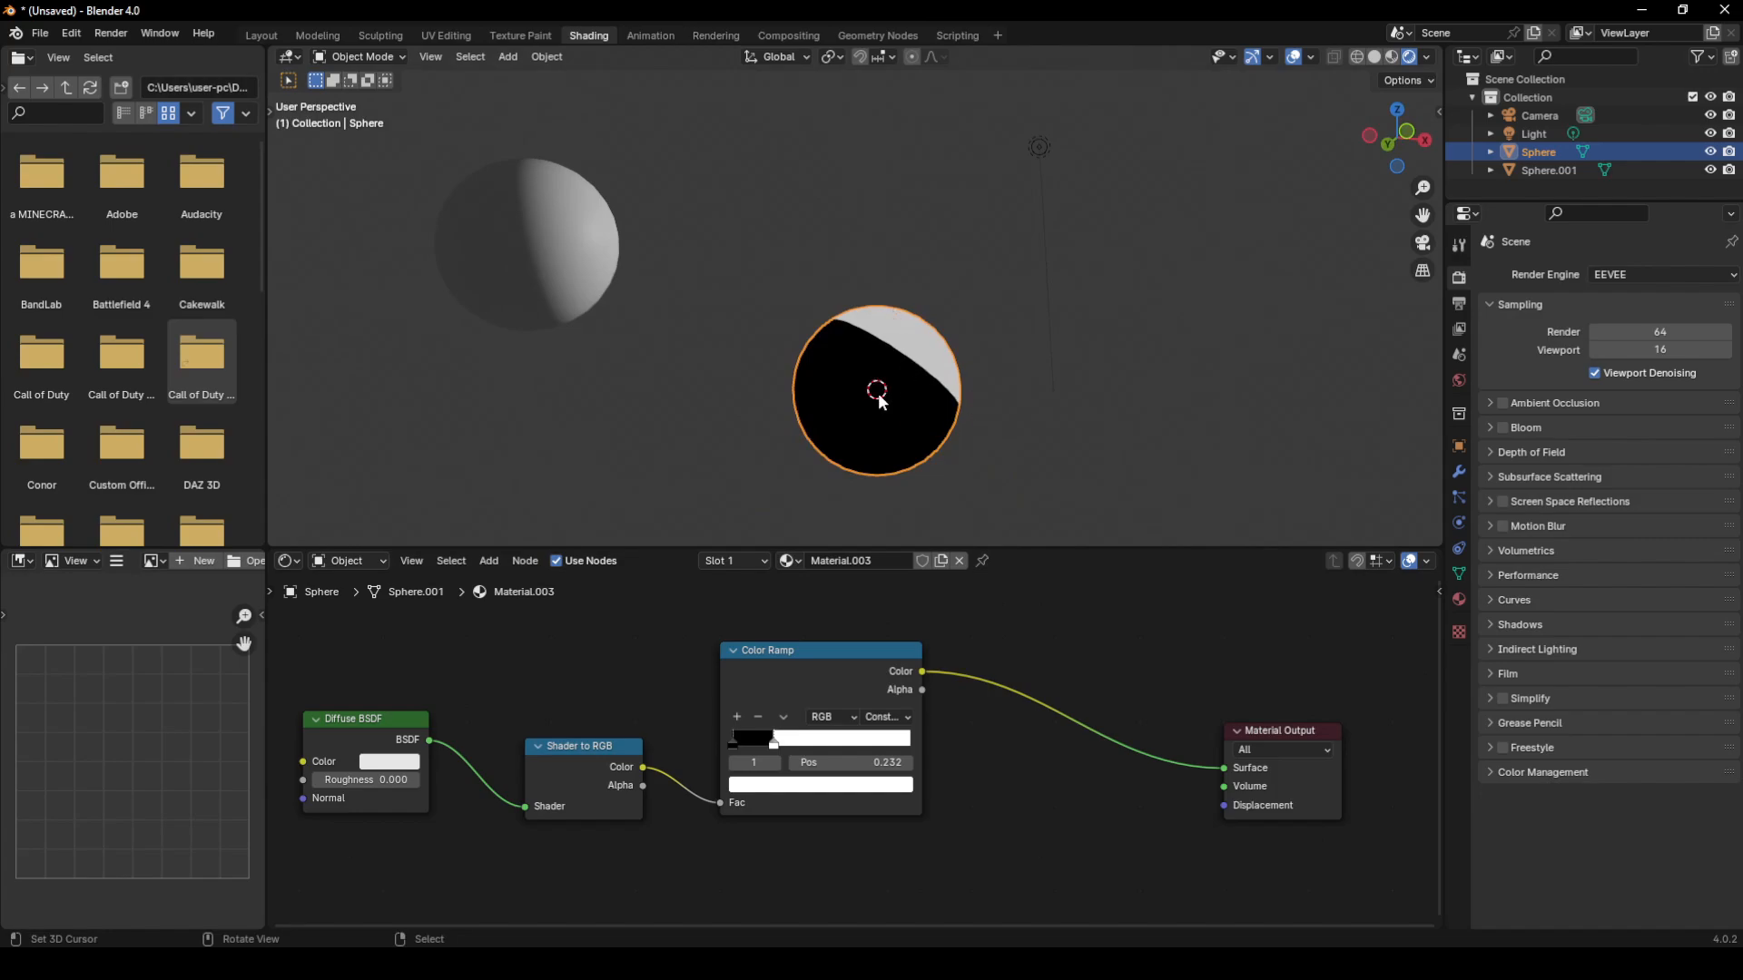
- Try adjusting the brightness of the Color Ramp's black stop
{"action": "left_click", "coordinate": [731, 748]}
{"action": "left_click", "coordinate": [731, 743]}
{"action": "left_click", "coordinate": [803, 785]}
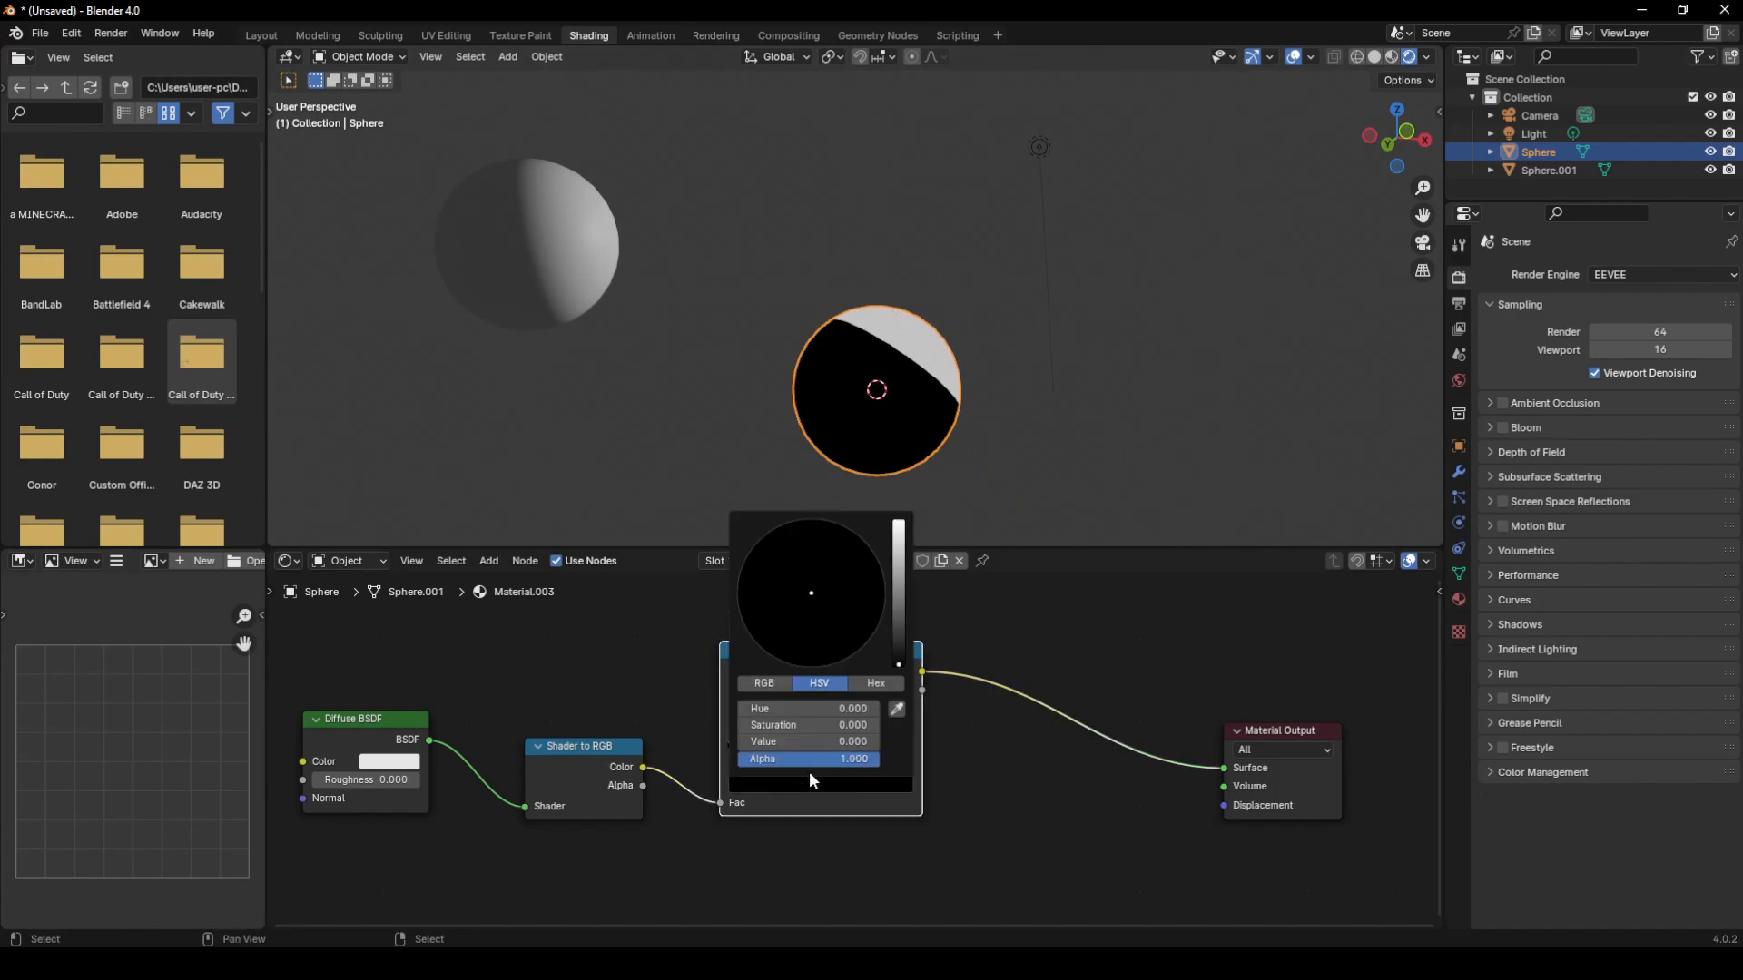
{"action": "left_click_drag", "start_coordinate": [898, 597], "coordinate": [900, 669]}
- Group the Diffuse BSDF, Shader to RGB and Color Ramp nodes, and return to the main material tree
{"action": "scroll", "coordinate": [1011, 673], "scroll_direction": "down", "scroll_amount": 5}
{"action": "middle_click_drag", "start_coordinate": [975, 657], "coordinate": [1177, 646]}
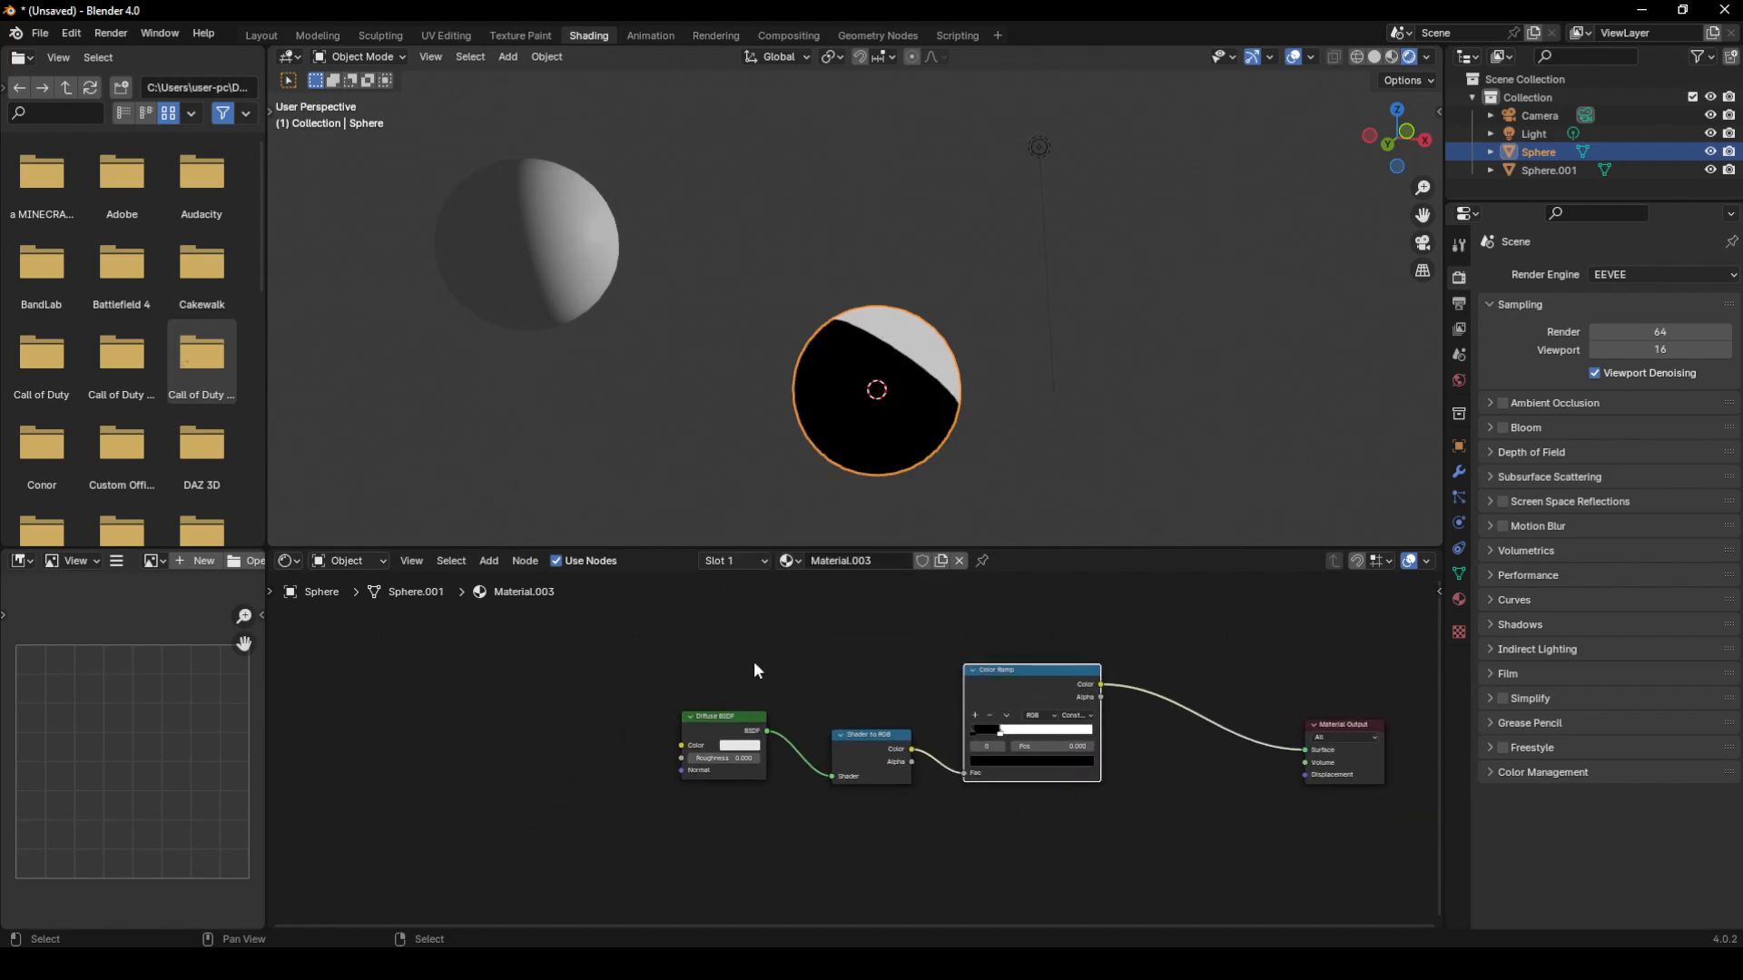
{"action": "left_click", "coordinate": [753, 662]}
{"action": "left_click_drag", "start_coordinate": [586, 638], "coordinate": [1166, 851]}
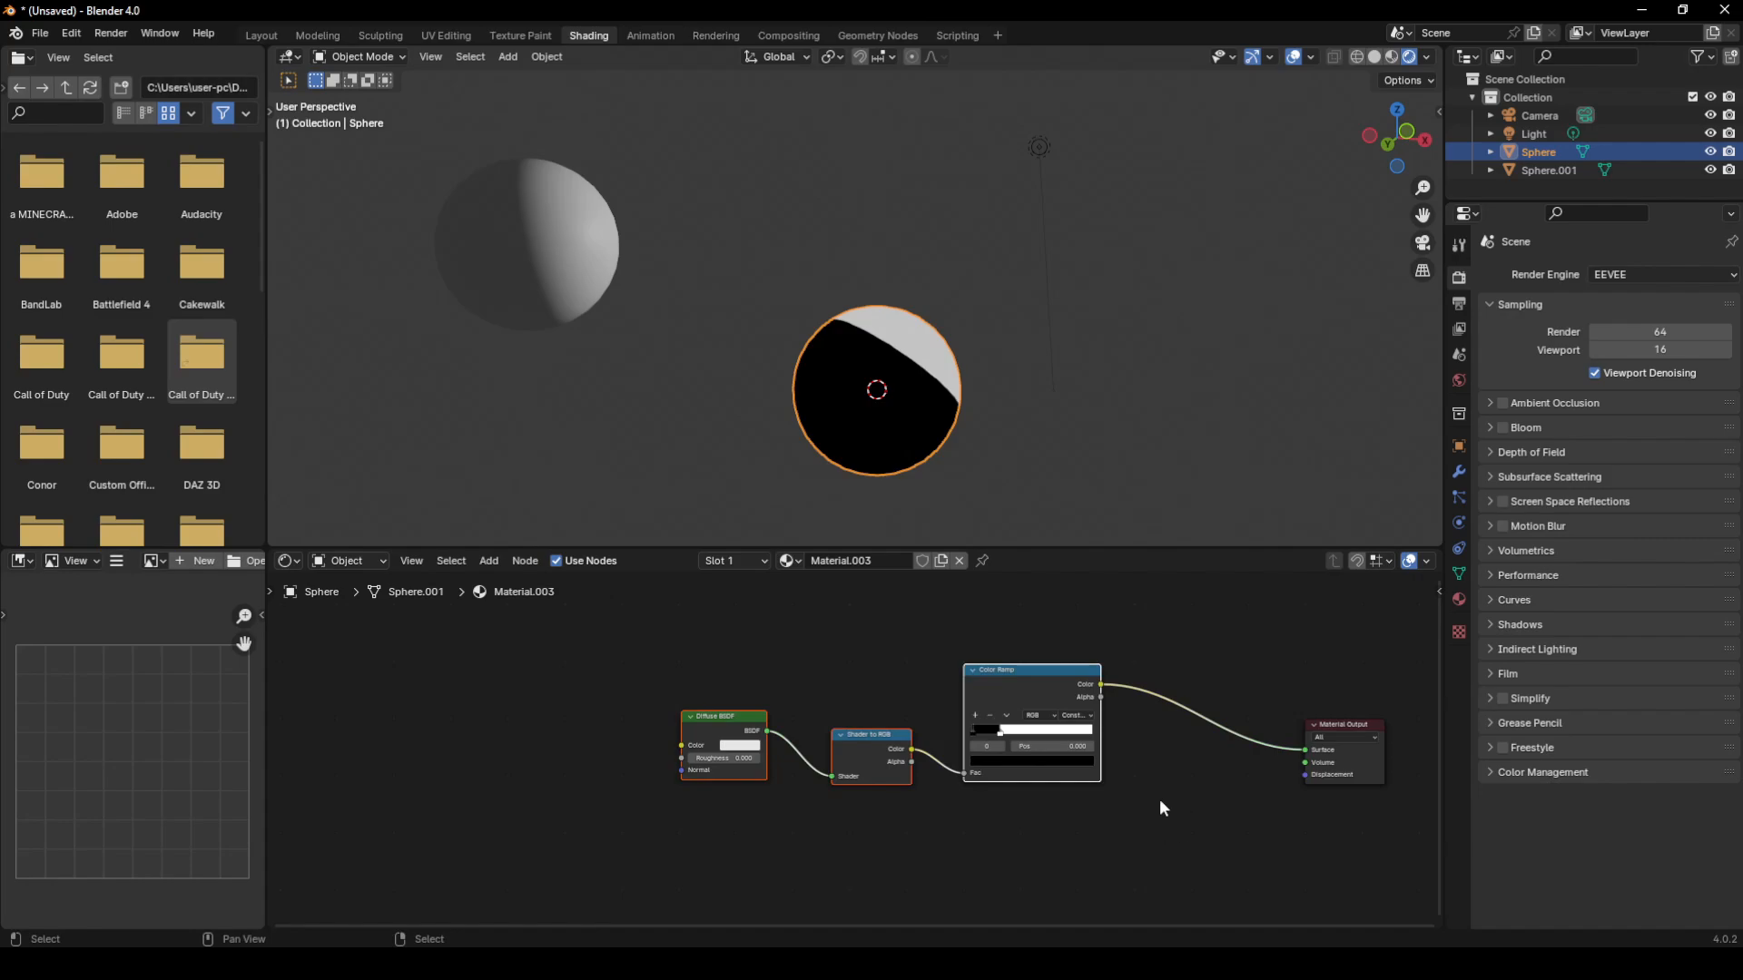
{"action": "key", "text": "ctrl+g"}
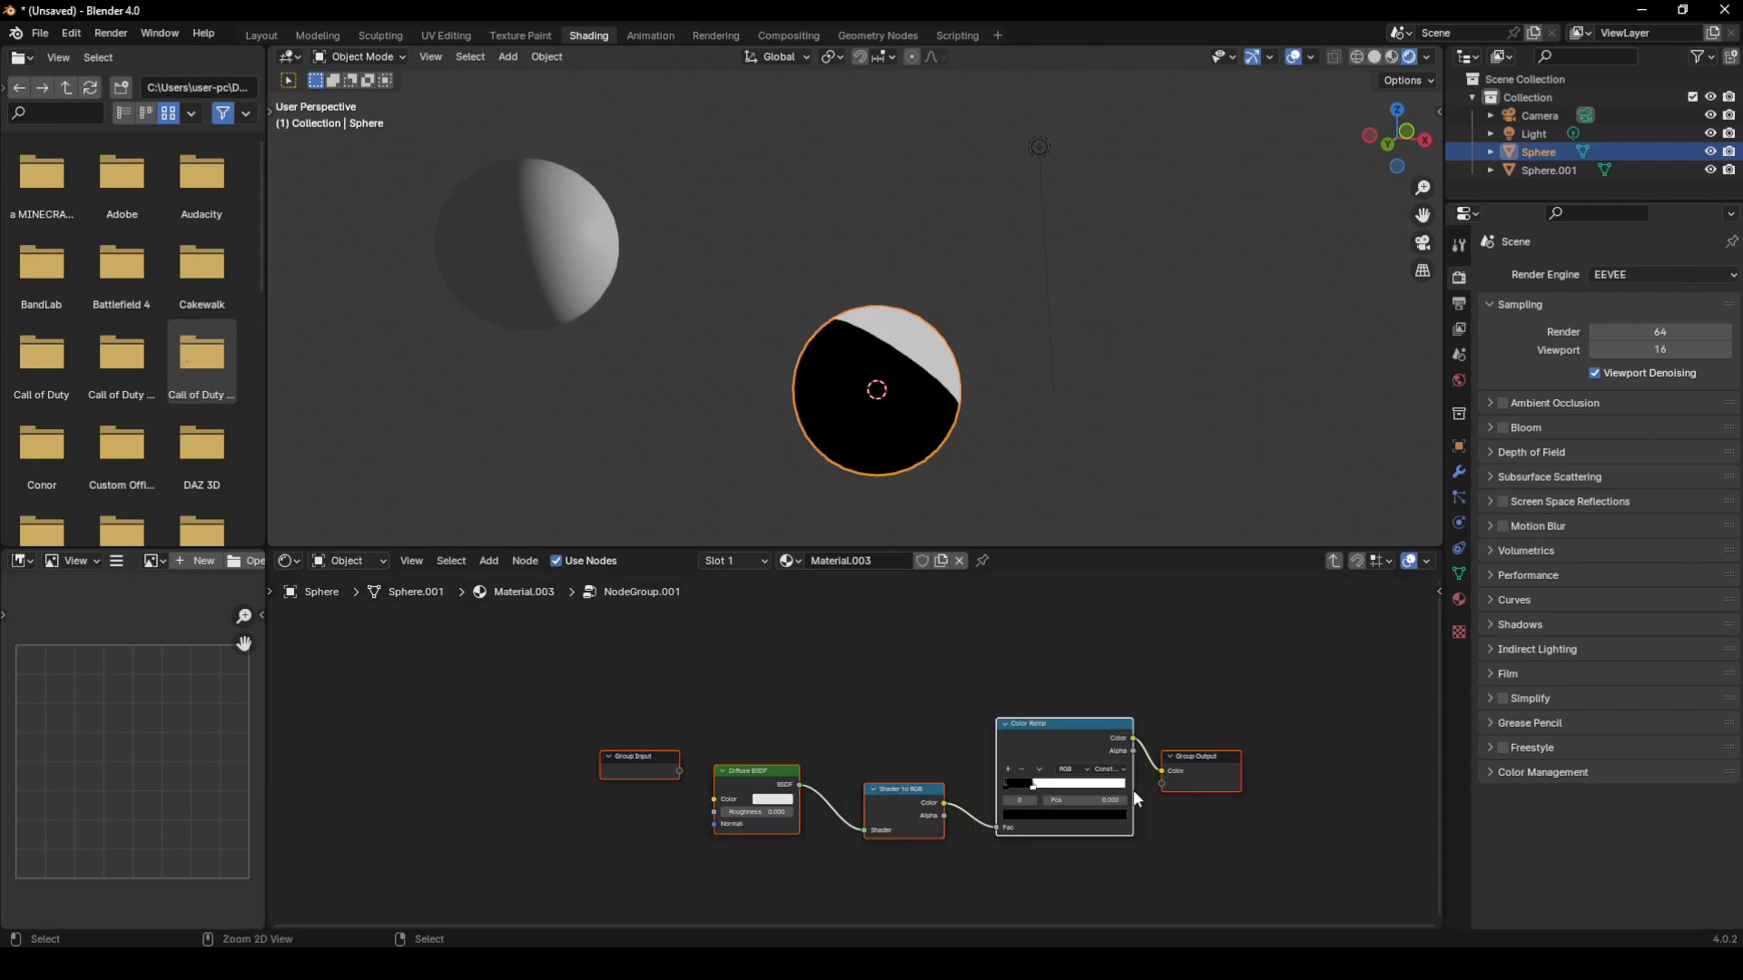
{"action": "middle_click_drag", "start_coordinate": [1196, 759], "coordinate": [820, 661]}
{"action": "key", "text": "Tab"}
- Look inside the new node group and rename it Shadow
{"action": "scroll", "coordinate": [808, 667], "scroll_direction": "up", "scroll_amount": 2}
{"action": "scroll", "coordinate": [557, 643], "scroll_direction": "up", "scroll_amount": 1}
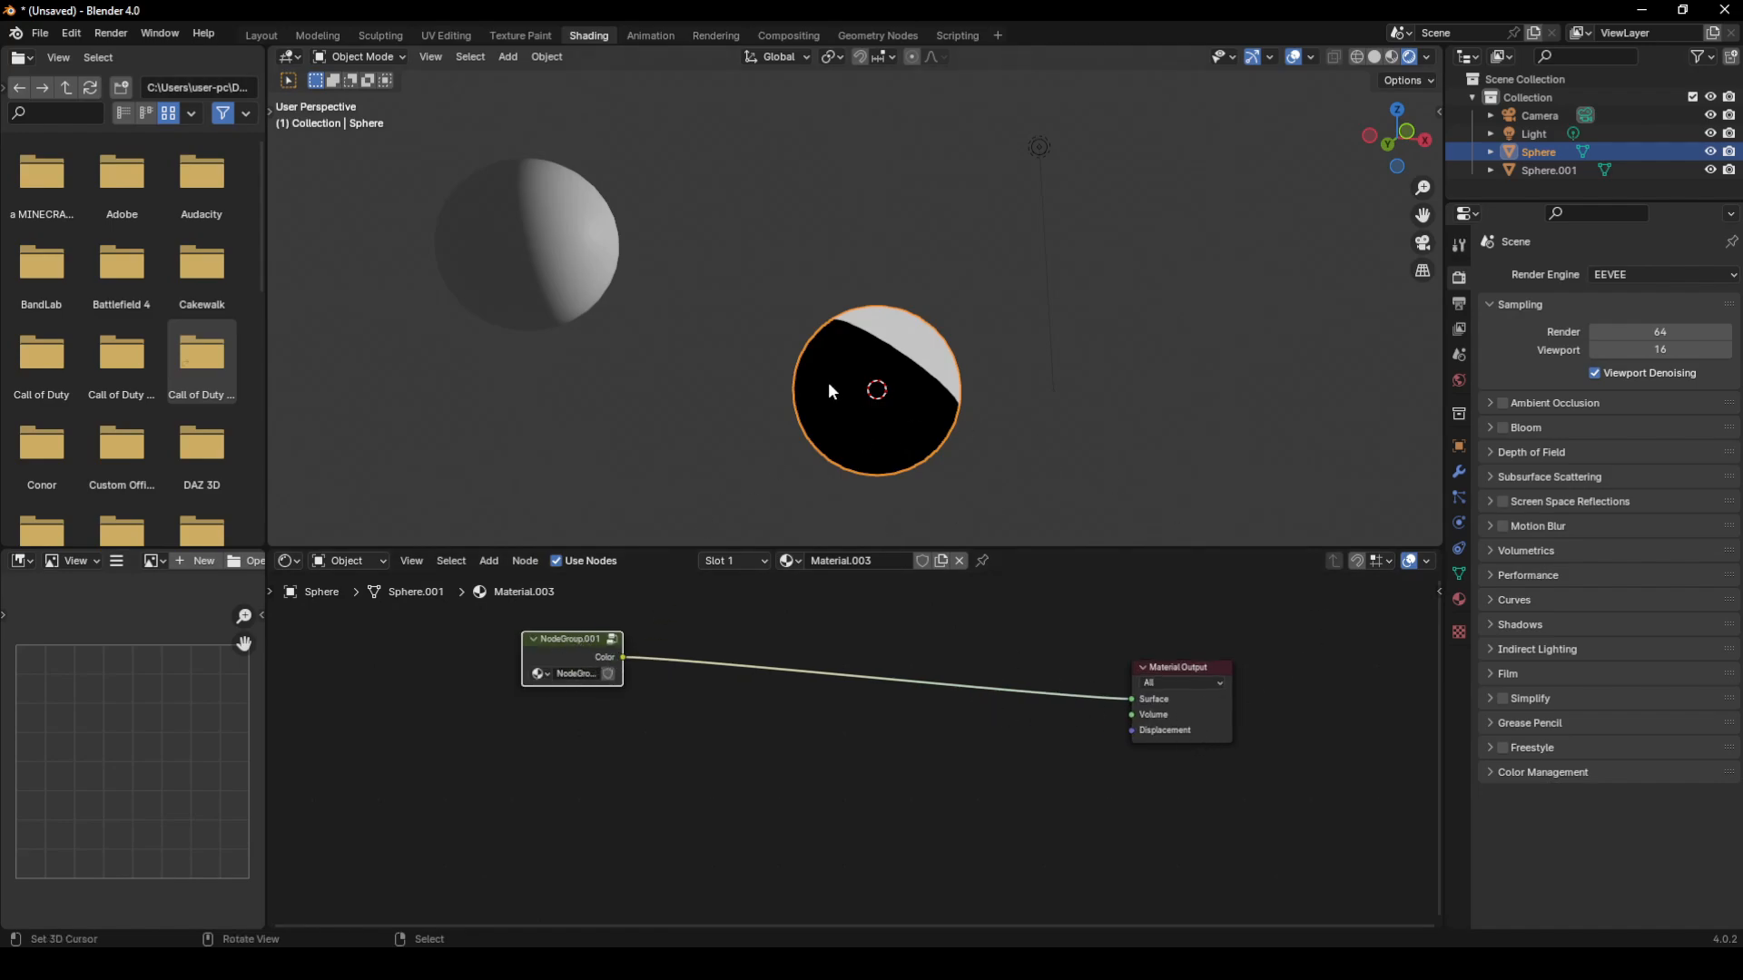
{"action": "key", "text": "Tab"}
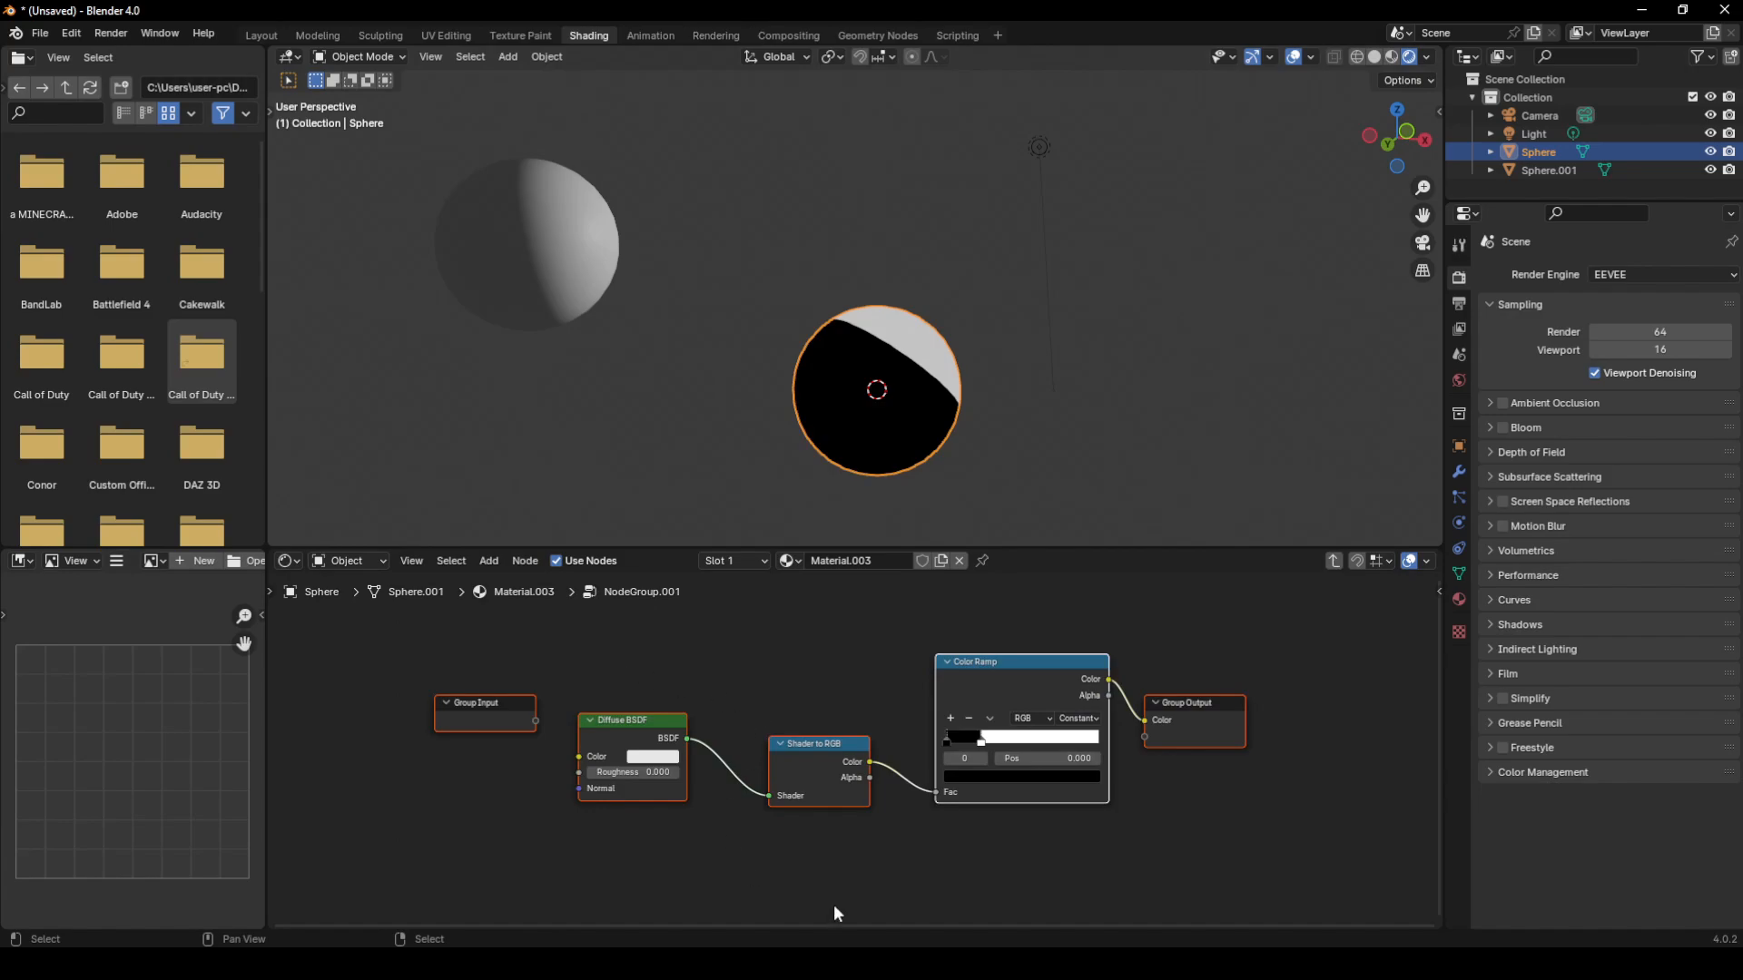
{"action": "key", "text": "Tab"}
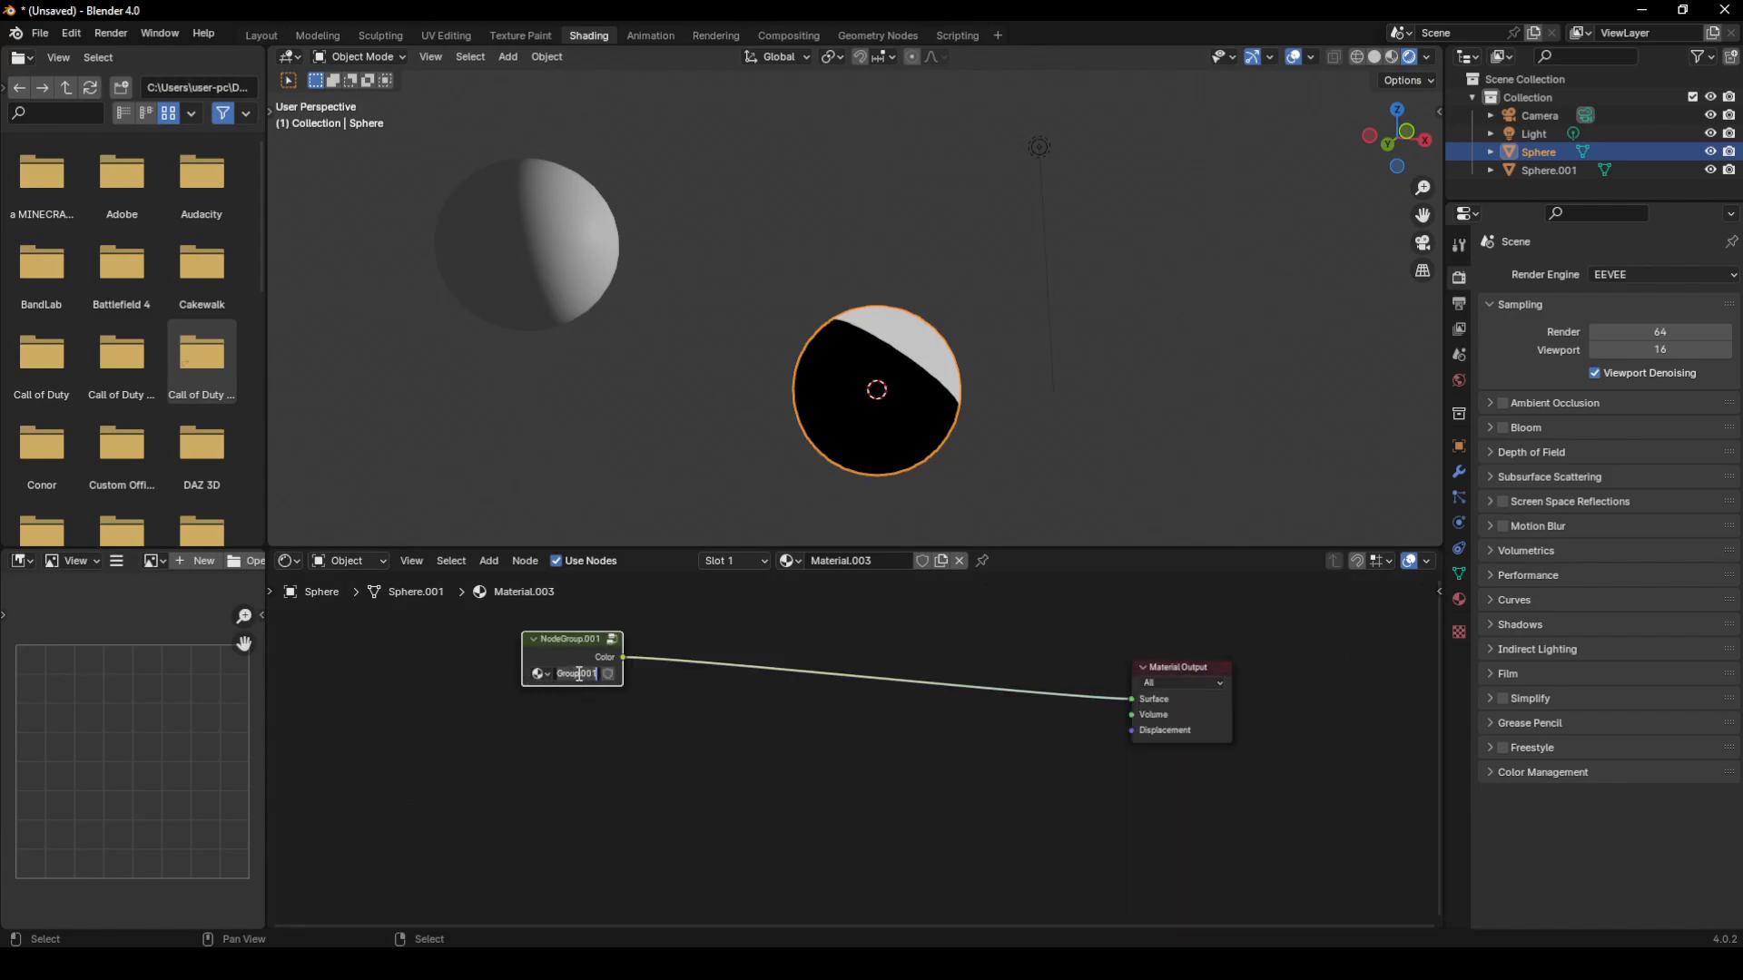
{"action": "type", "text": "Shadow"}
- Add a Mix Color node on the link between the Shadow group and the Material Output
{"action": "middle_click_drag", "start_coordinate": [793, 759], "coordinate": [766, 794]}
{"action": "left_click", "coordinate": [885, 659]}
{"action": "key", "text": "shift+a"}
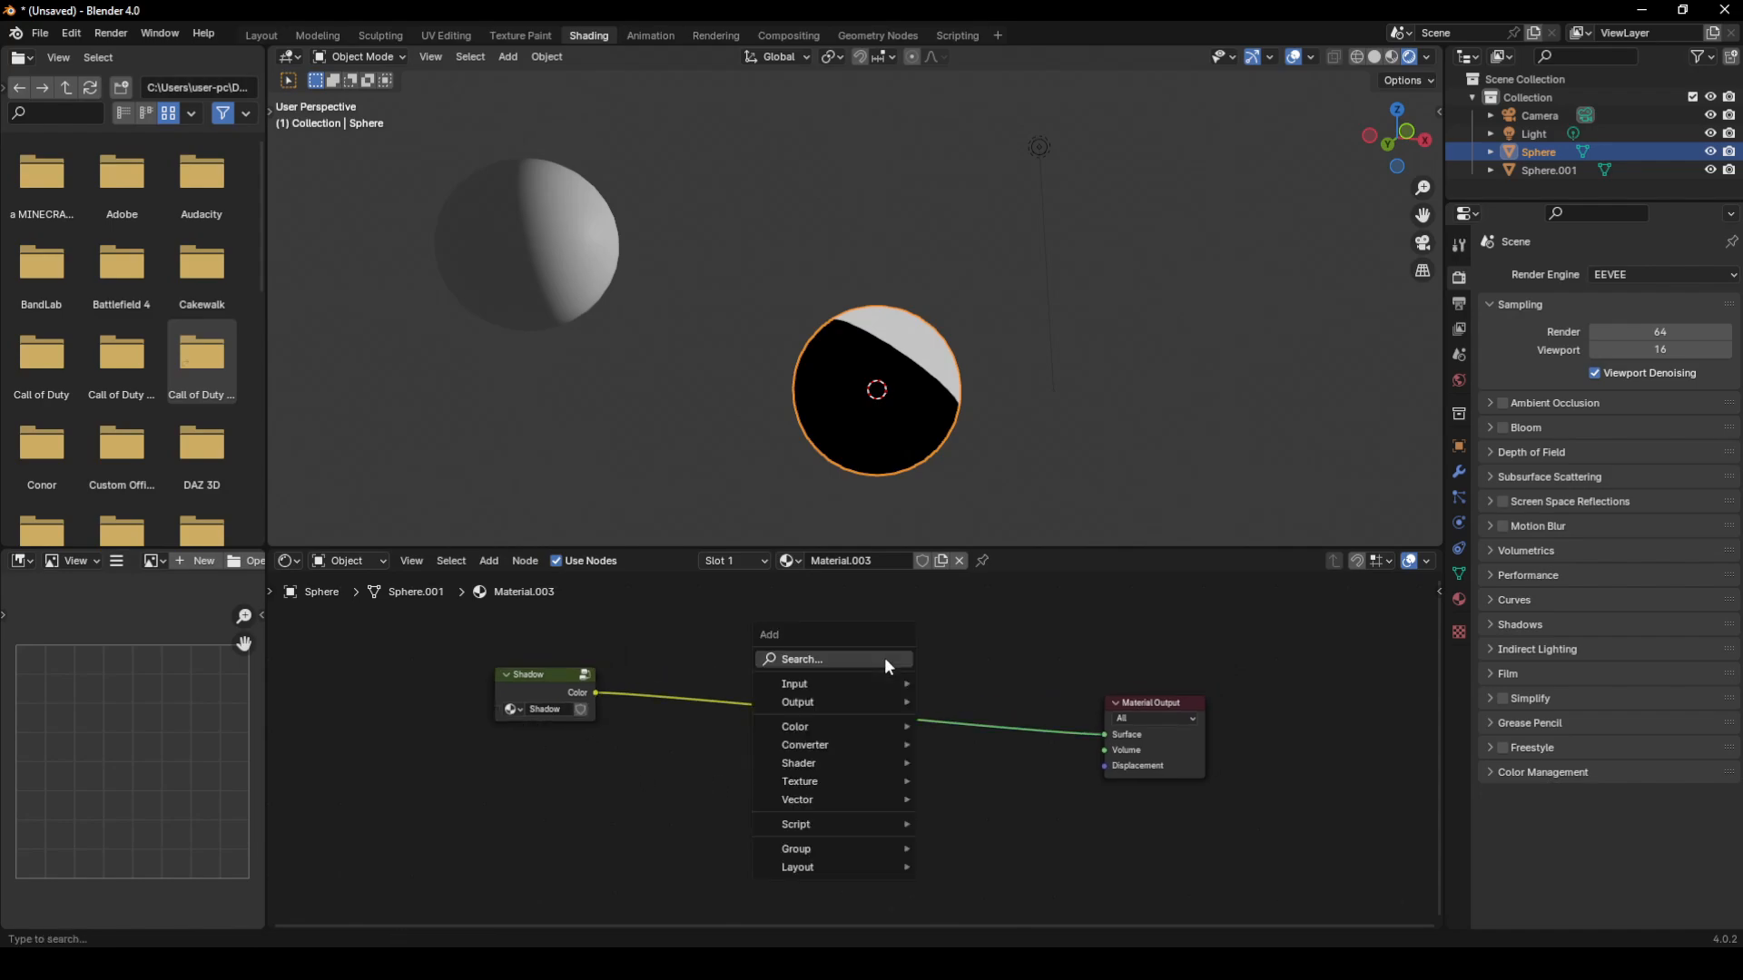
{"action": "left_click", "coordinate": [885, 660]}
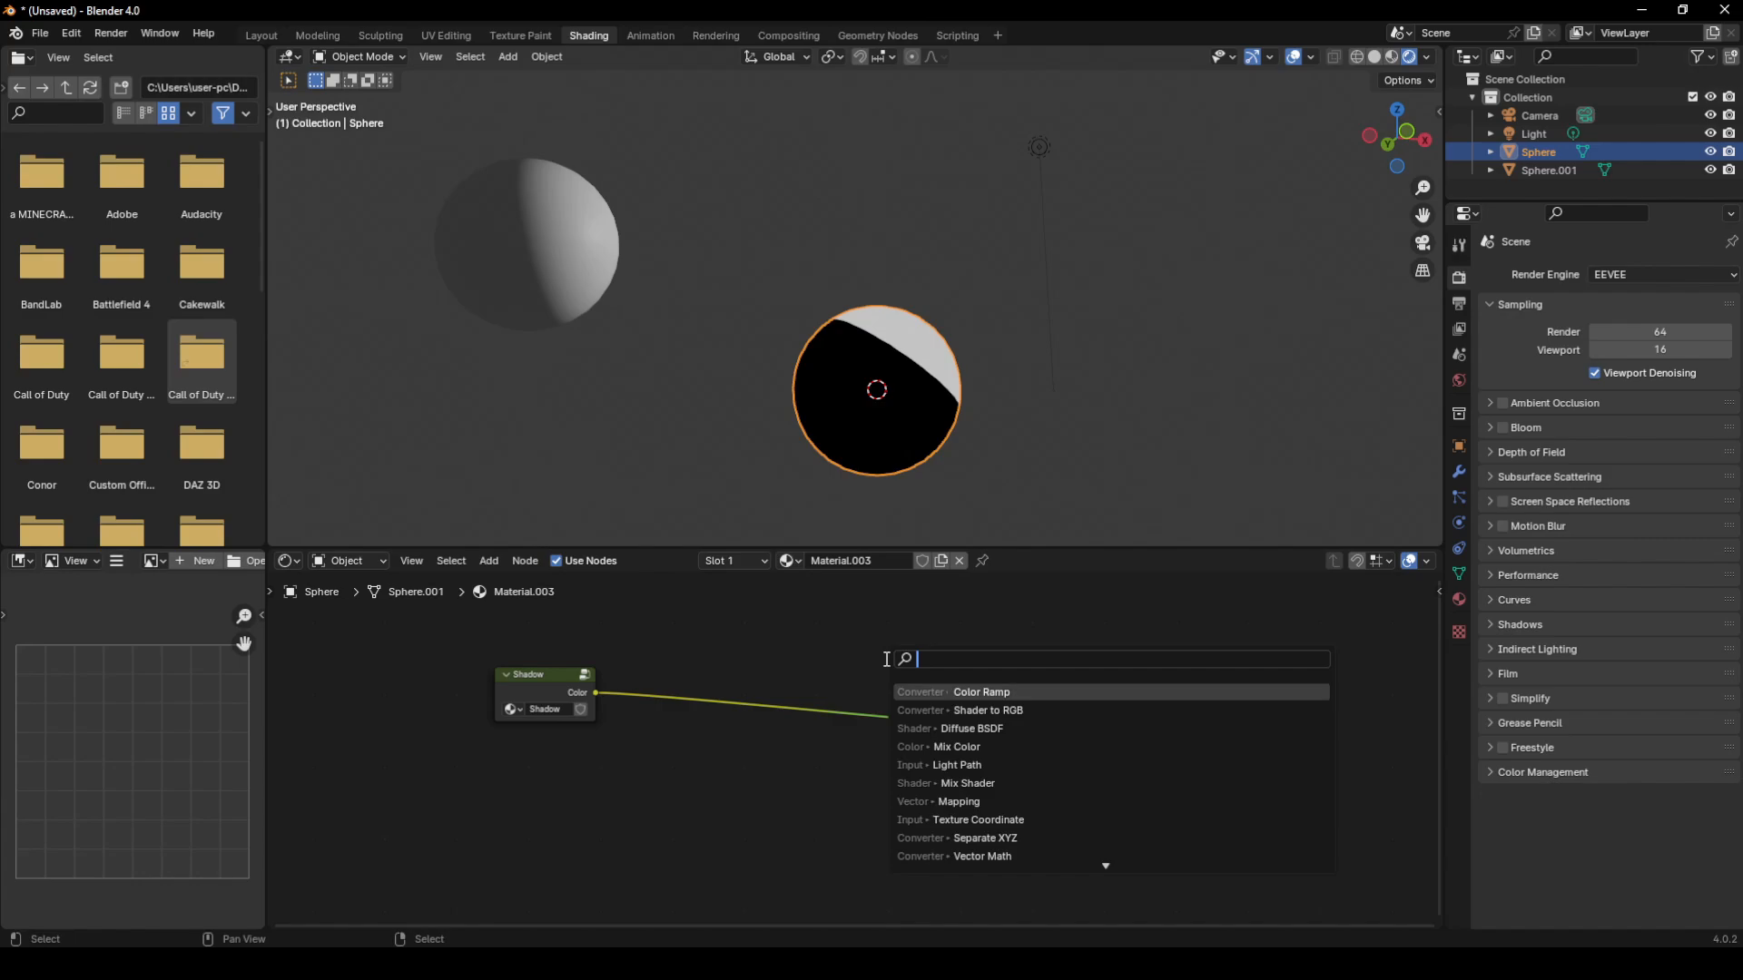
{"action": "type", "text": "mix"}
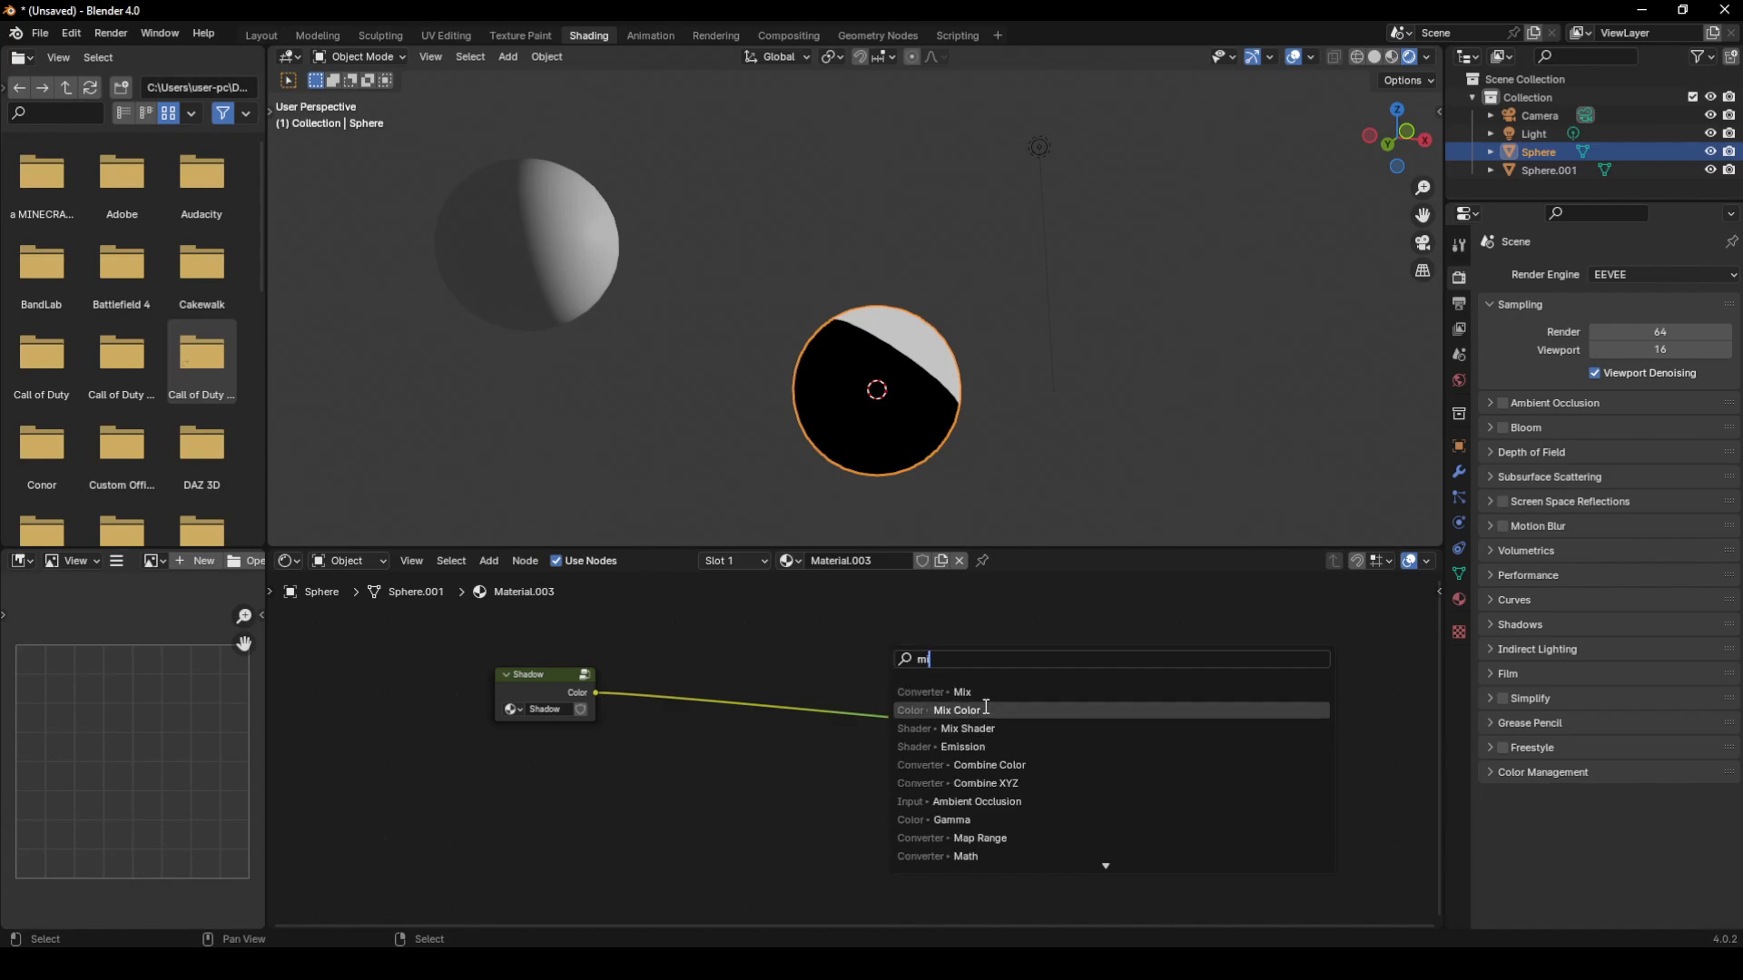
{"action": "left_click", "coordinate": [989, 711]}
{"action": "left_click", "coordinate": [816, 600]}
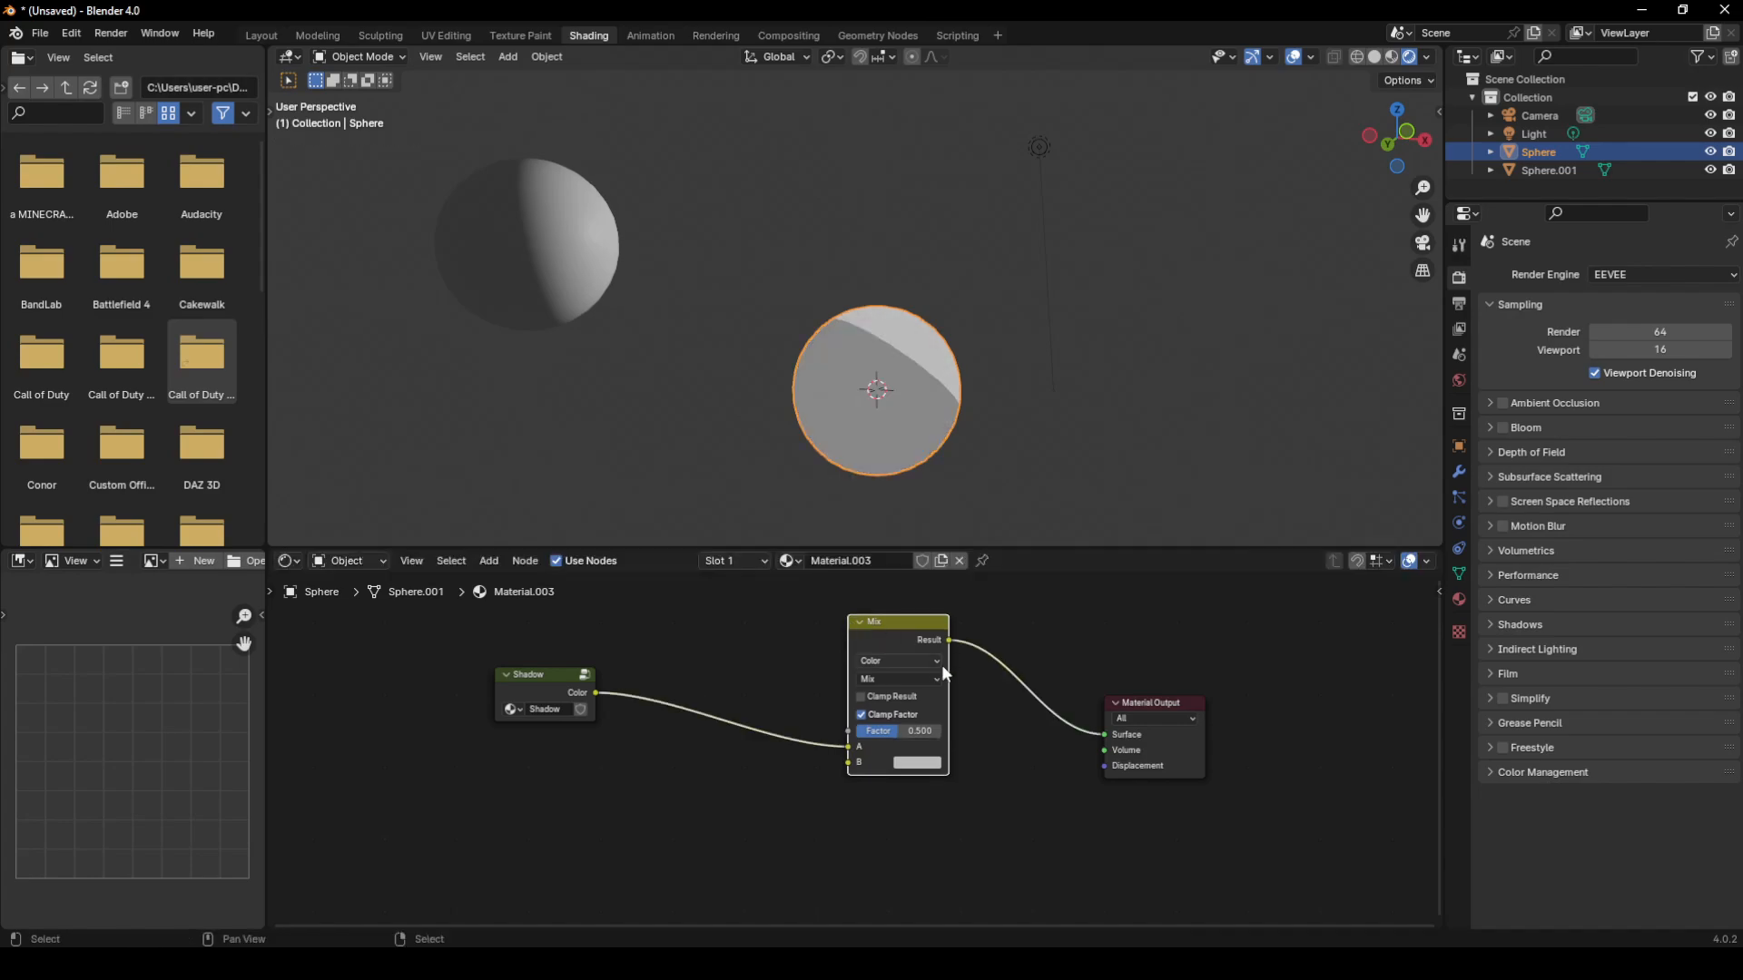
- Set the Mix node's blending mode to Multiply and its factor to 1.000
{"action": "left_click", "coordinate": [897, 679]}
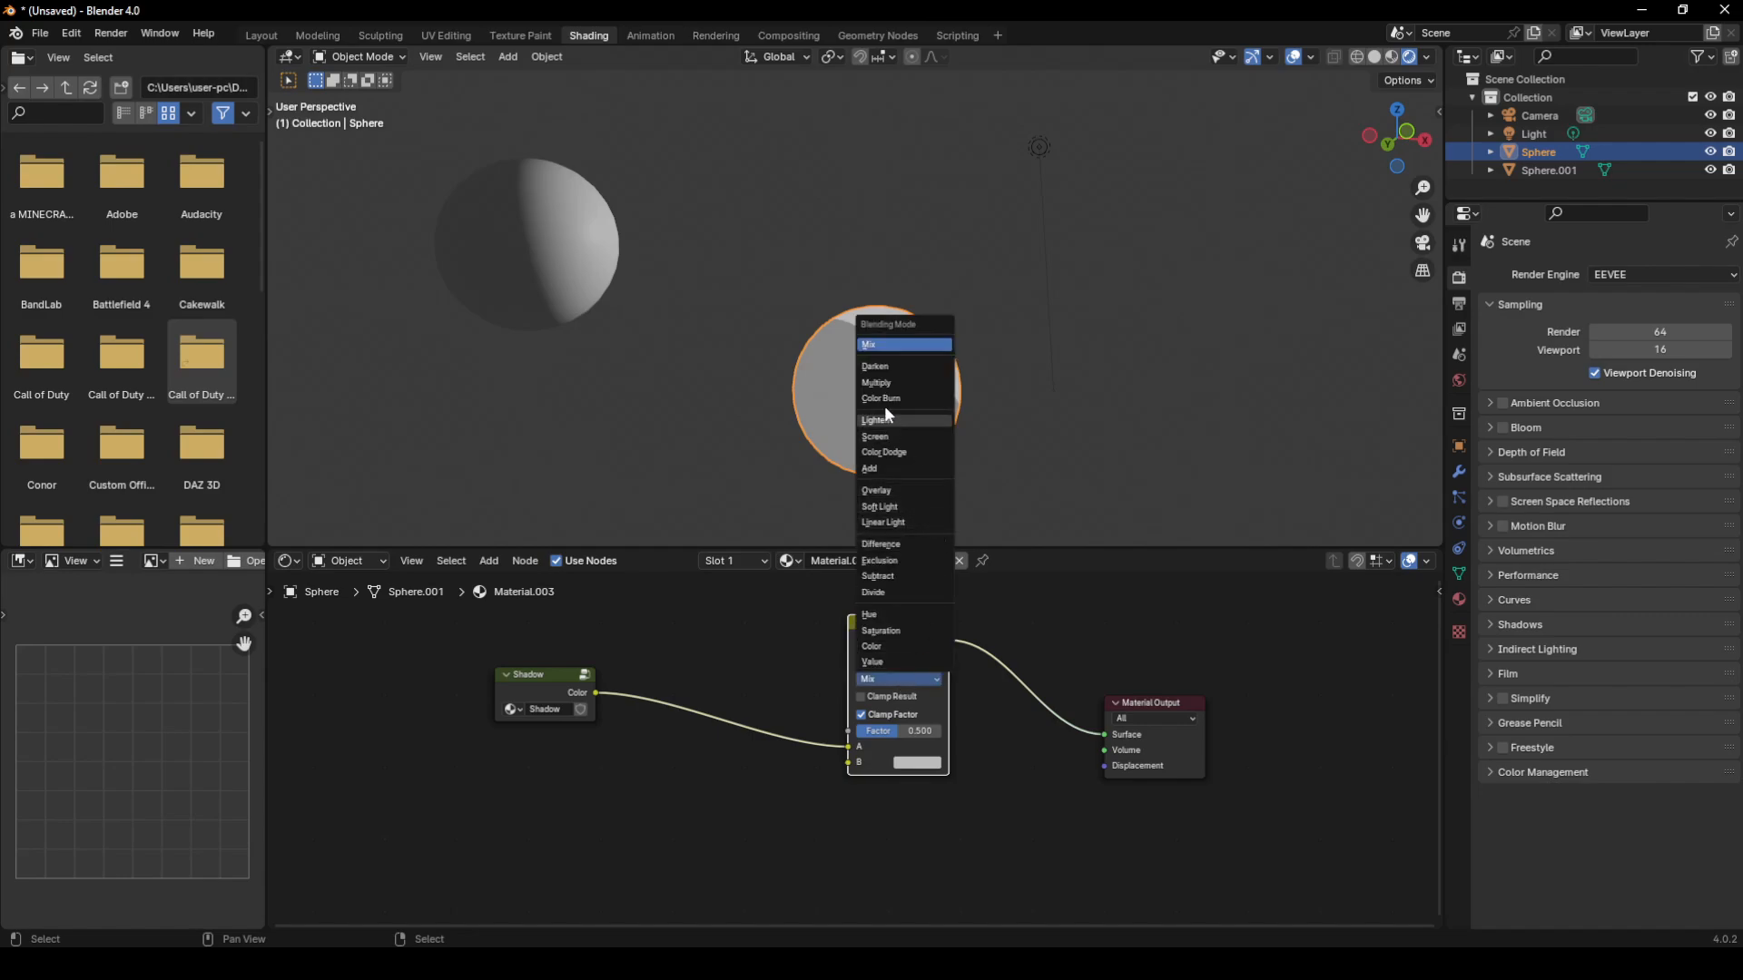
{"action": "left_click", "coordinate": [877, 382]}
{"action": "scroll", "coordinate": [911, 770], "scroll_direction": "up", "scroll_amount": 1}
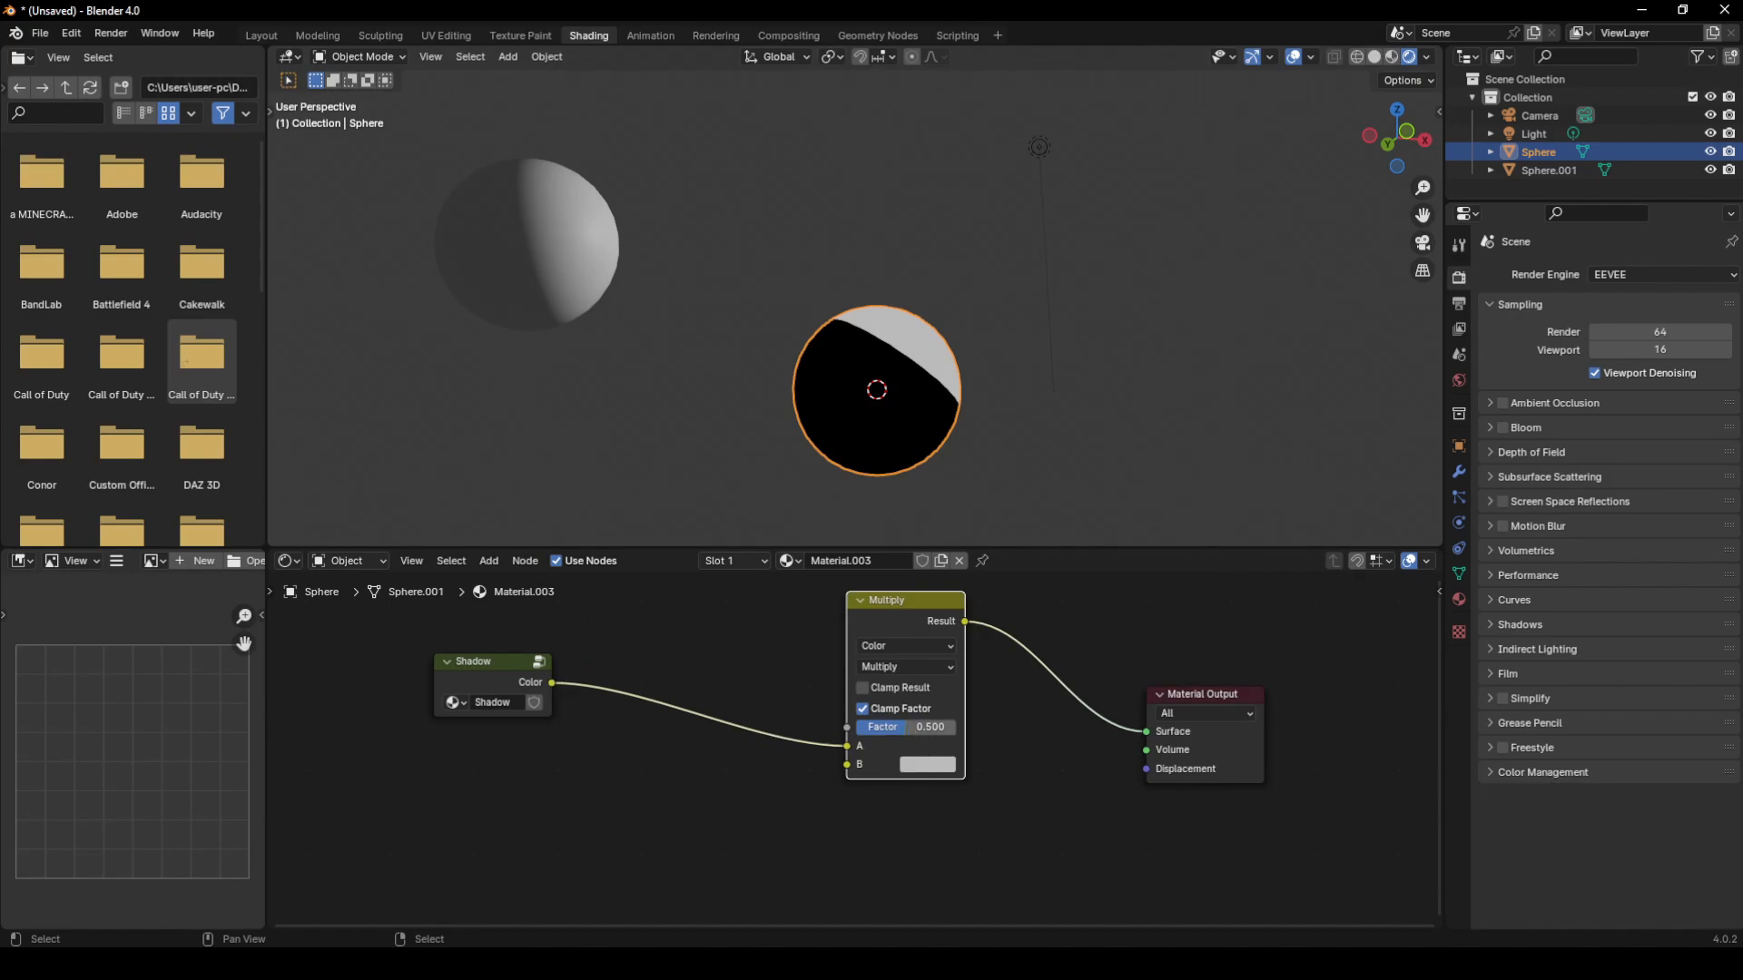
{"action": "left_click_drag", "start_coordinate": [908, 727], "coordinate": [957, 730]}
{"action": "scroll", "coordinate": [765, 837], "scroll_direction": "down", "scroll_amount": 1}
{"action": "middle_click_drag", "start_coordinate": [769, 772], "coordinate": [759, 707]}
{"action": "middle_click_drag", "start_coordinate": [804, 388], "coordinate": [743, 403]}
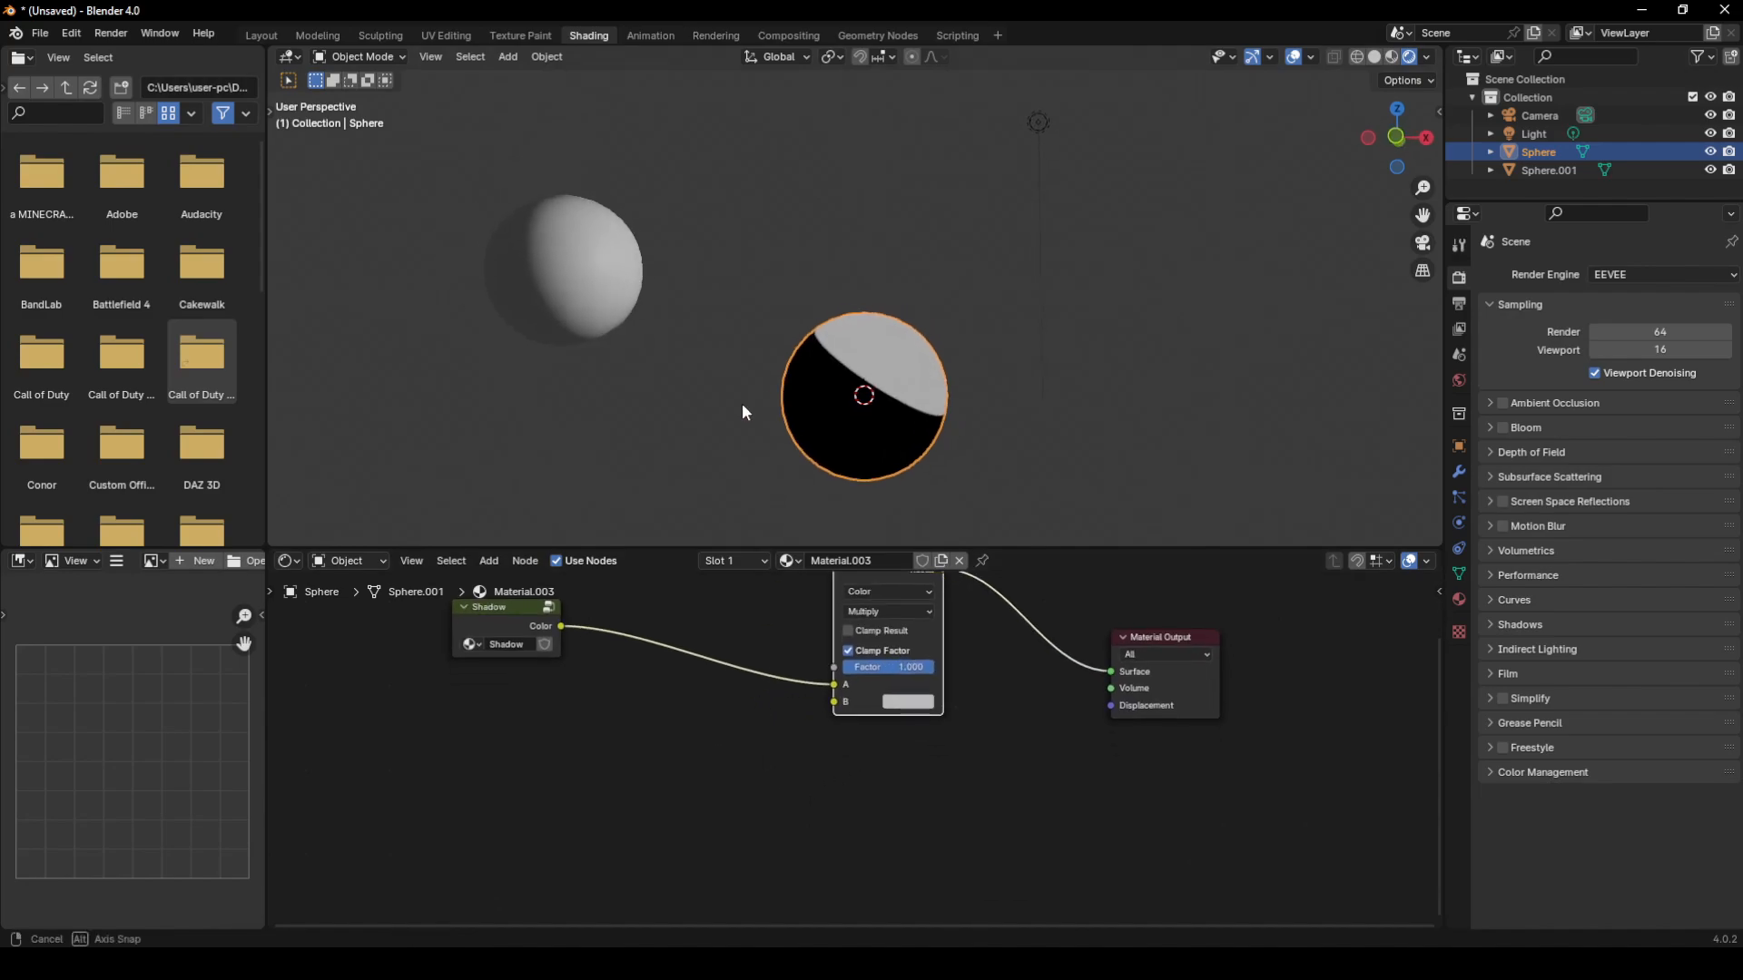
- Inside the Shadow group, brighten the Color Ramp's black stop to a value of about 0.106, and return to the material tree
{"action": "scroll", "coordinate": [722, 431], "scroll_direction": "up", "scroll_amount": 4}
{"action": "middle_click_drag", "start_coordinate": [913, 781], "coordinate": [981, 805]}
{"action": "left_click", "coordinate": [568, 657]}
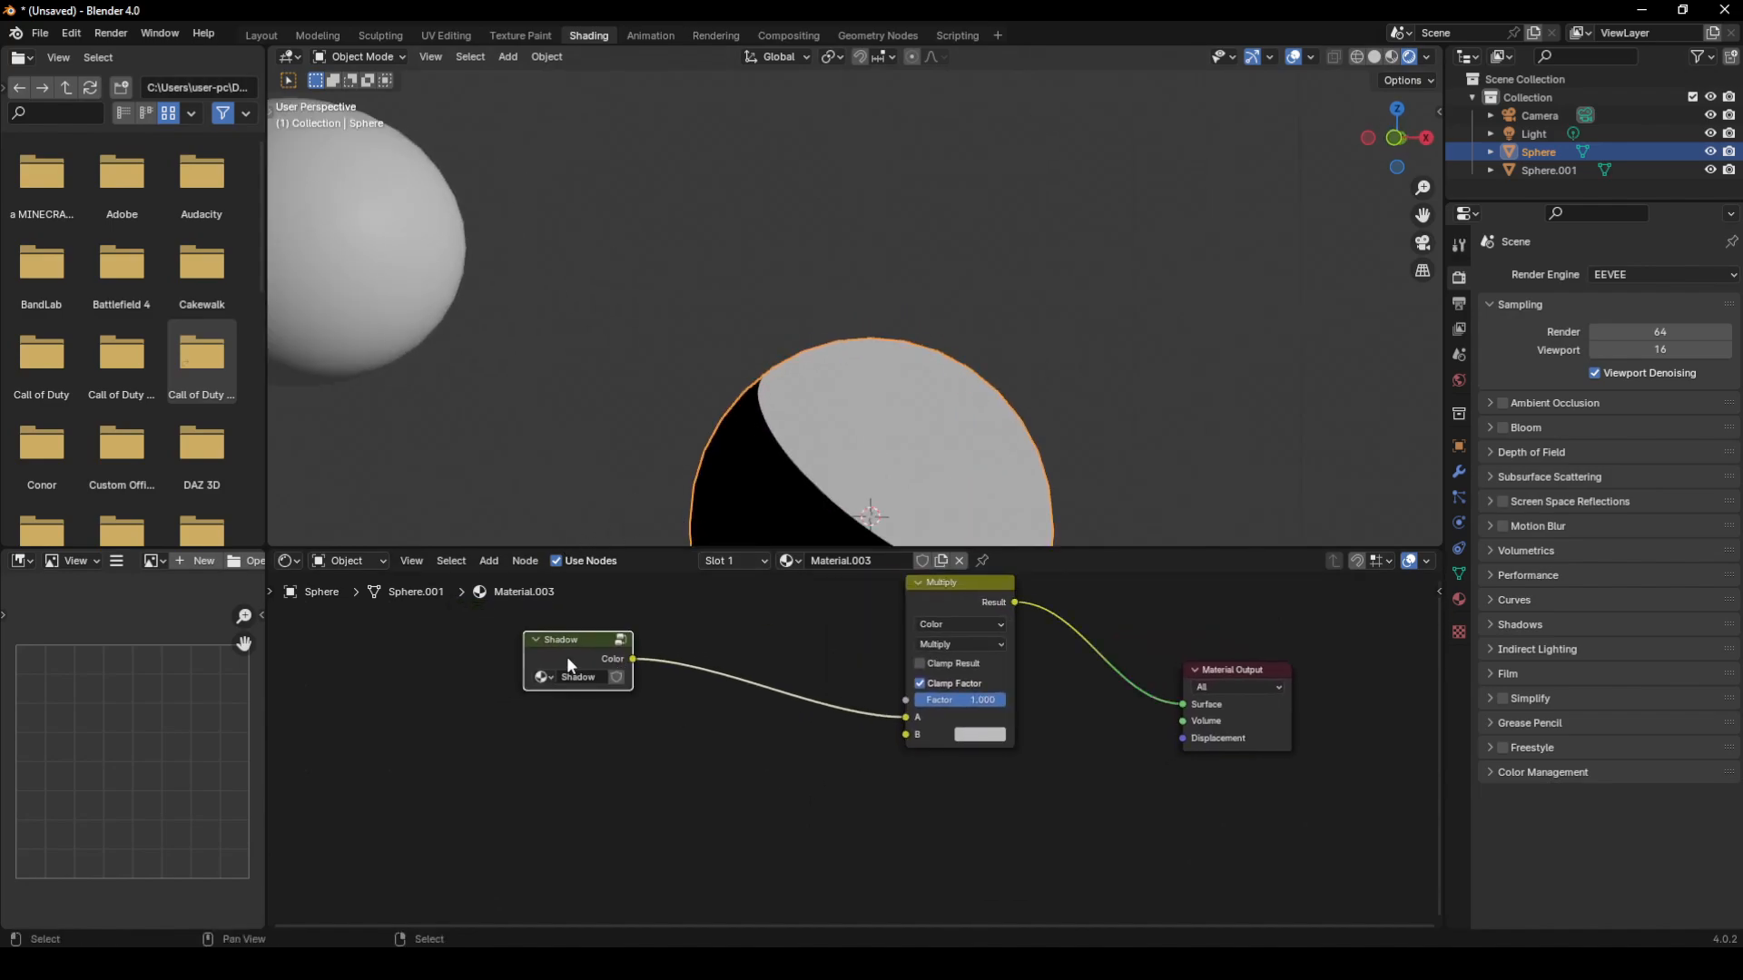
{"action": "key", "text": "Tab"}
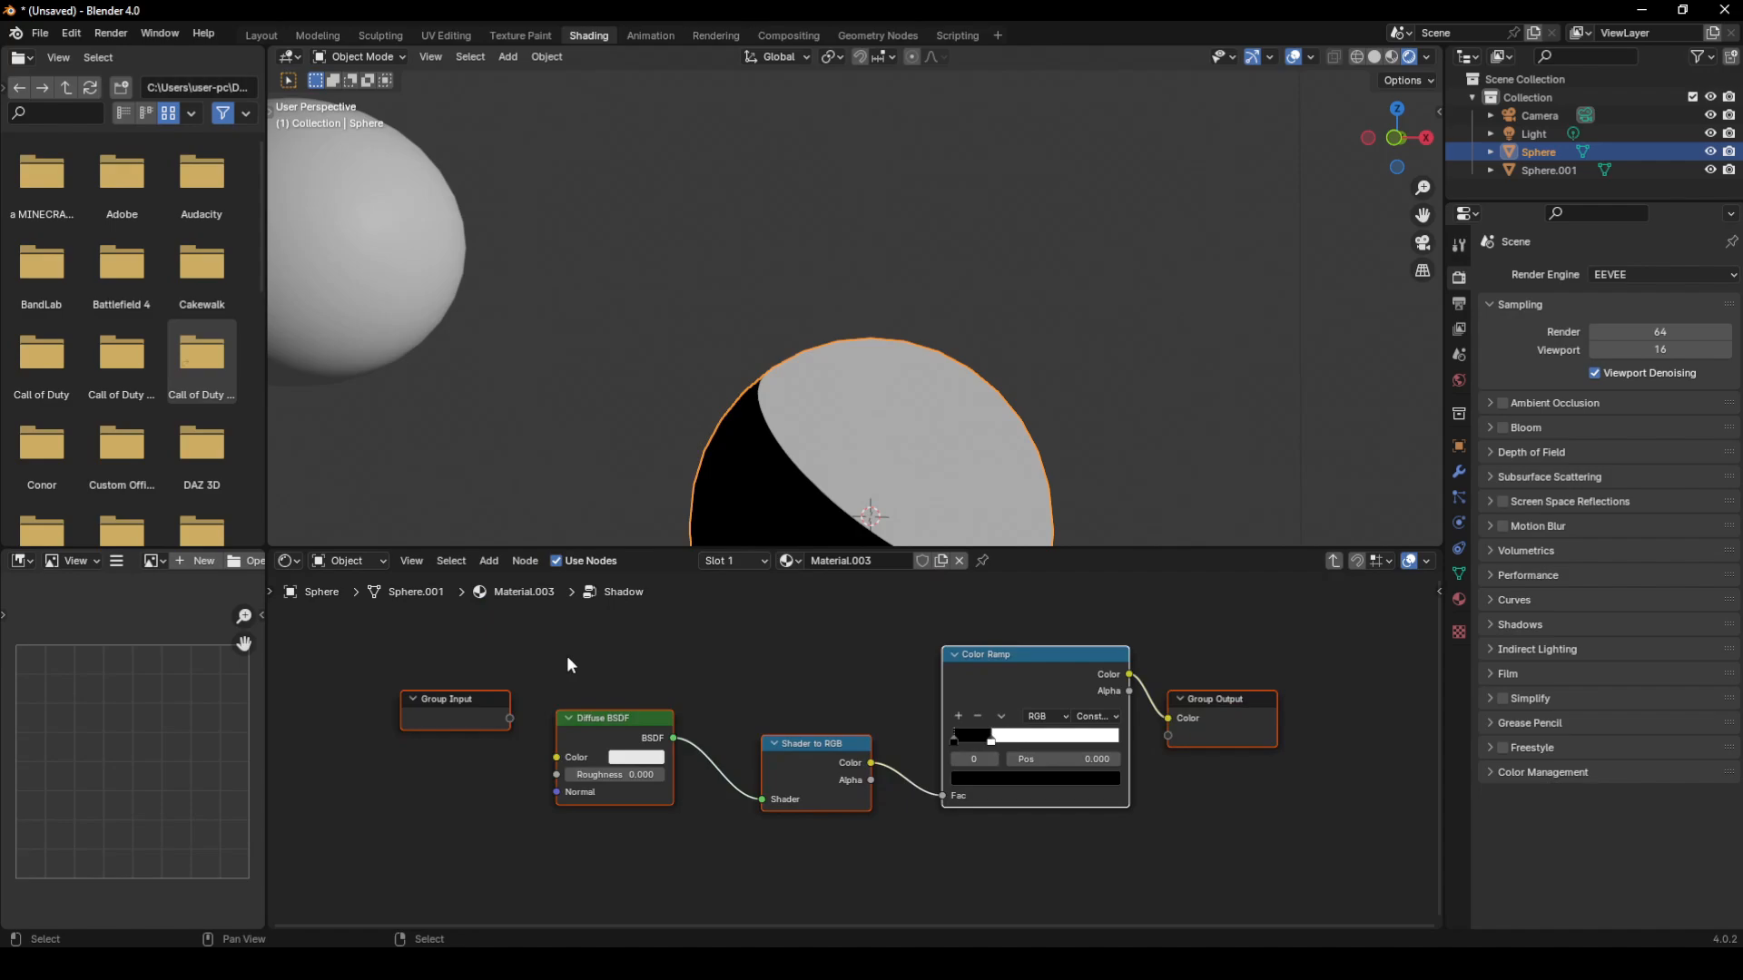
{"action": "left_click", "coordinate": [971, 779]}
{"action": "left_click_drag", "start_coordinate": [1107, 609], "coordinate": [1107, 628]}
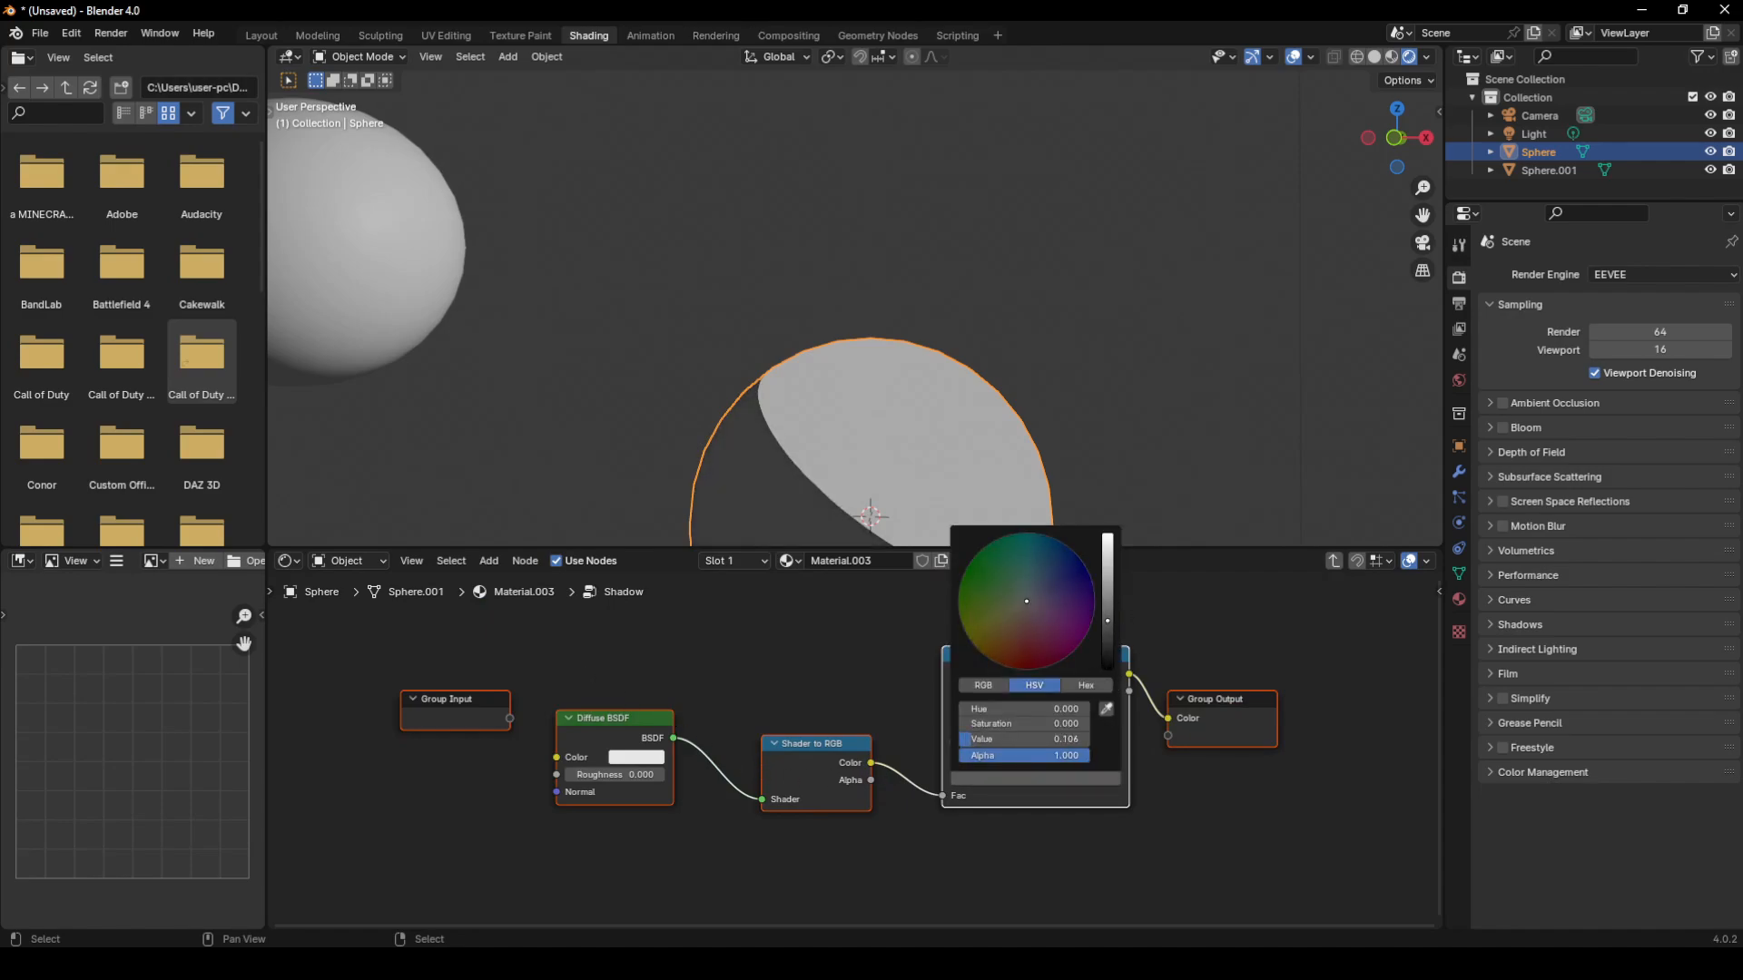
{"action": "middle_click_drag", "start_coordinate": [629, 437], "coordinate": [743, 383]}
{"action": "key", "text": "Tab"}
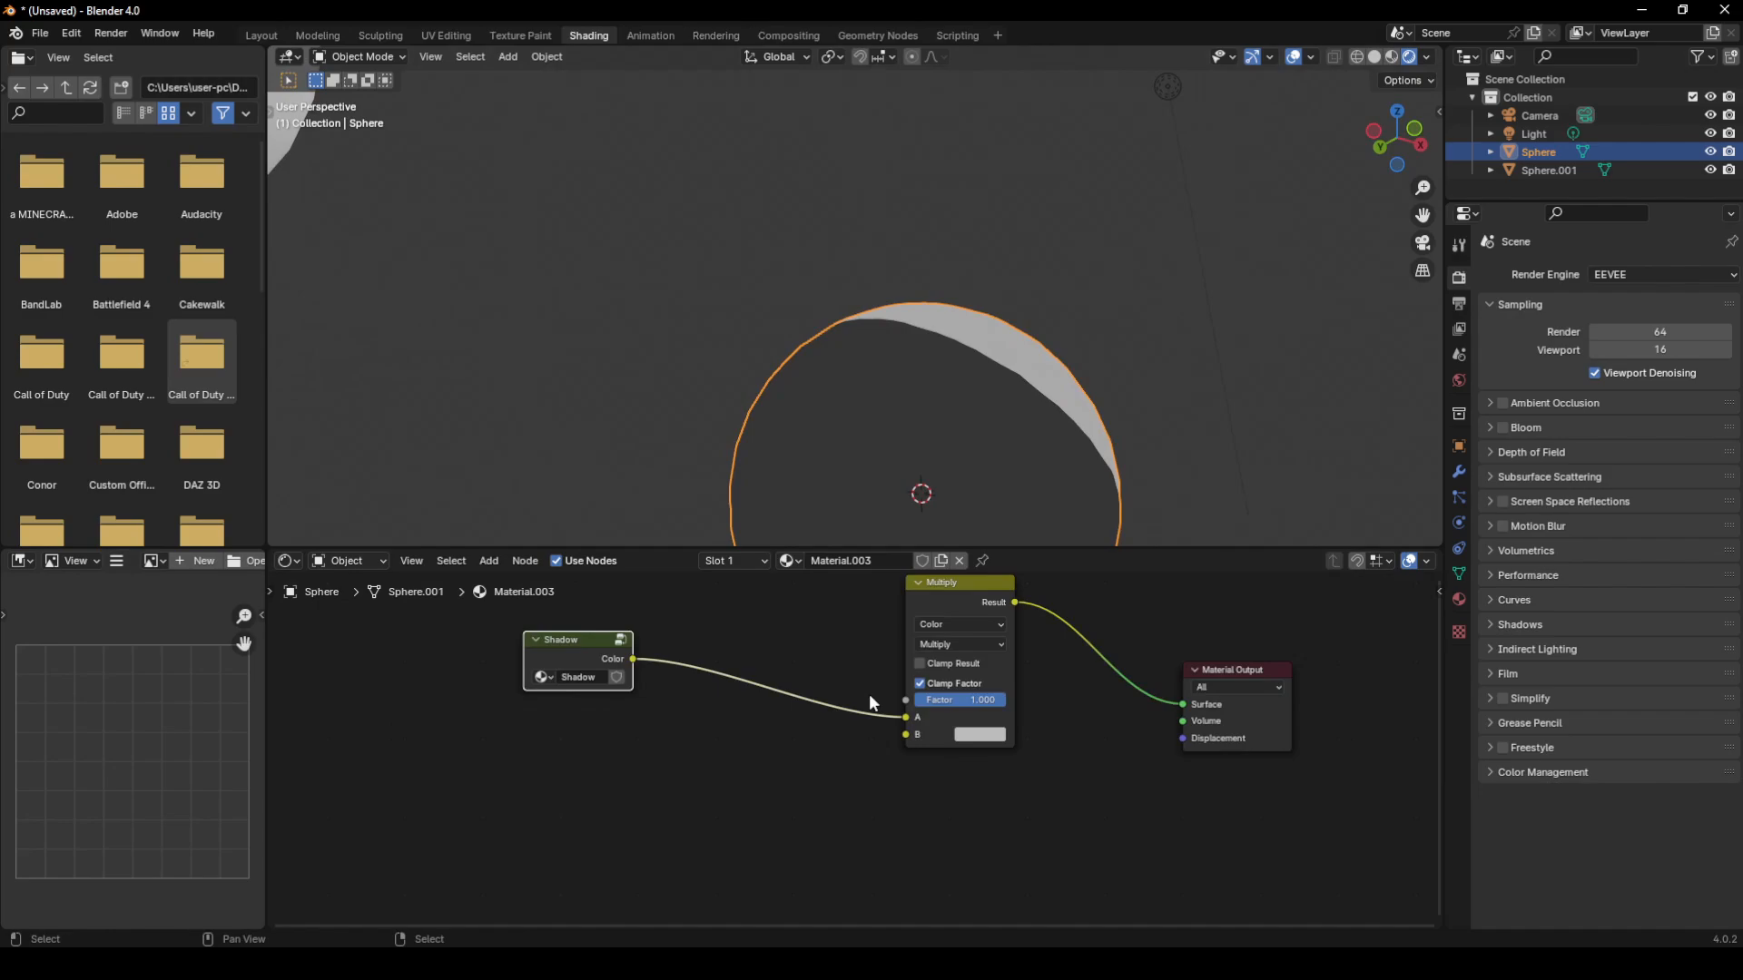
- Try changing the Multiply node's B color
{"action": "left_click", "coordinate": [976, 735]}
{"action": "left_click", "coordinate": [978, 735]}
{"action": "mouse_move", "coordinate": [1004, 556]}
{"action": "left_mouse_down"}
{"action": "mouse_move", "coordinate": [997, 513]}
{"action": "mouse_move", "coordinate": [1089, 545]}
{"action": "mouse_move", "coordinate": [1035, 561]}
{"action": "mouse_move", "coordinate": [1041, 617]}
{"action": "mouse_move", "coordinate": [1024, 625]}
{"action": "mouse_move", "coordinate": [1015, 548]}
{"action": "left_mouse_up"}
- Add an Image Texture node below the Shadow group and connect its Color output to the Multiply node's B input
{"action": "middle_click_drag", "start_coordinate": [668, 837], "coordinate": [844, 768]}
{"action": "key", "text": "shift+a"}
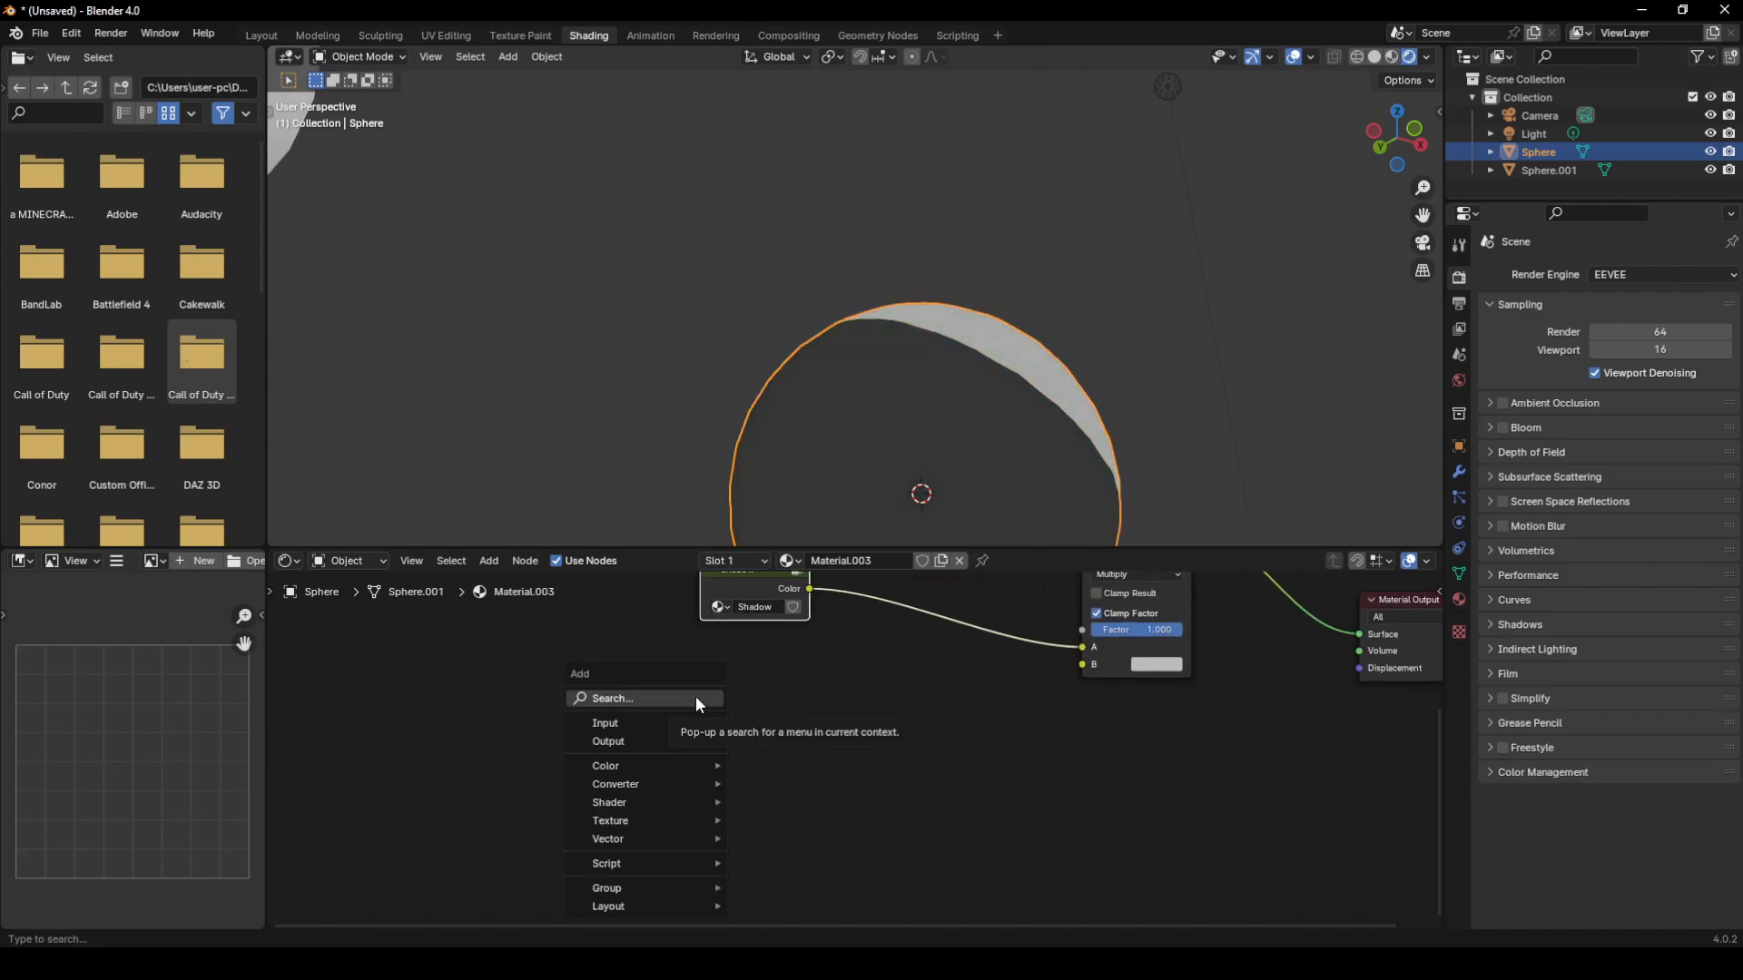
{"action": "left_click", "coordinate": [697, 699]}
{"action": "type", "text": "image"}
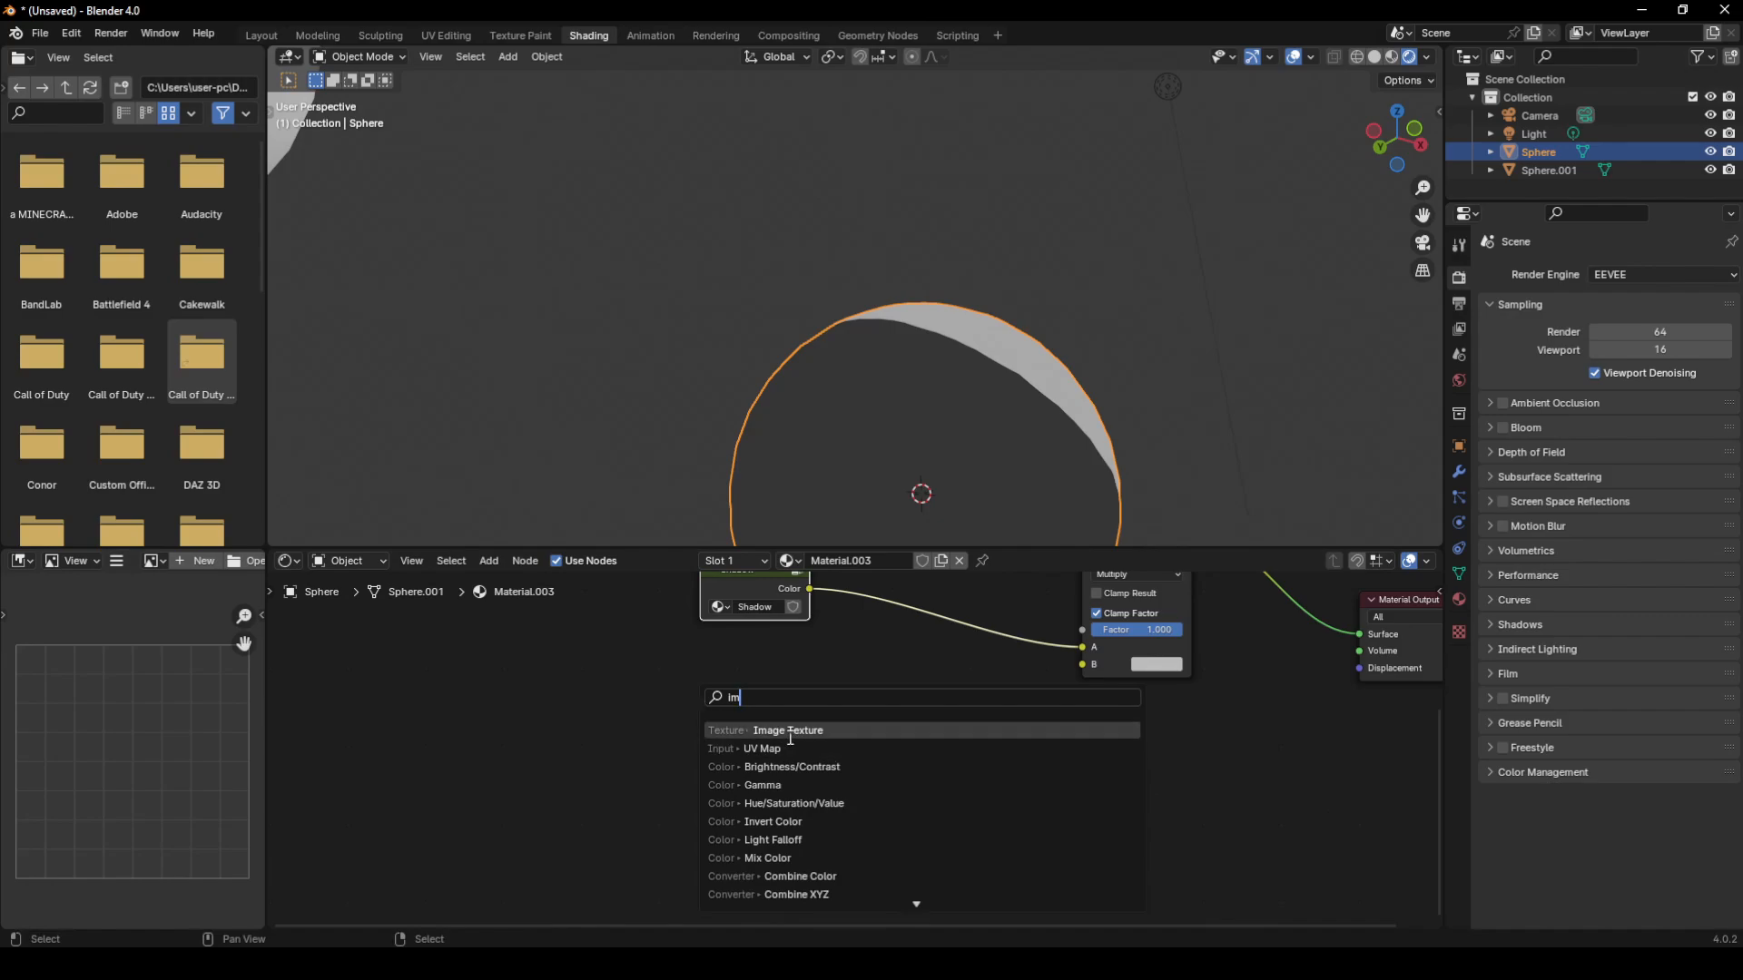
{"action": "key", "text": "Return"}
{"action": "left_click_drag", "start_coordinate": [872, 773], "coordinate": [1083, 665]}
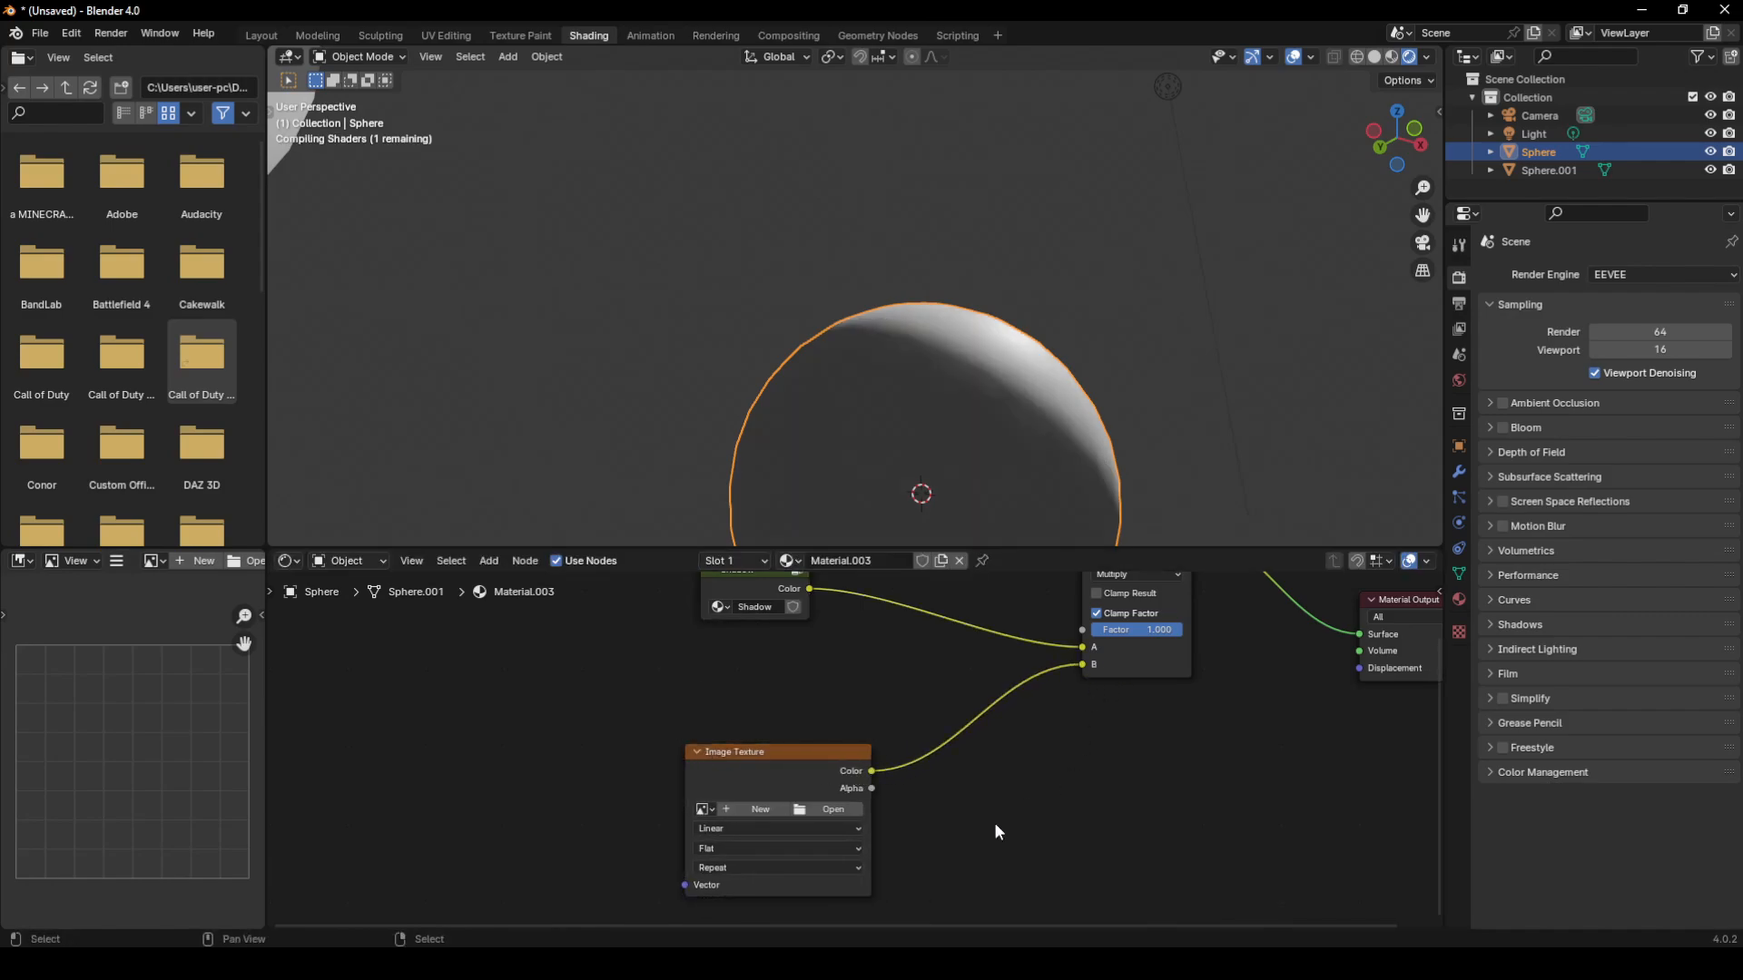
- Load the image file Sweater.png into the Image Texture node and view the textured sphere
{"action": "left_click", "coordinate": [833, 807]}
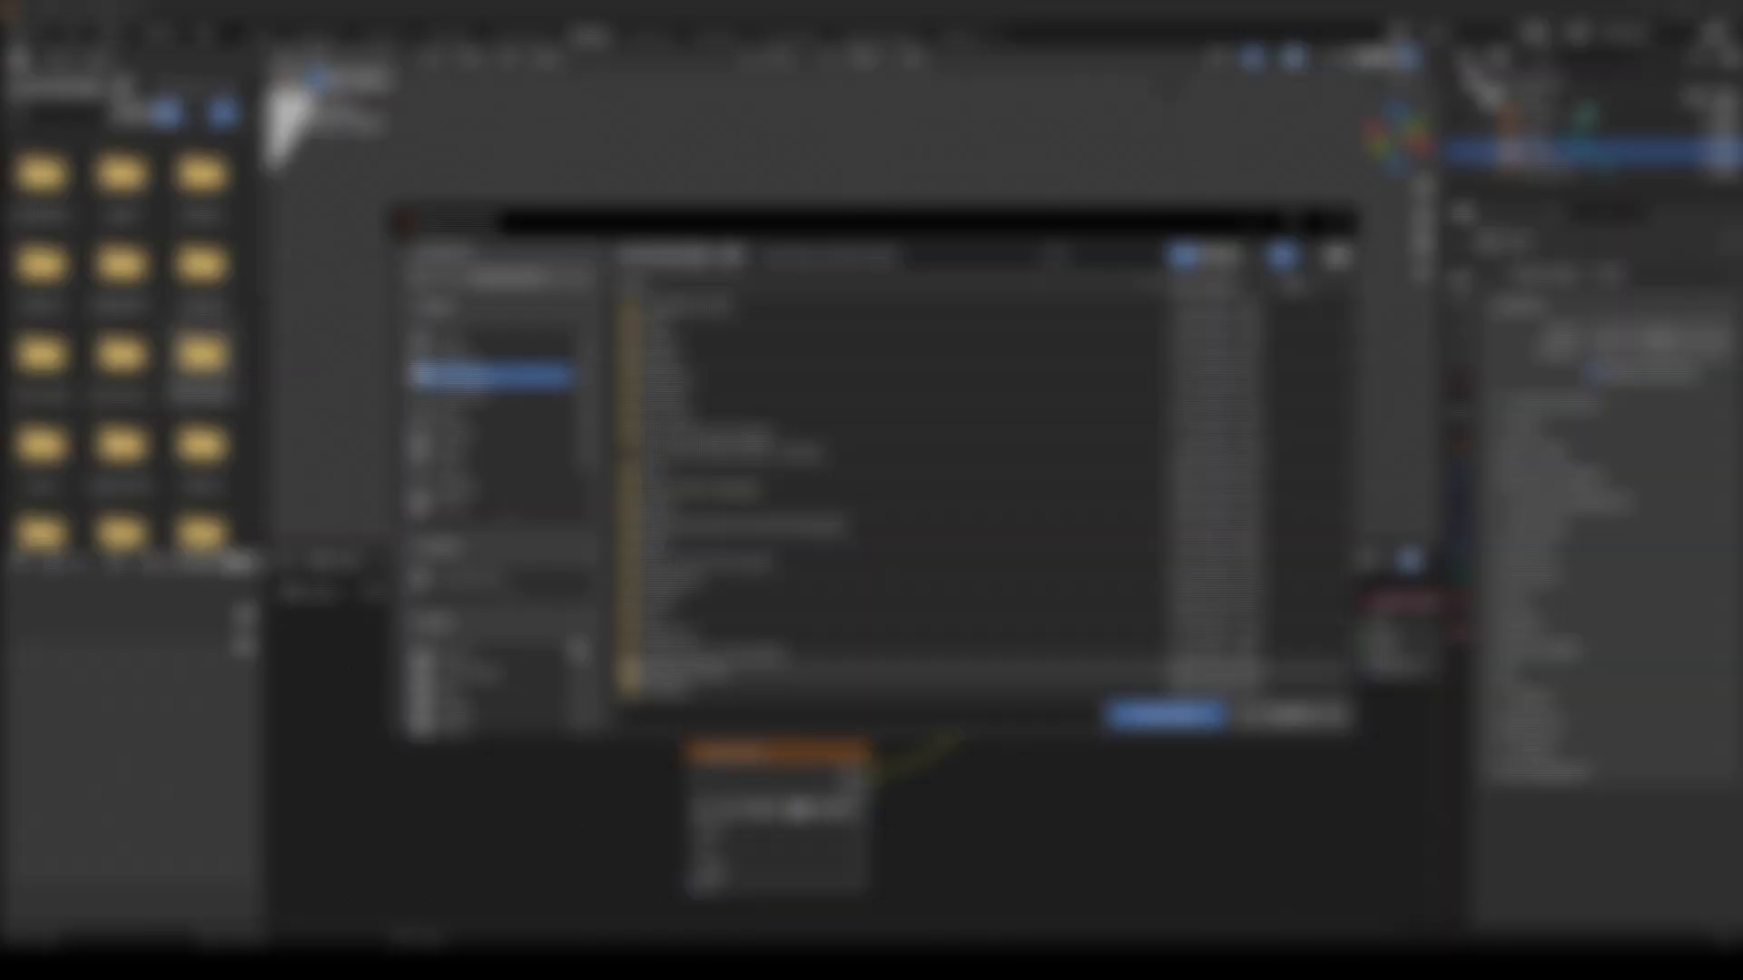
{"action": "left_click", "coordinate": [465, 660]}
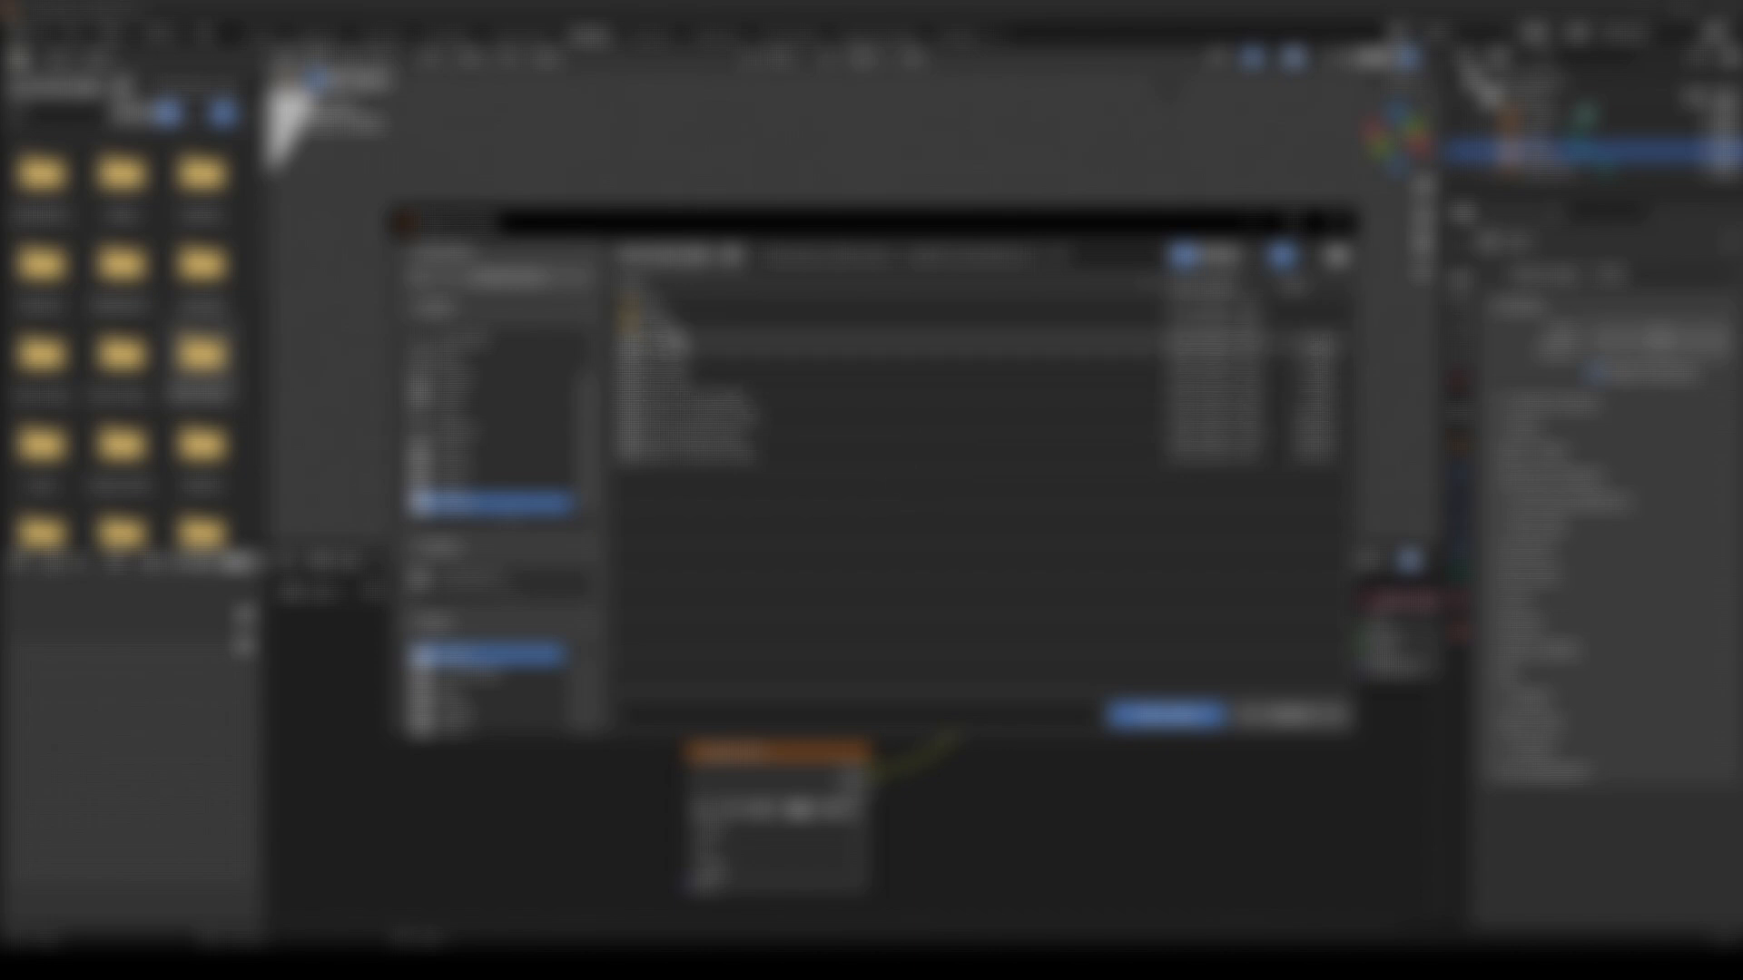
{"action": "double_click", "coordinate": [682, 324]}
{"action": "double_click", "coordinate": [683, 307]}
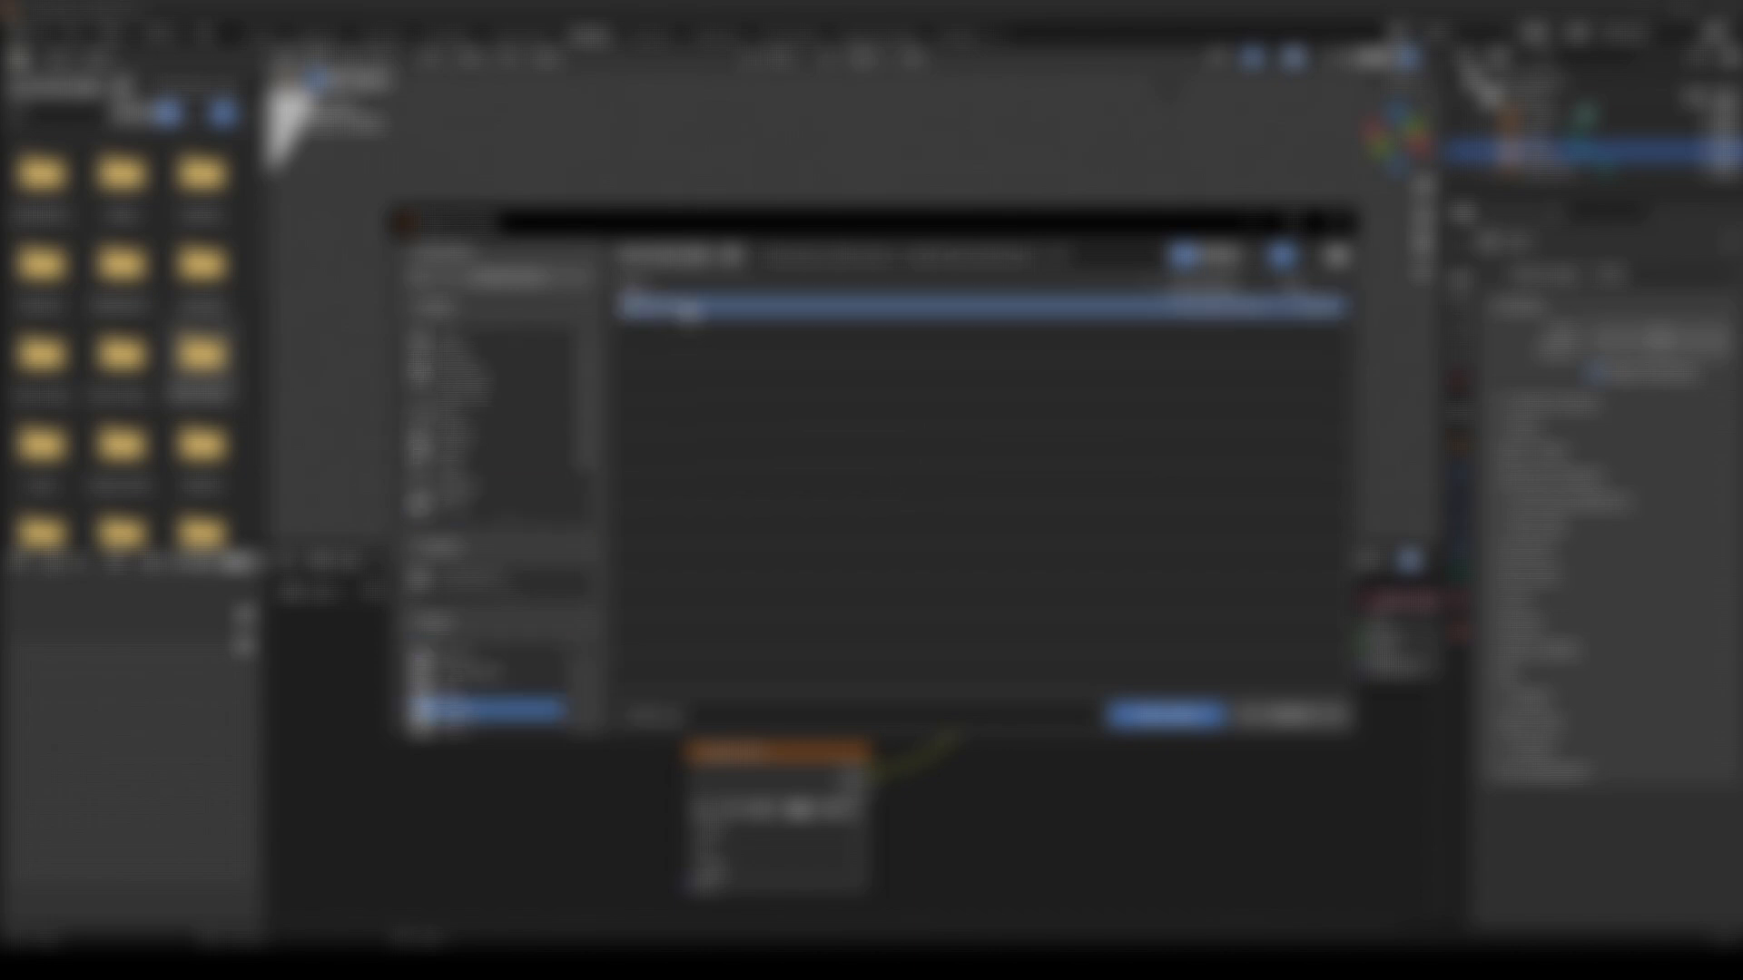
{"action": "middle_click_drag", "start_coordinate": [836, 374], "coordinate": [901, 419]}
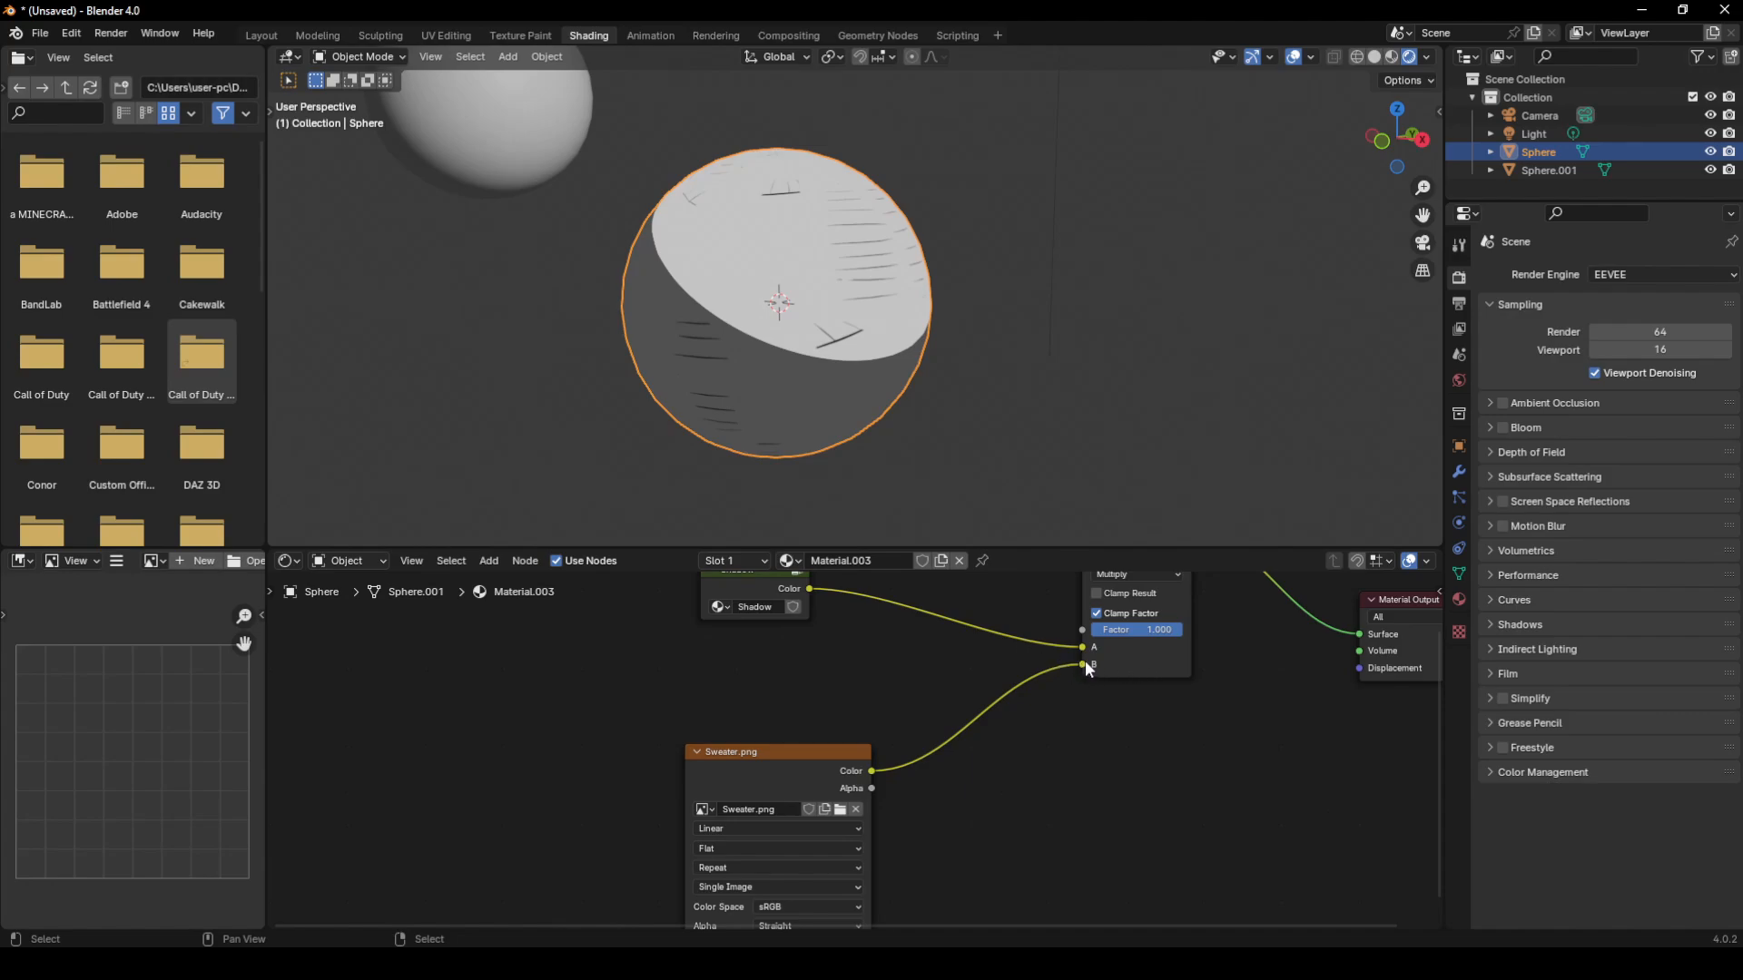
- Disconnect the Sweater.png texture from the Multiply node's B input
{"action": "left_click_drag", "start_coordinate": [1084, 664], "coordinate": [1011, 666]}
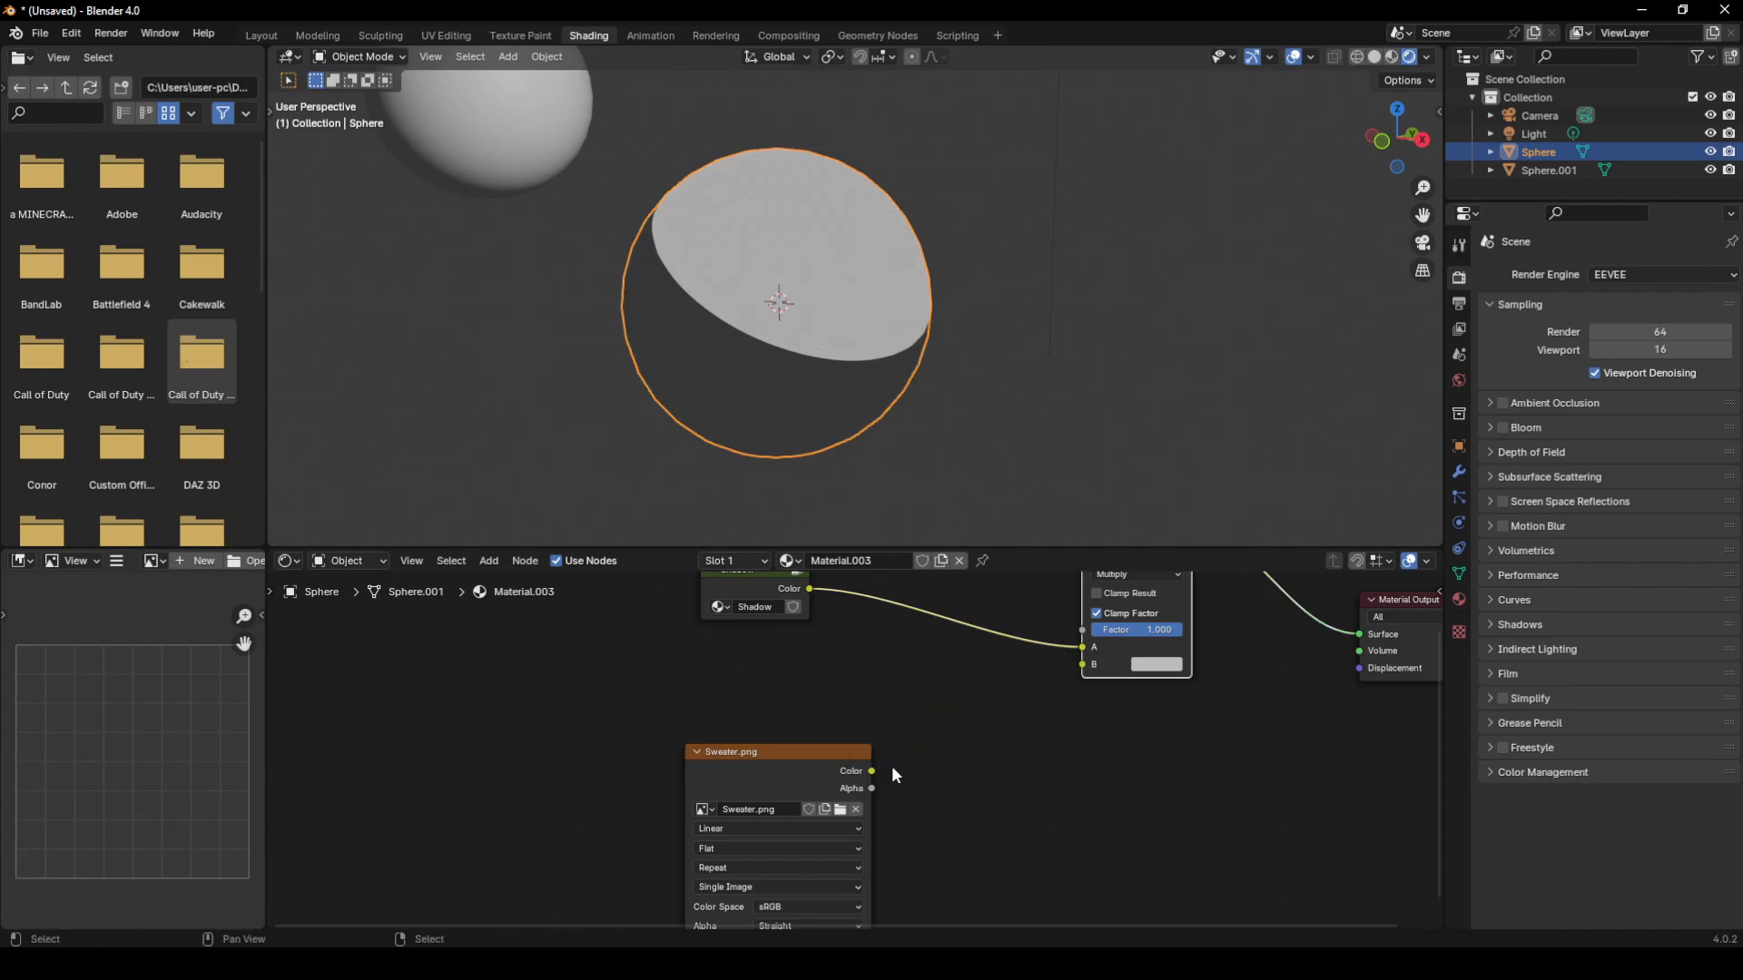
{"action": "middle_click_drag", "start_coordinate": [726, 345], "coordinate": [815, 362]}
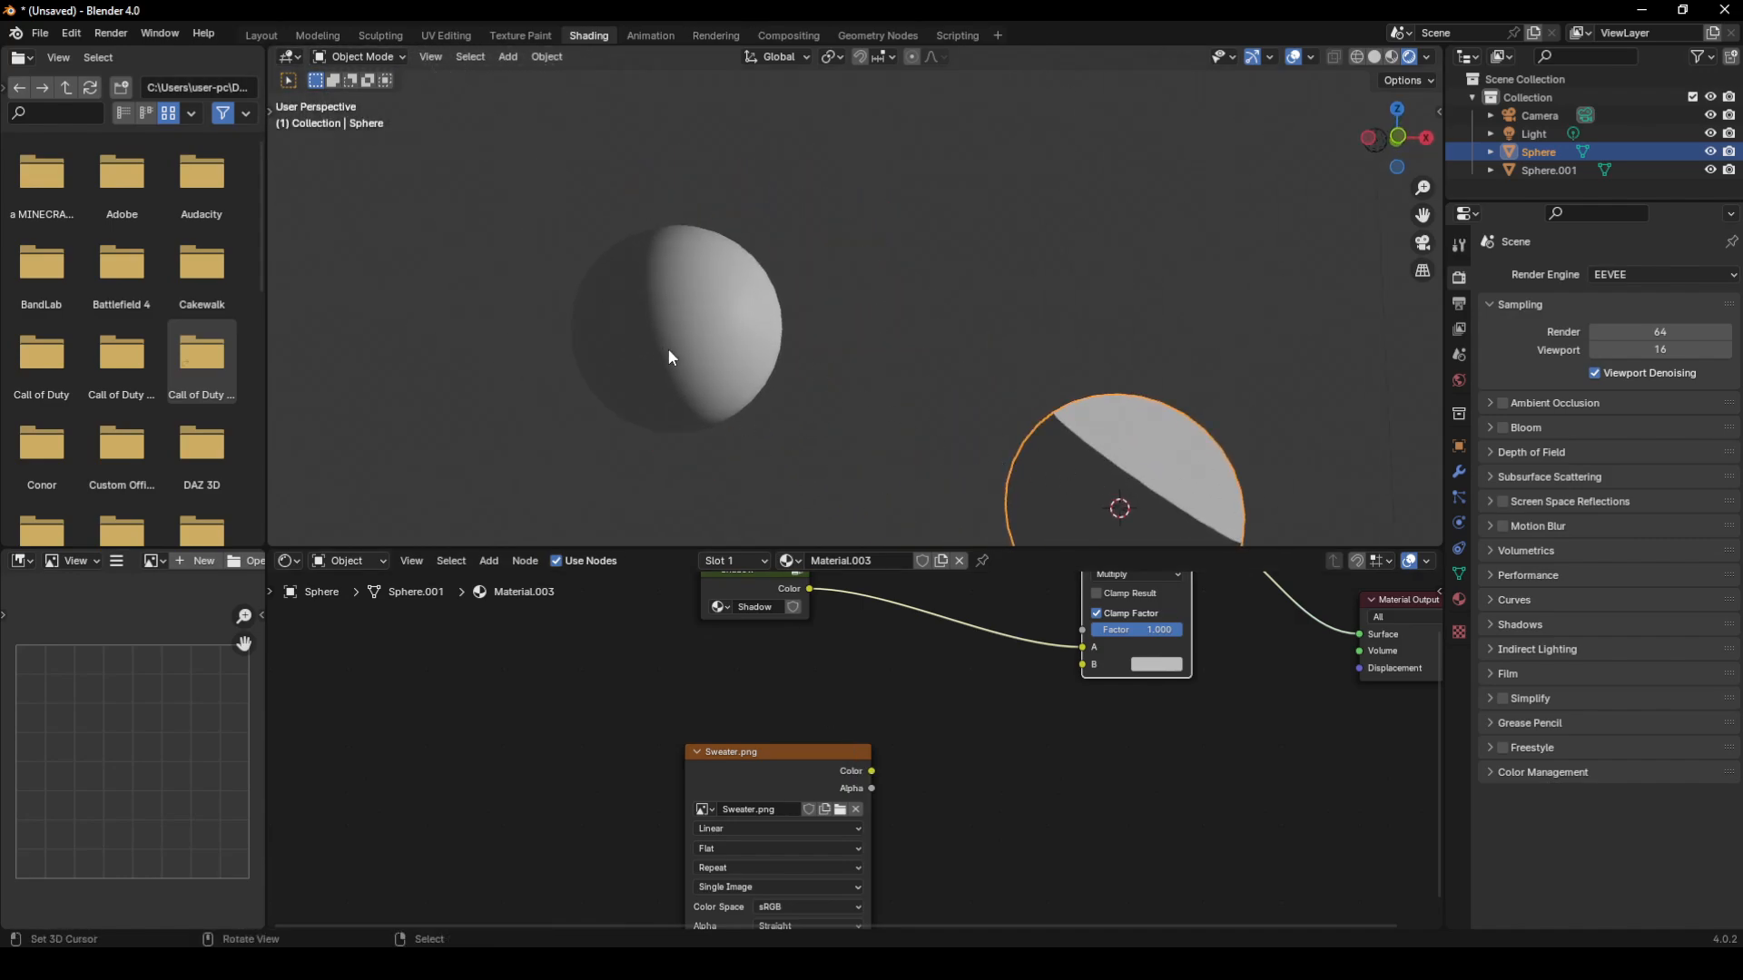
{"action": "scroll", "coordinate": [782, 661], "scroll_direction": "up", "scroll_amount": 2, "text": "shift"}
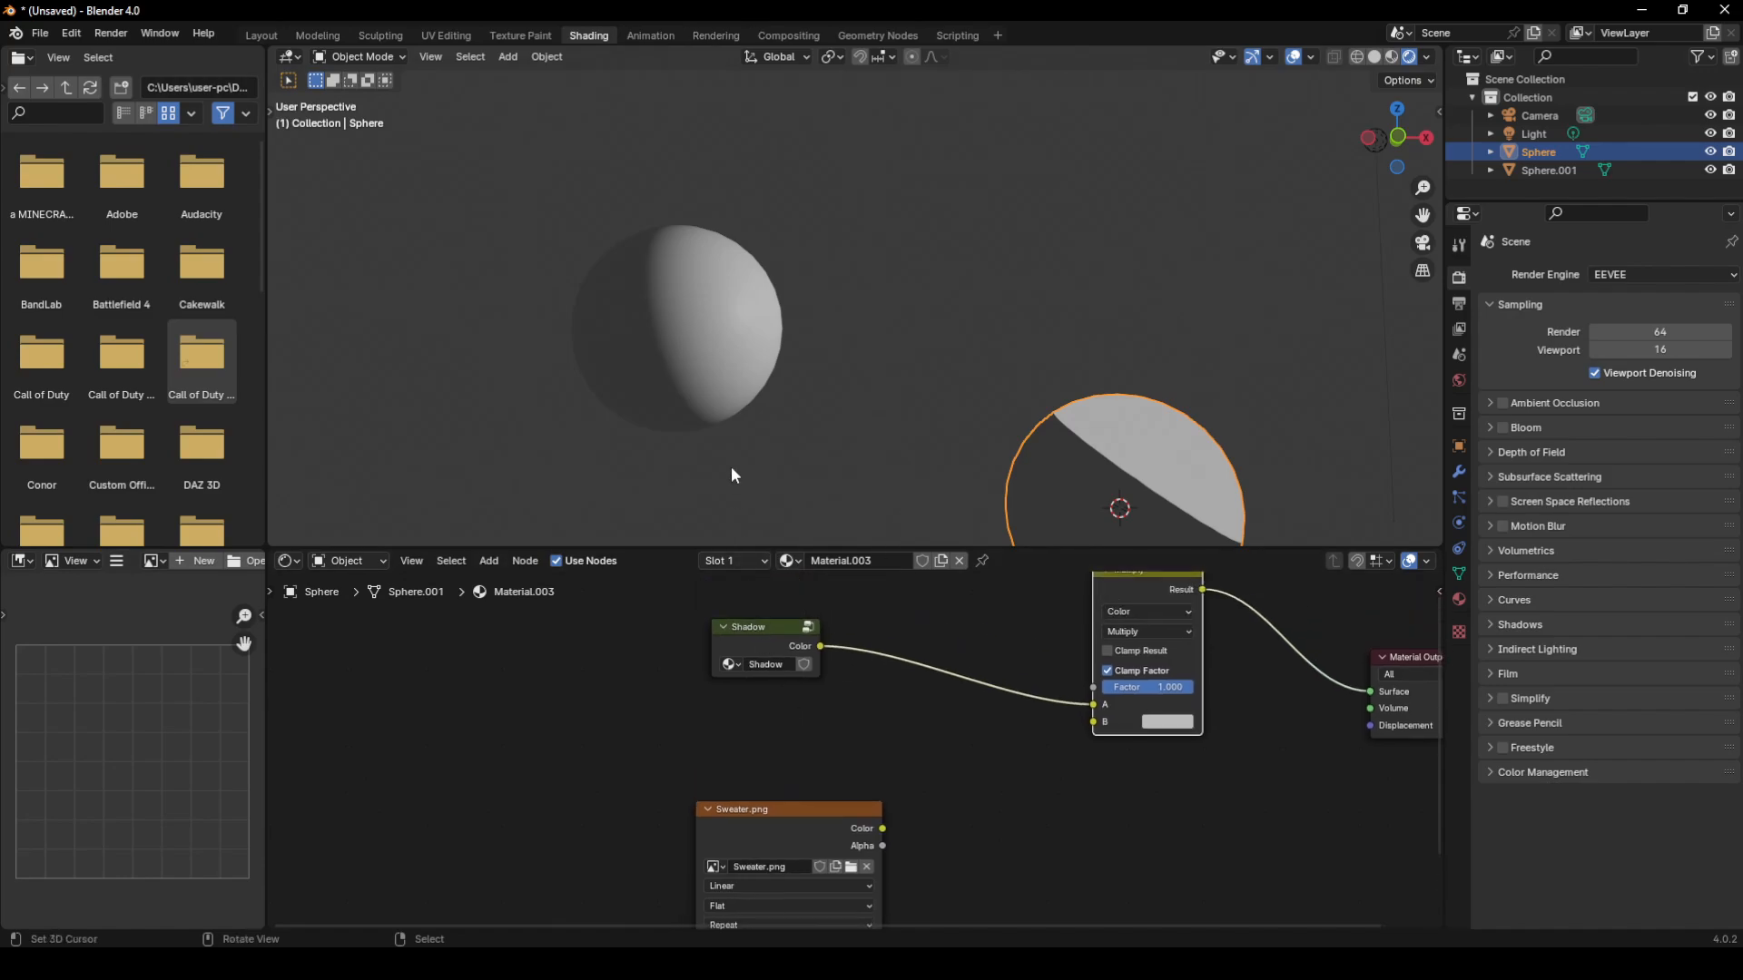
- Create a new material on the second, smooth-shaded sphere
{"action": "left_click", "coordinate": [715, 342]}
{"action": "left_click", "coordinate": [895, 560]}
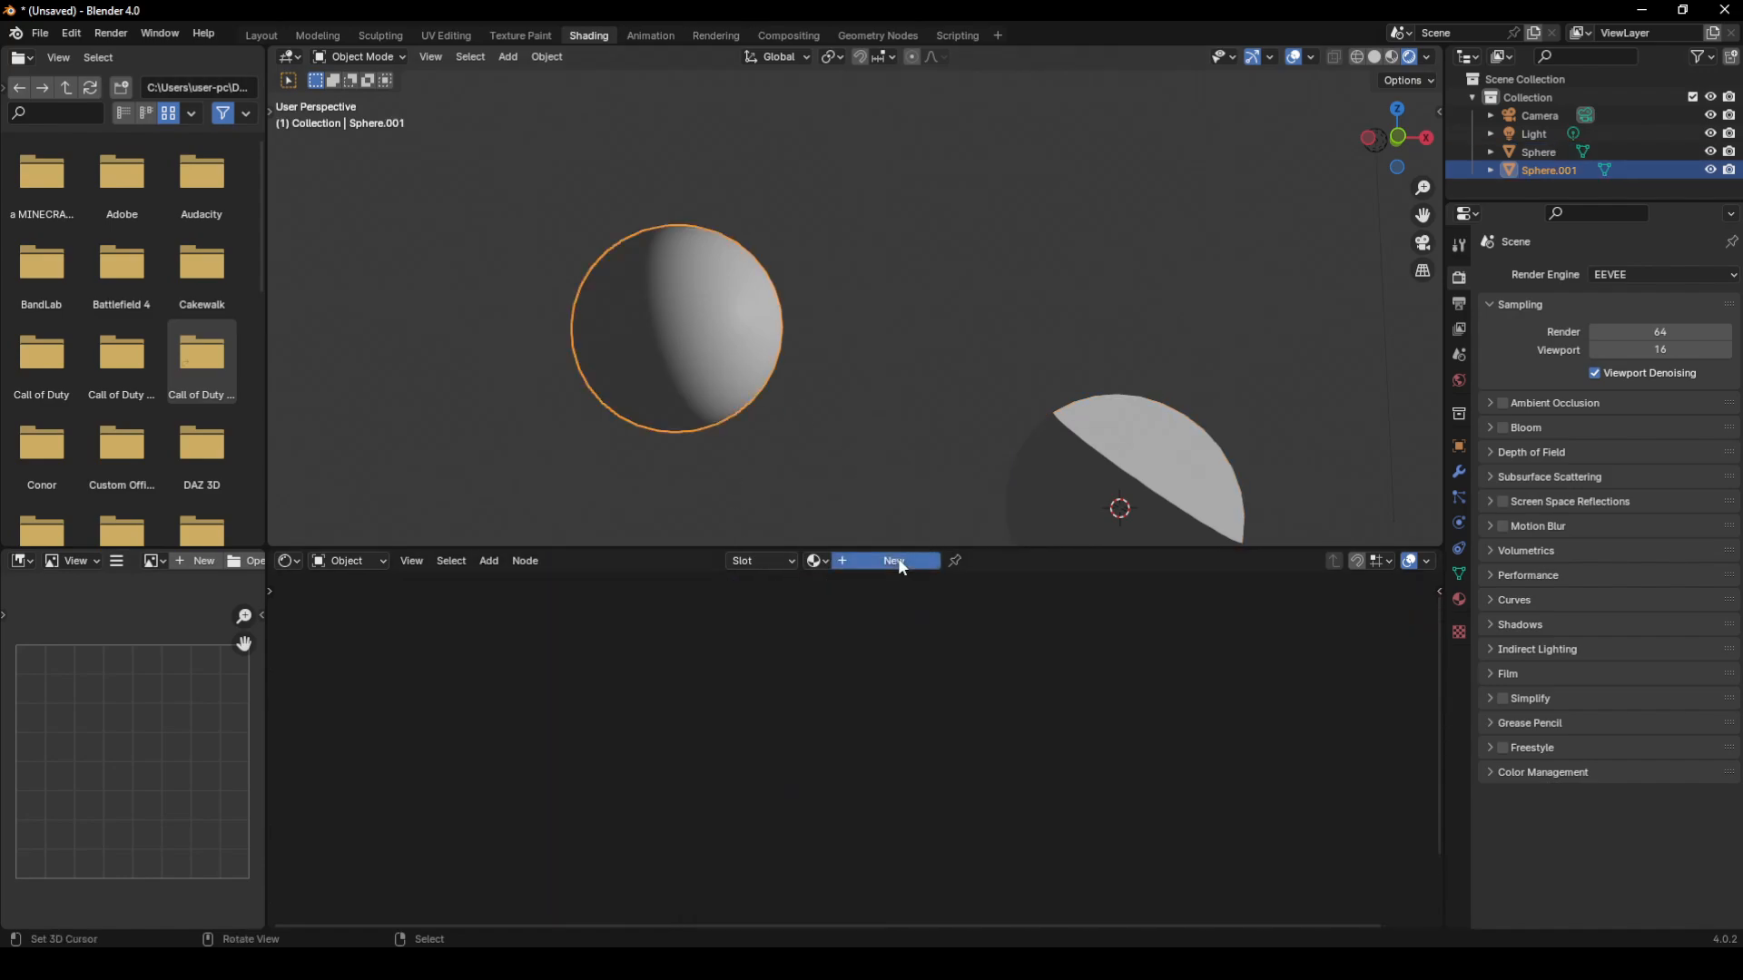
{"action": "scroll", "coordinate": [1142, 633], "scroll_direction": "down", "scroll_amount": 2}
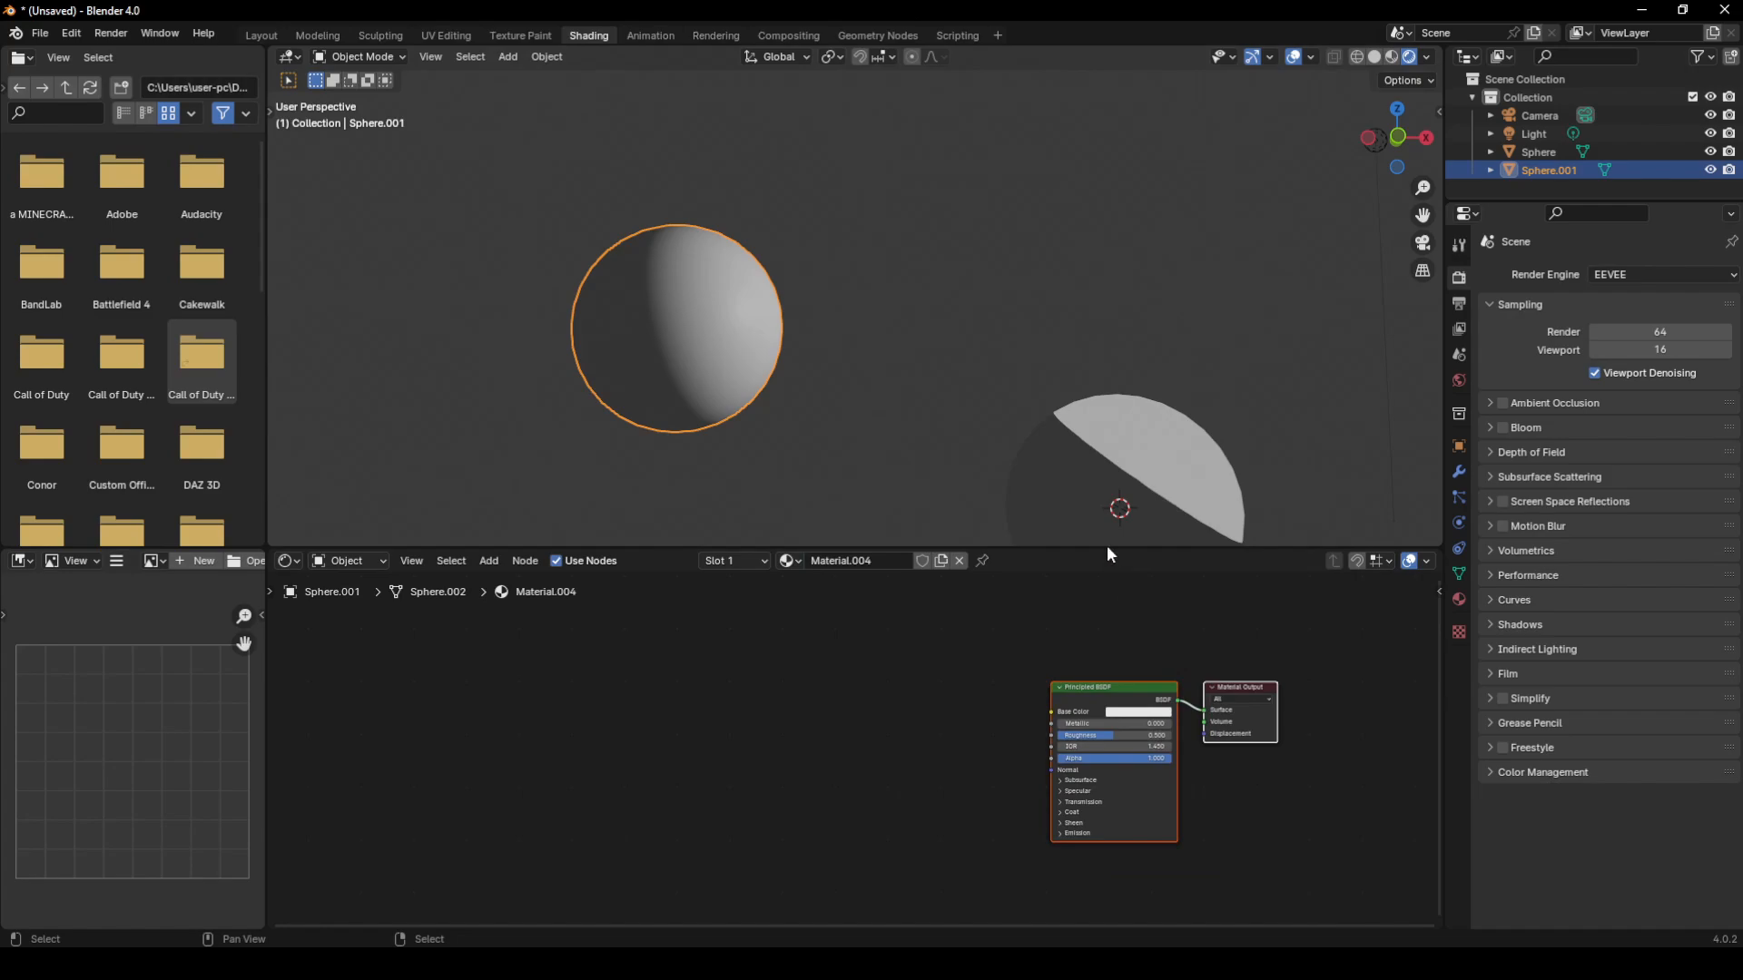
- Set the B color of the Multiply node in the cel-shaded sphere's material to red
{"action": "middle_click_drag", "start_coordinate": [1099, 494], "coordinate": [965, 300], "text": "shift"}
{"action": "left_click", "coordinate": [968, 302]}
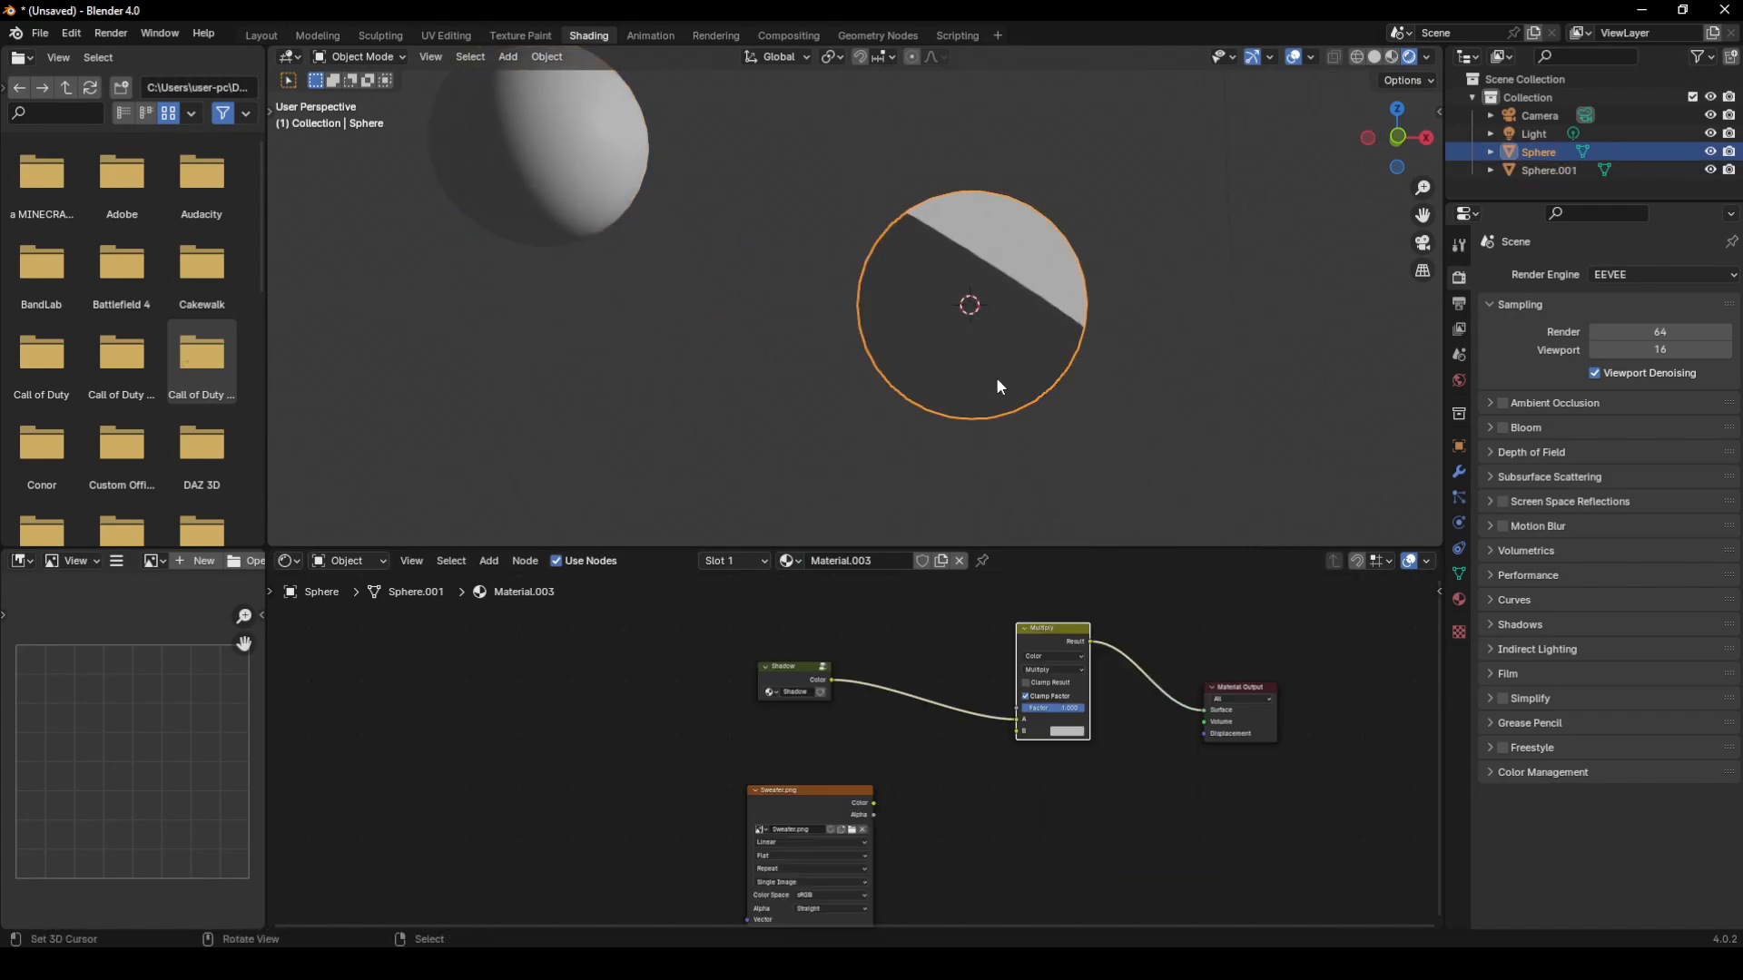
{"action": "left_click", "coordinate": [1064, 731]}
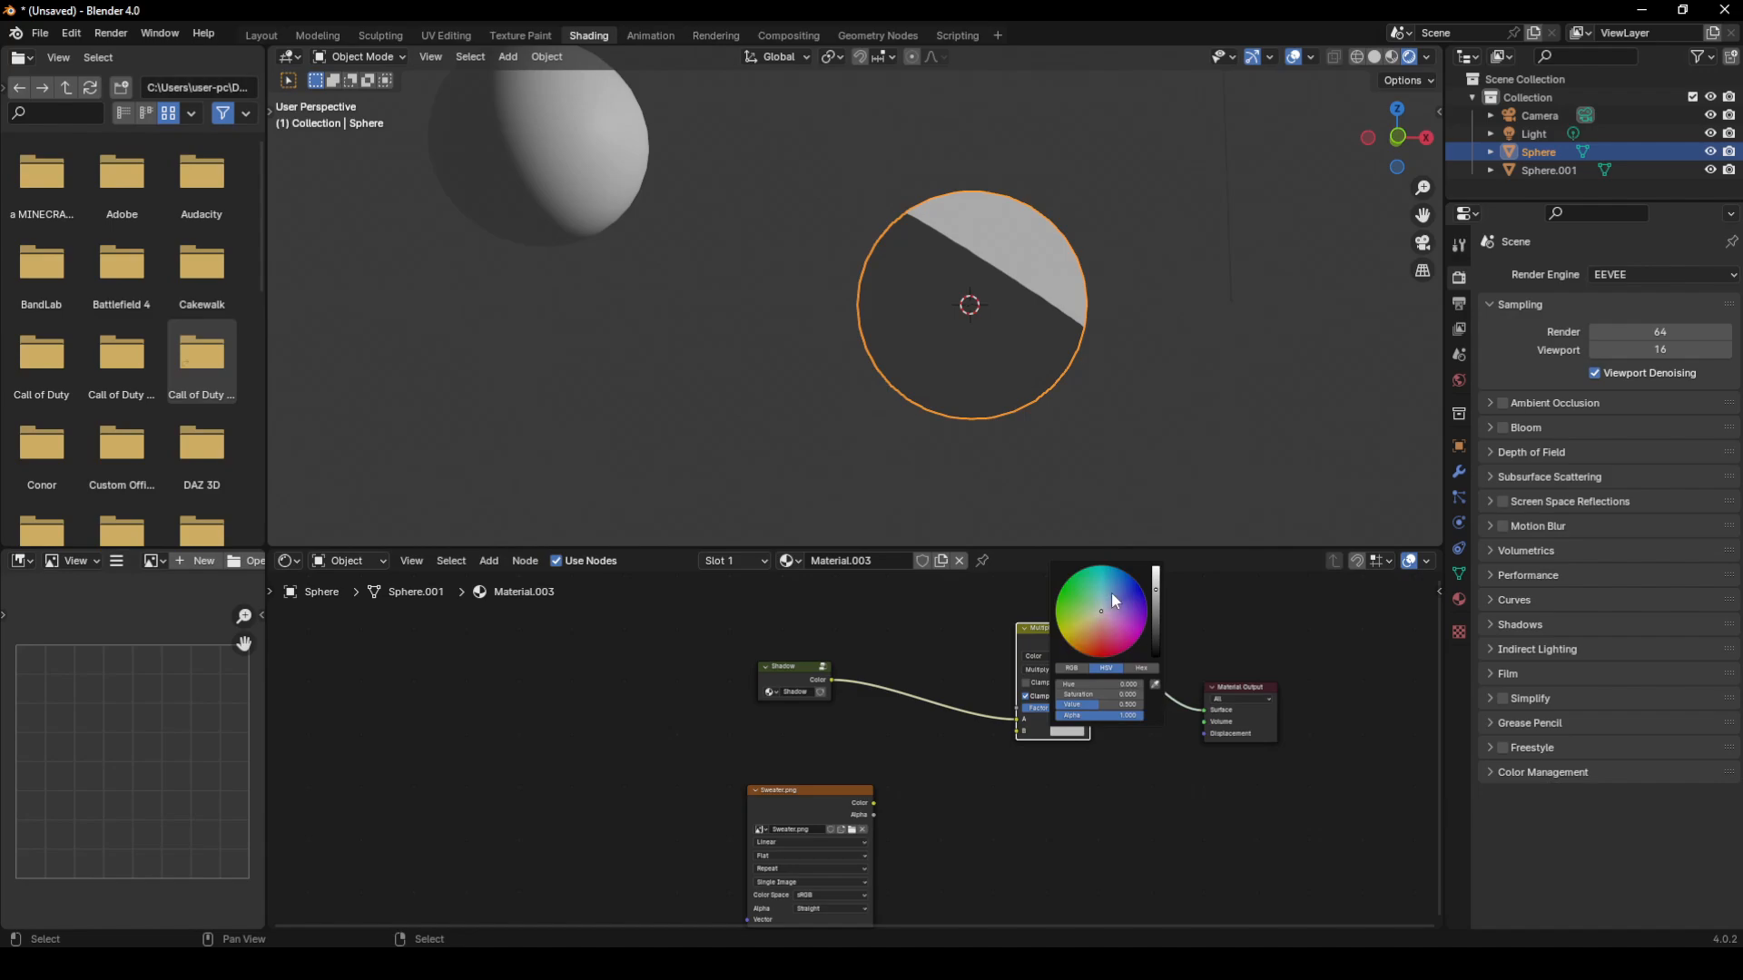
{"action": "left_click_drag", "start_coordinate": [1103, 641], "coordinate": [1096, 657]}
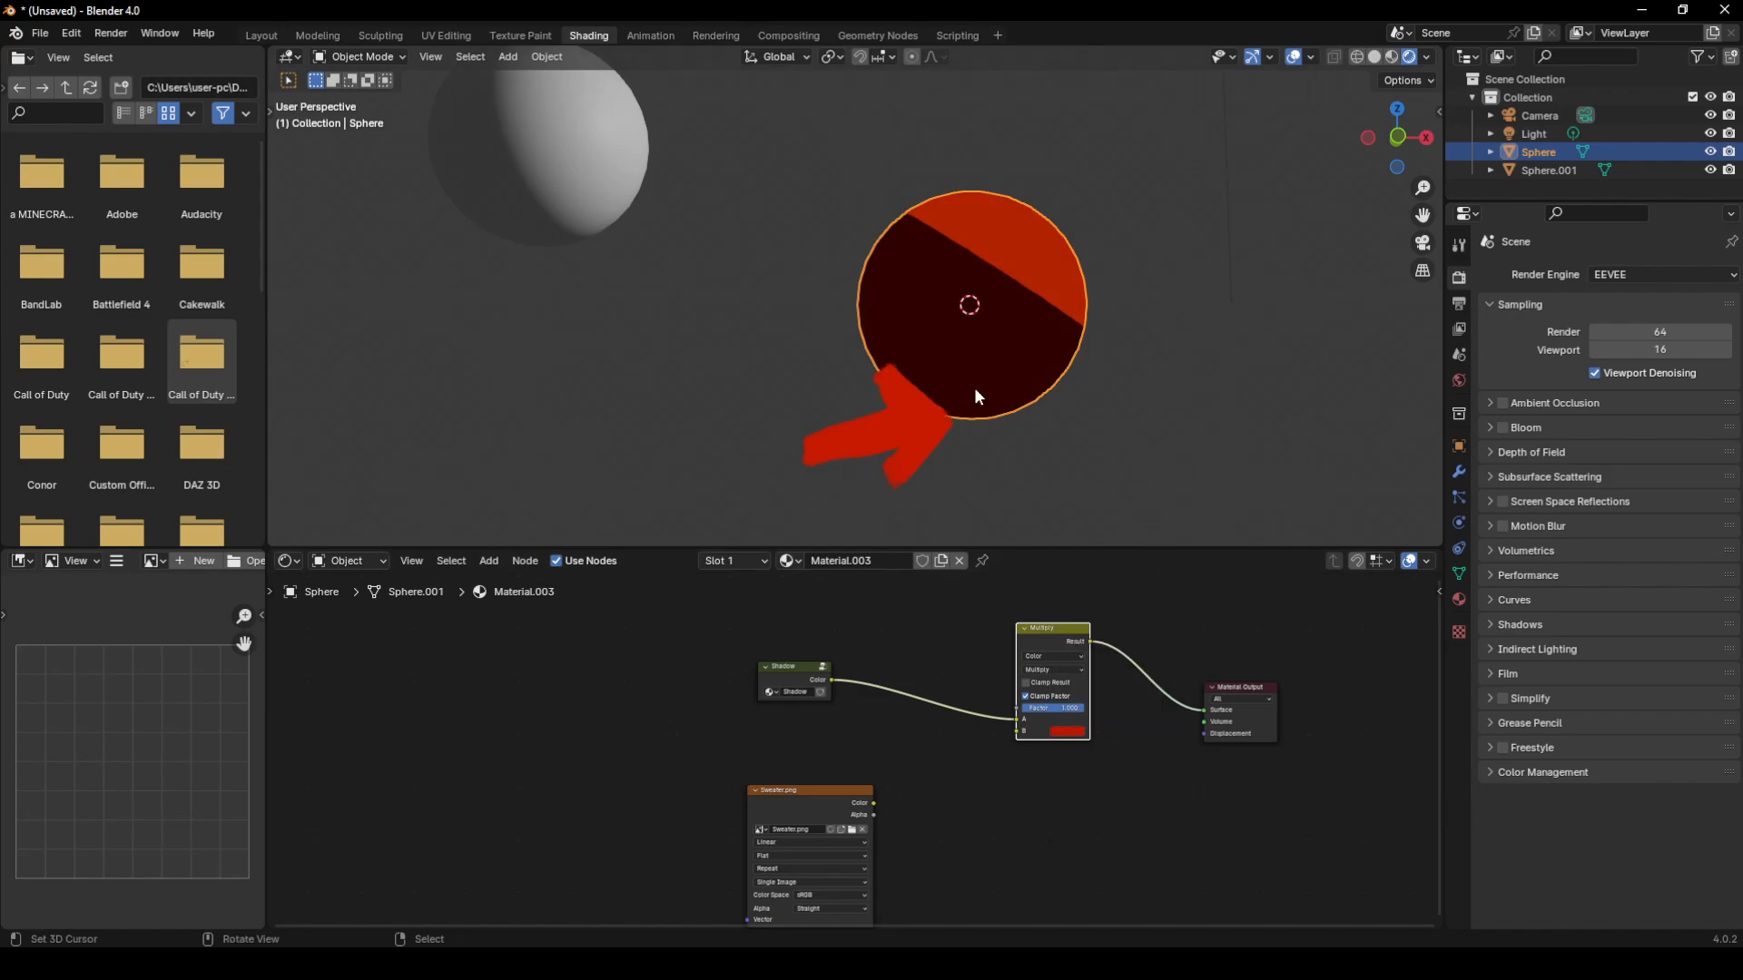
- Delete the Principled BSDF node from the second sphere's material
{"action": "middle_click_drag", "start_coordinate": [811, 307], "coordinate": [946, 428], "text": "shift"}
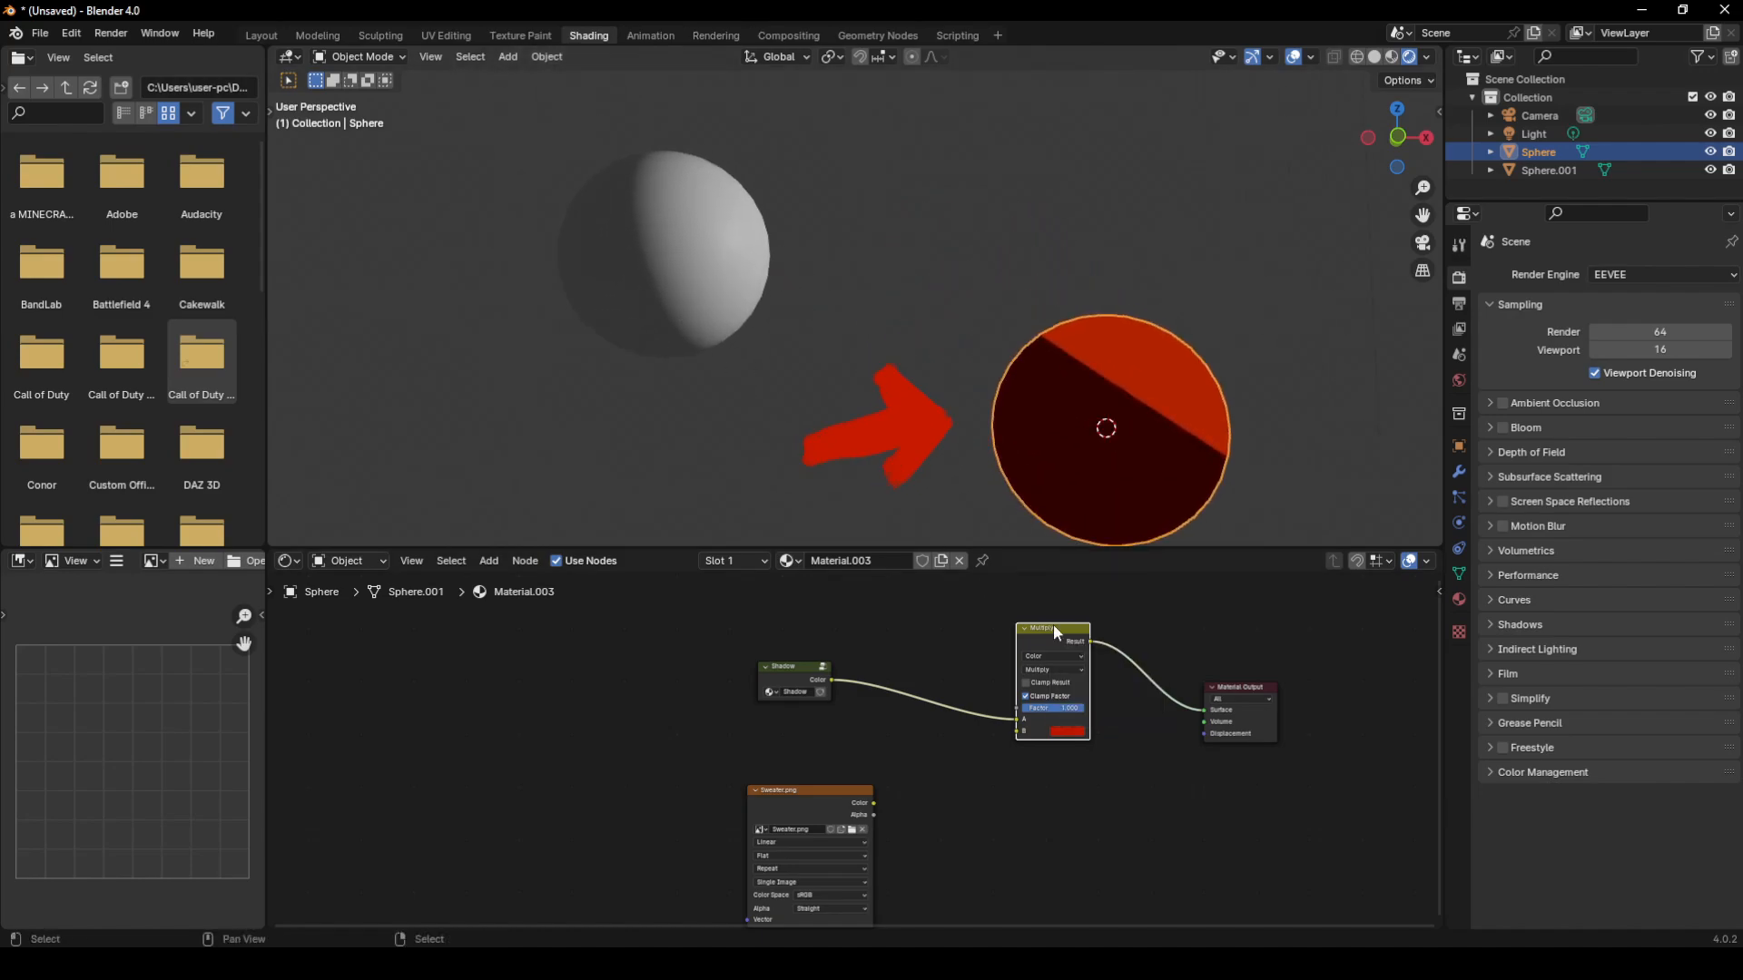
{"action": "left_click", "coordinate": [630, 237]}
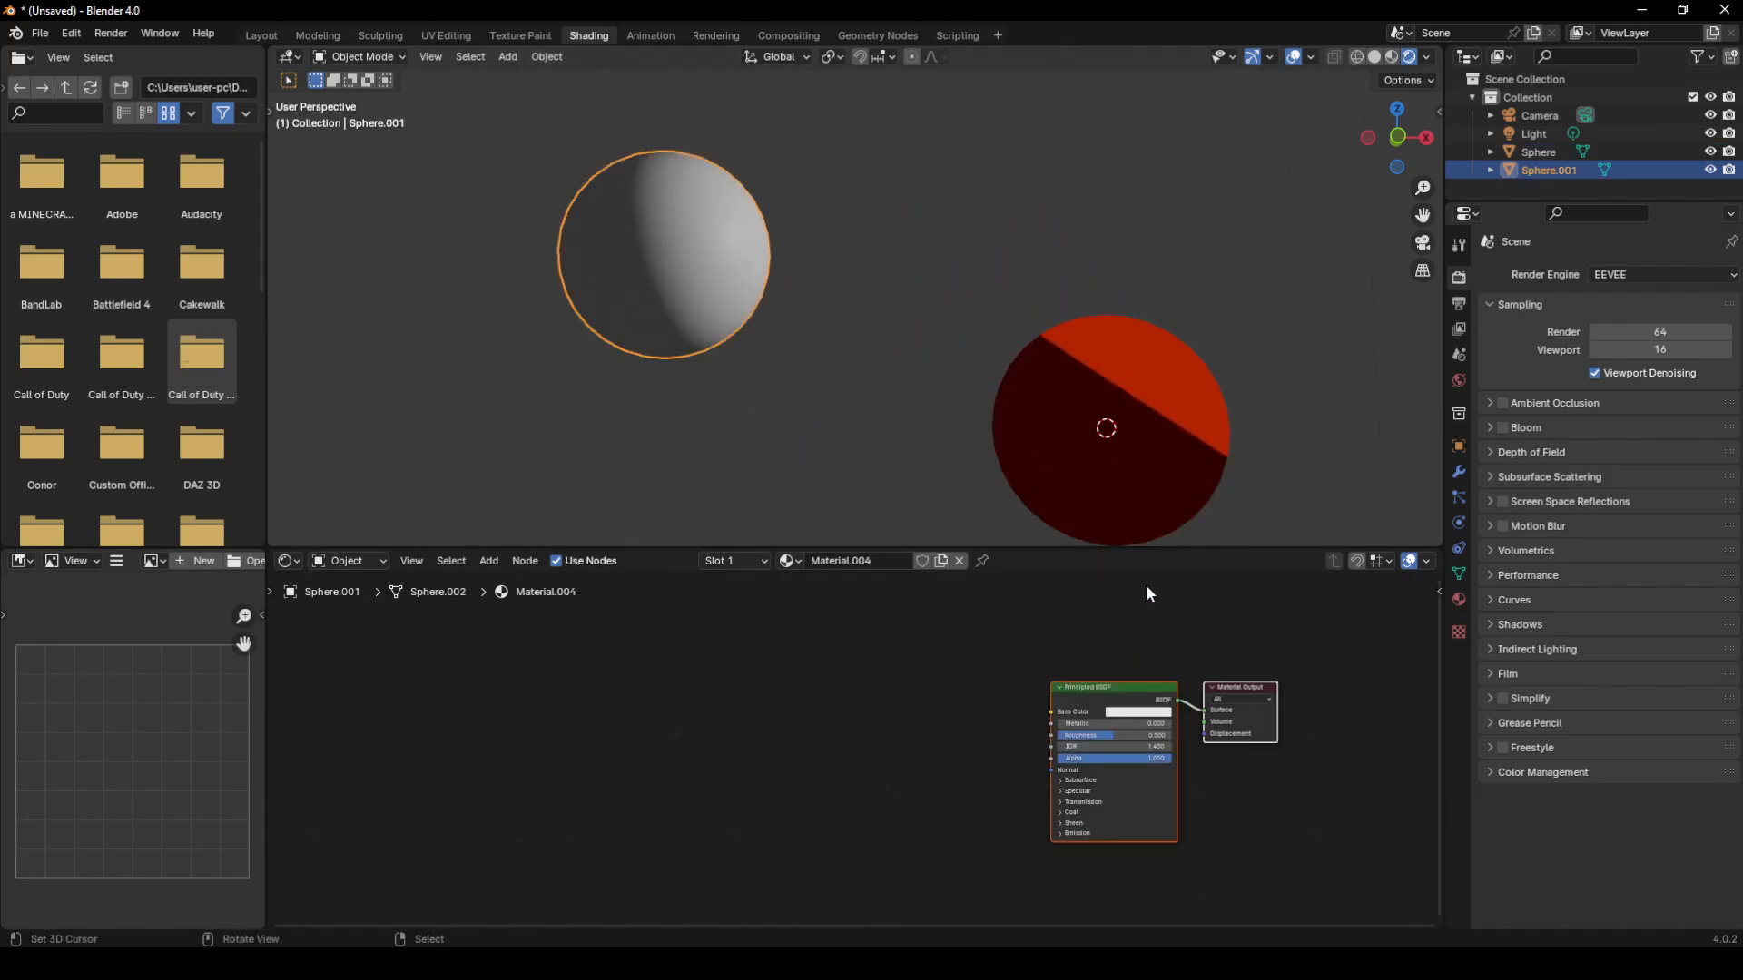
{"action": "left_click", "coordinate": [1090, 696]}
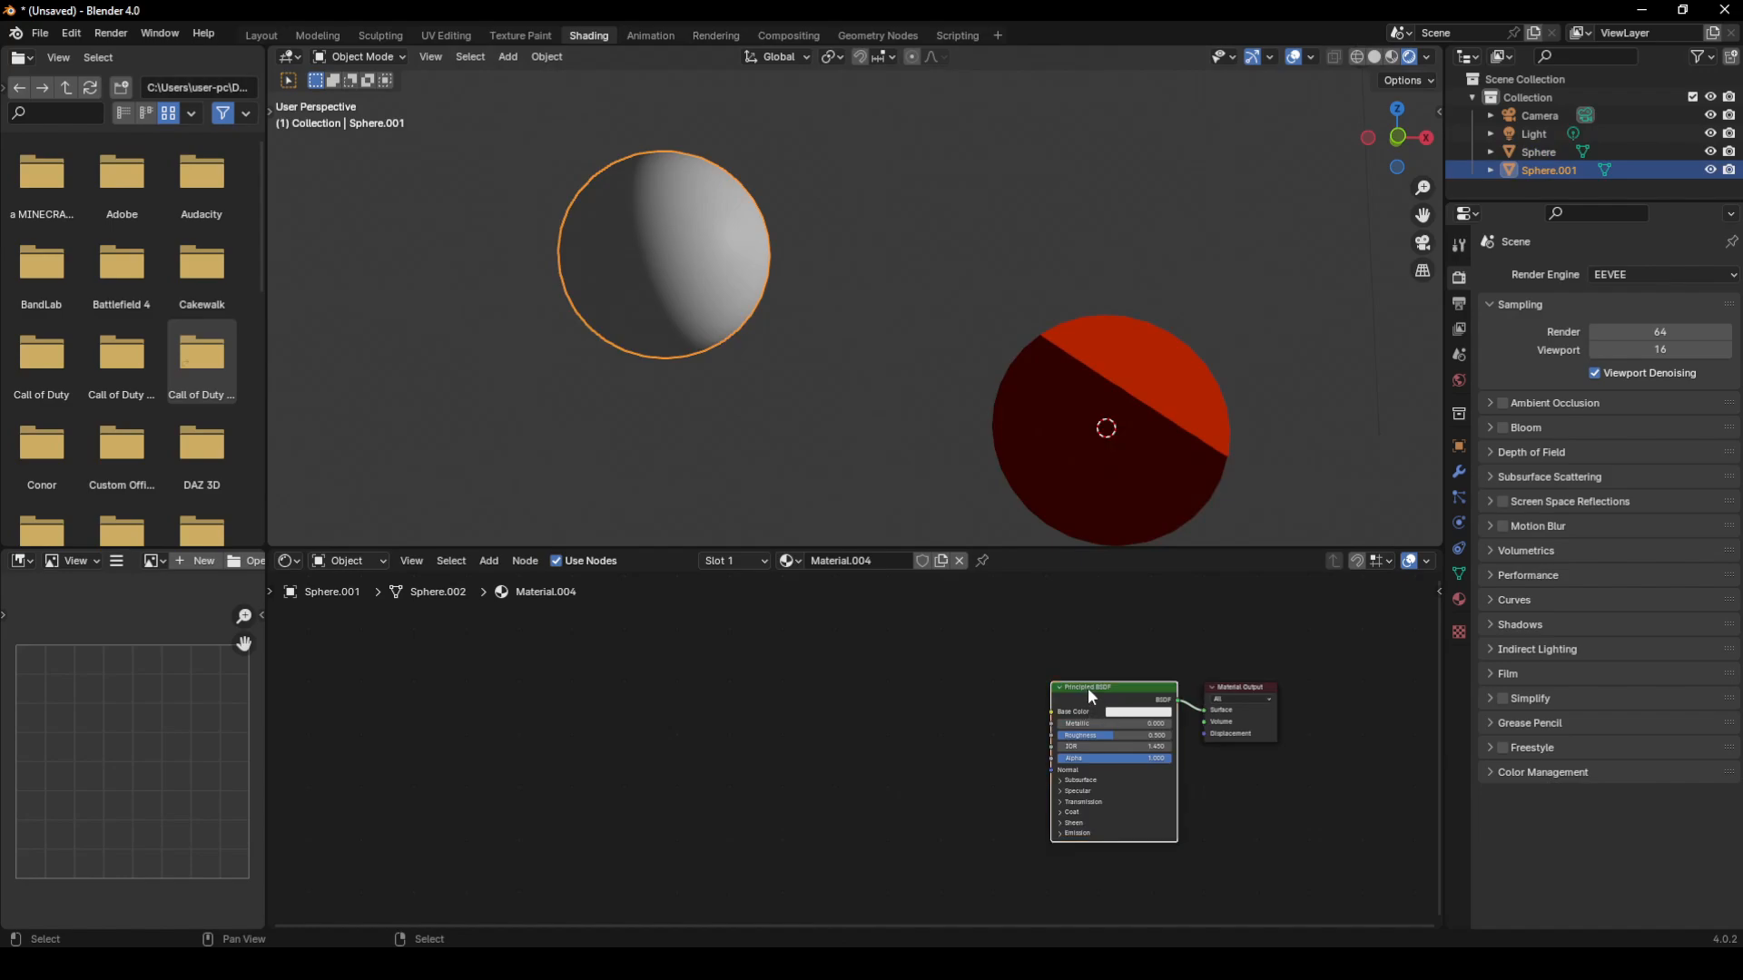
{"action": "key", "text": "x"}
- Add a Mix Color node beside the second sphere's Material Output and set it to Multiply with a factor of 1.000
{"action": "key", "text": "shift+a"}
{"action": "left_click", "coordinate": [946, 672]}
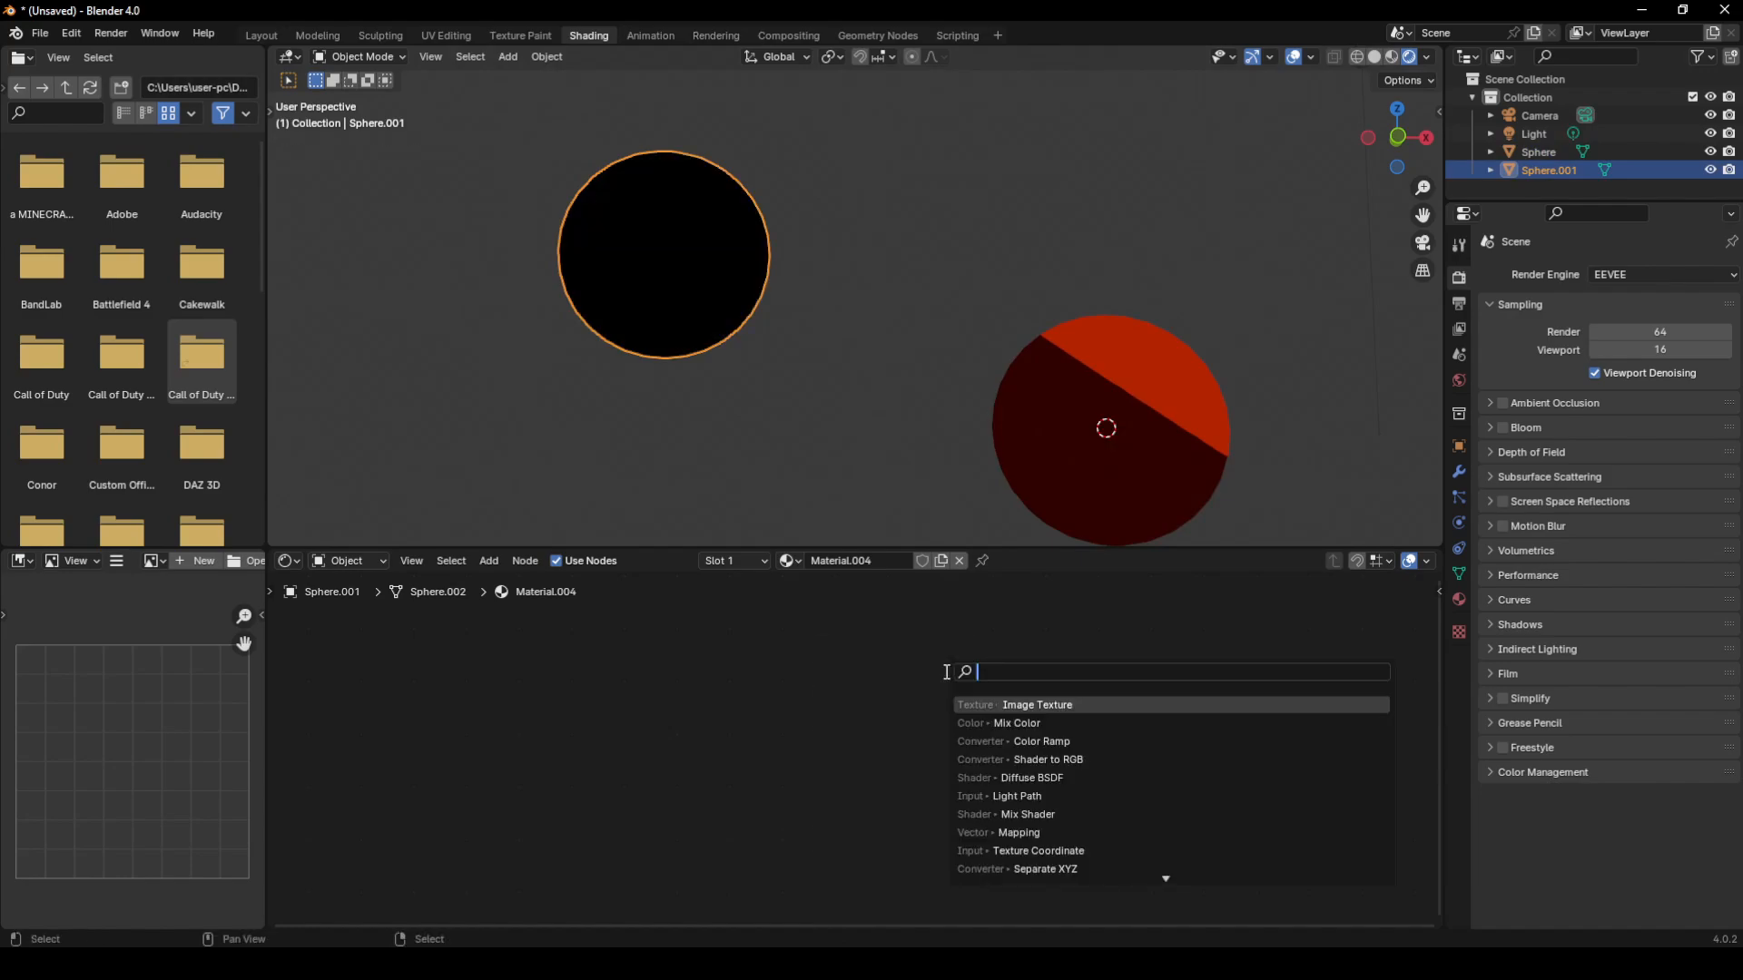
{"action": "type", "text": "mix"}
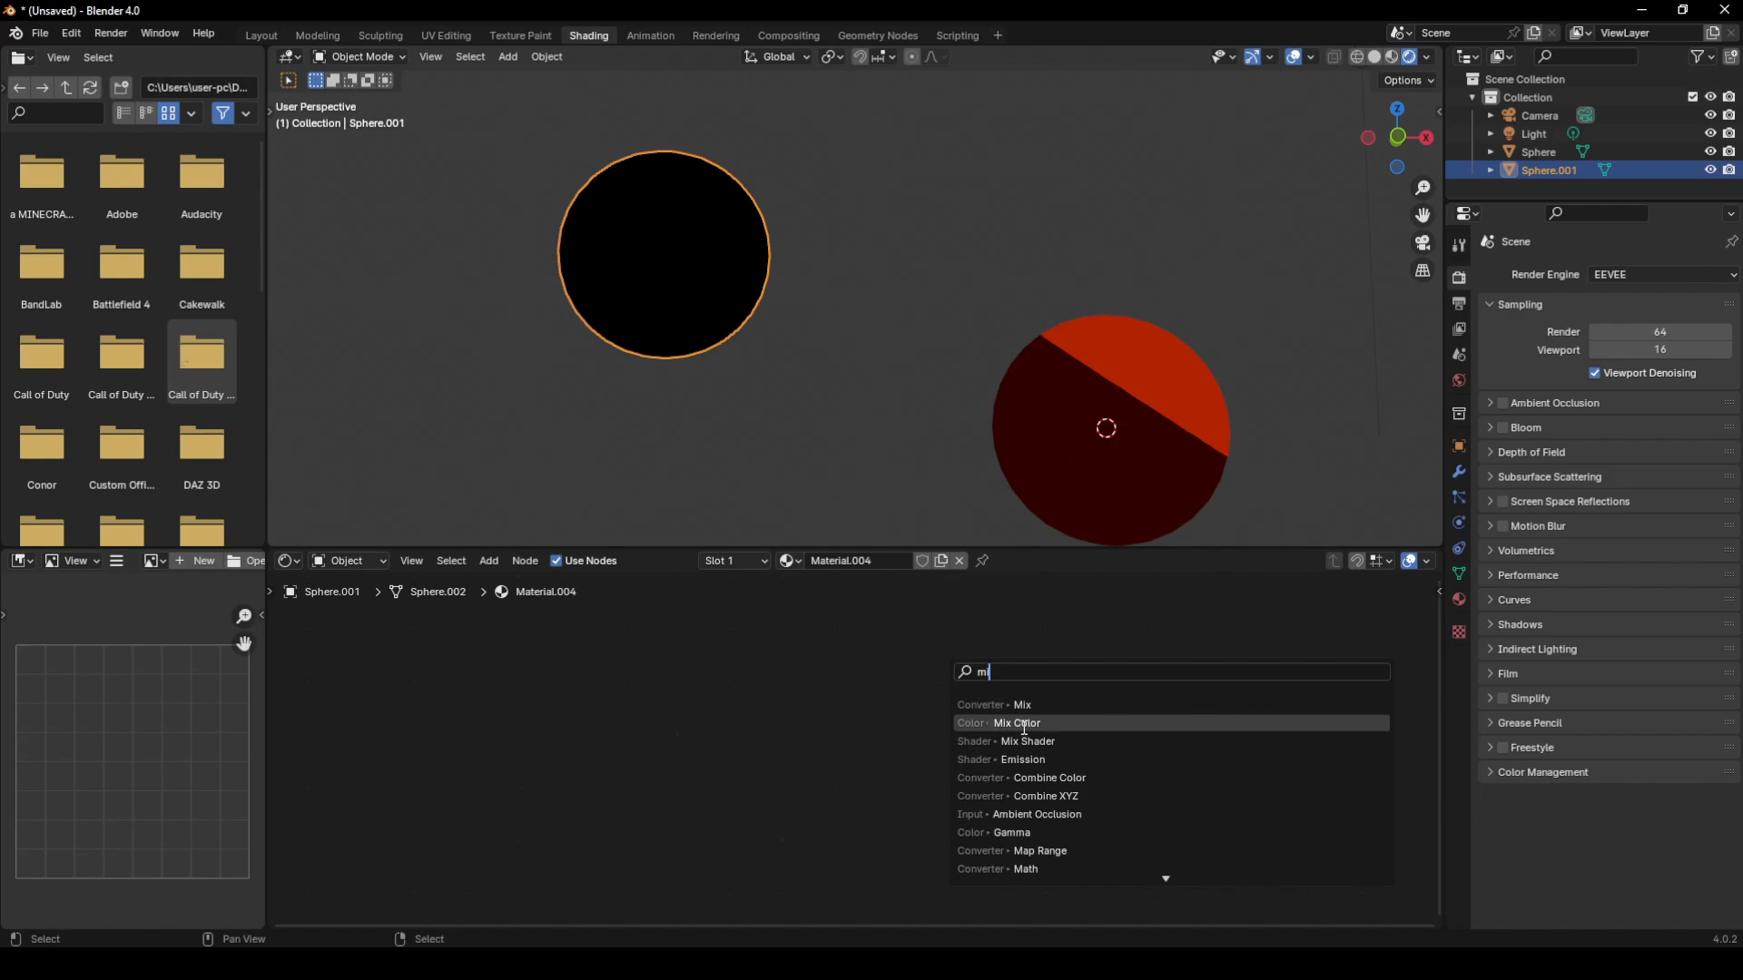
{"action": "left_click", "coordinate": [1024, 725]}
{"action": "left_click", "coordinate": [1023, 673]}
{"action": "left_click", "coordinate": [1039, 720]}
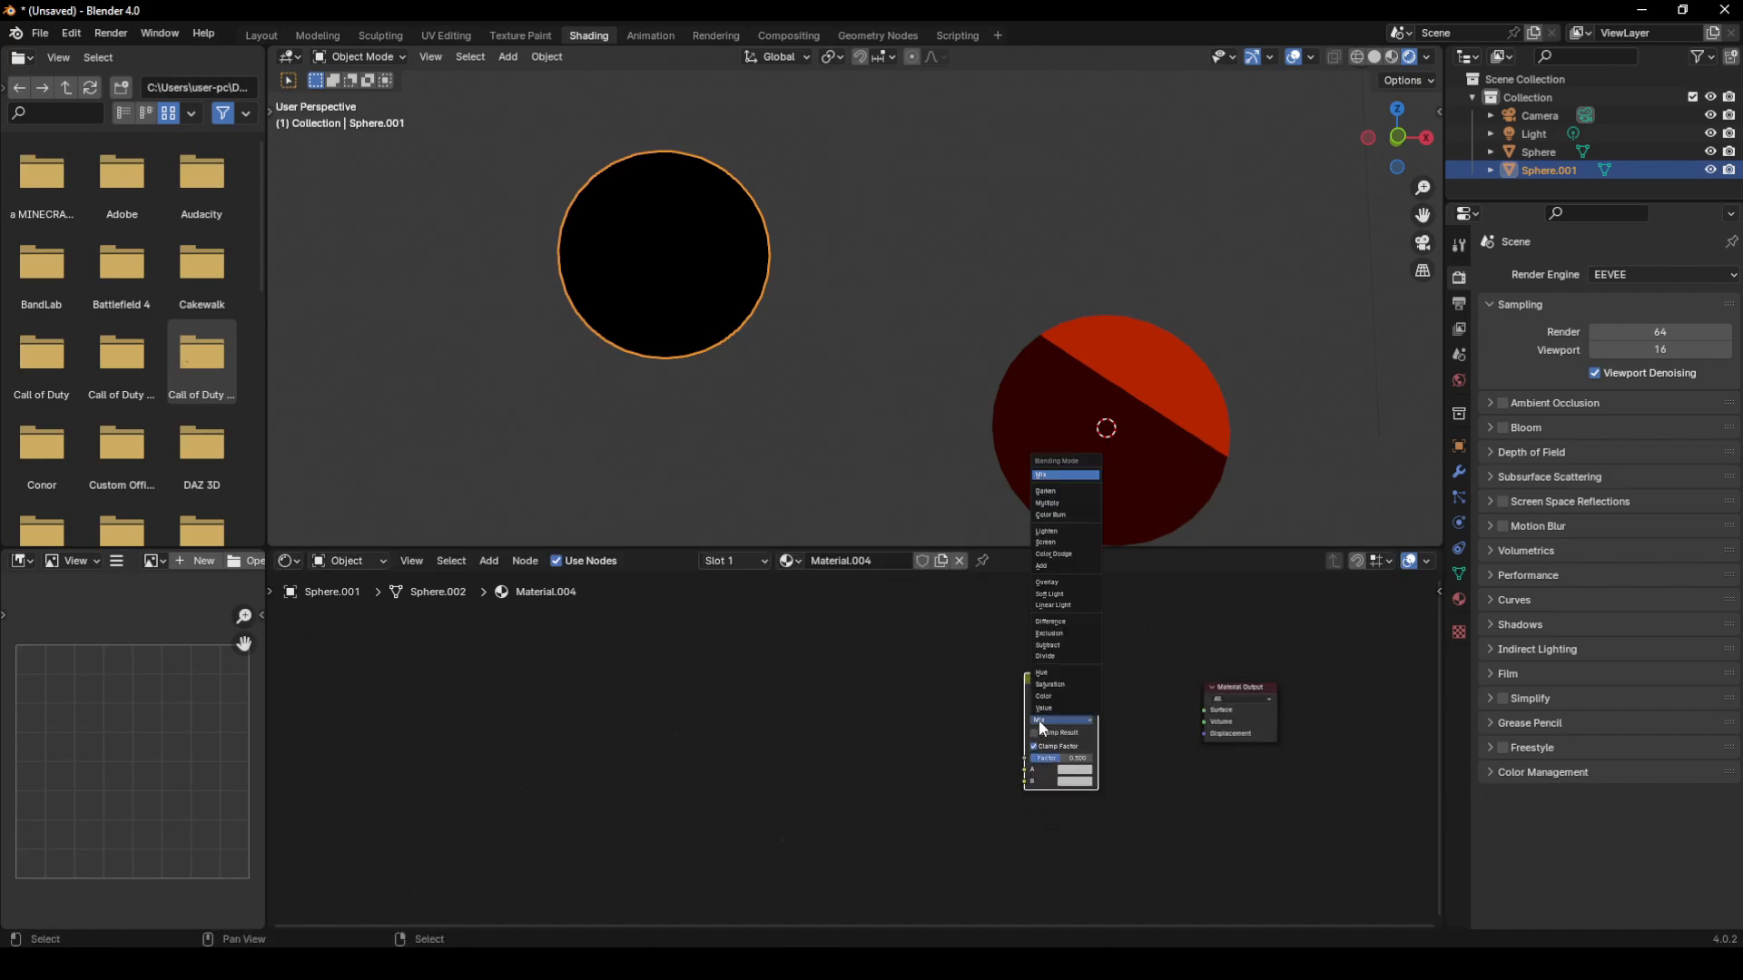
{"action": "left_click", "coordinate": [1054, 503]}
{"action": "left_click_drag", "start_coordinate": [1067, 757], "coordinate": [1105, 757]}
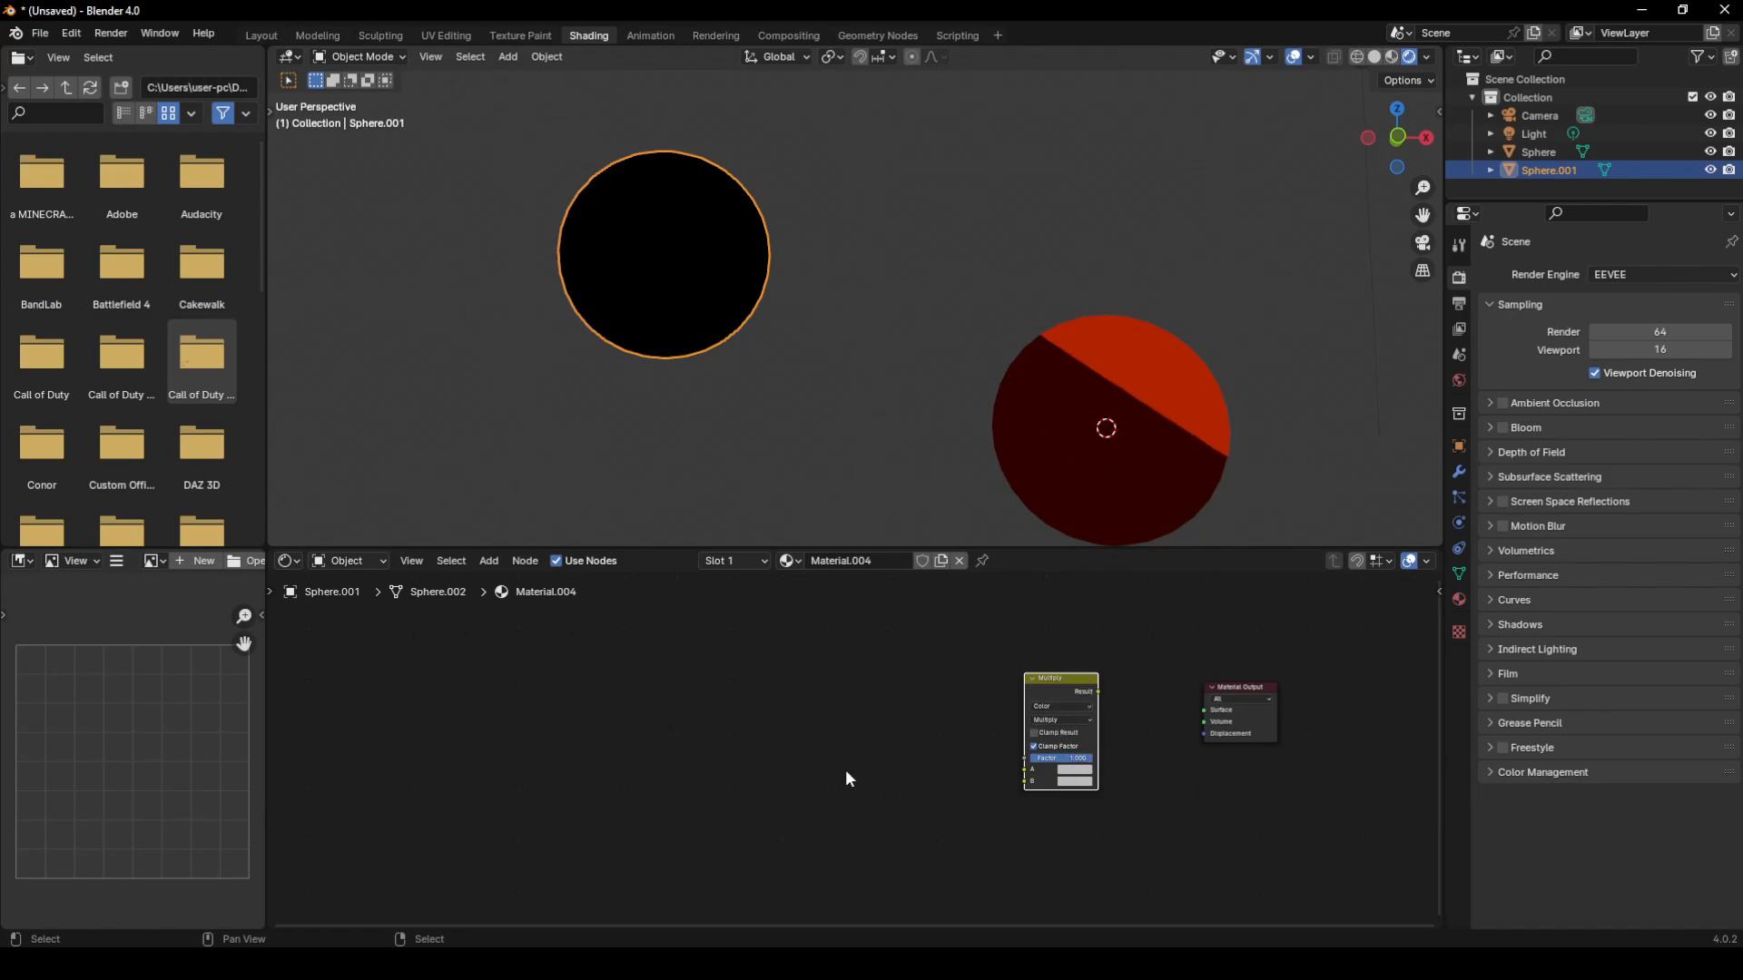
- Add the Shadow node group to the second sphere's material and connect its Color output to input A of the Multiply node
{"action": "middle_click_drag", "start_coordinate": [778, 715], "coordinate": [742, 645]}
{"action": "key", "text": "shift+a"}
{"action": "mouse_move", "coordinate": [703, 834]}
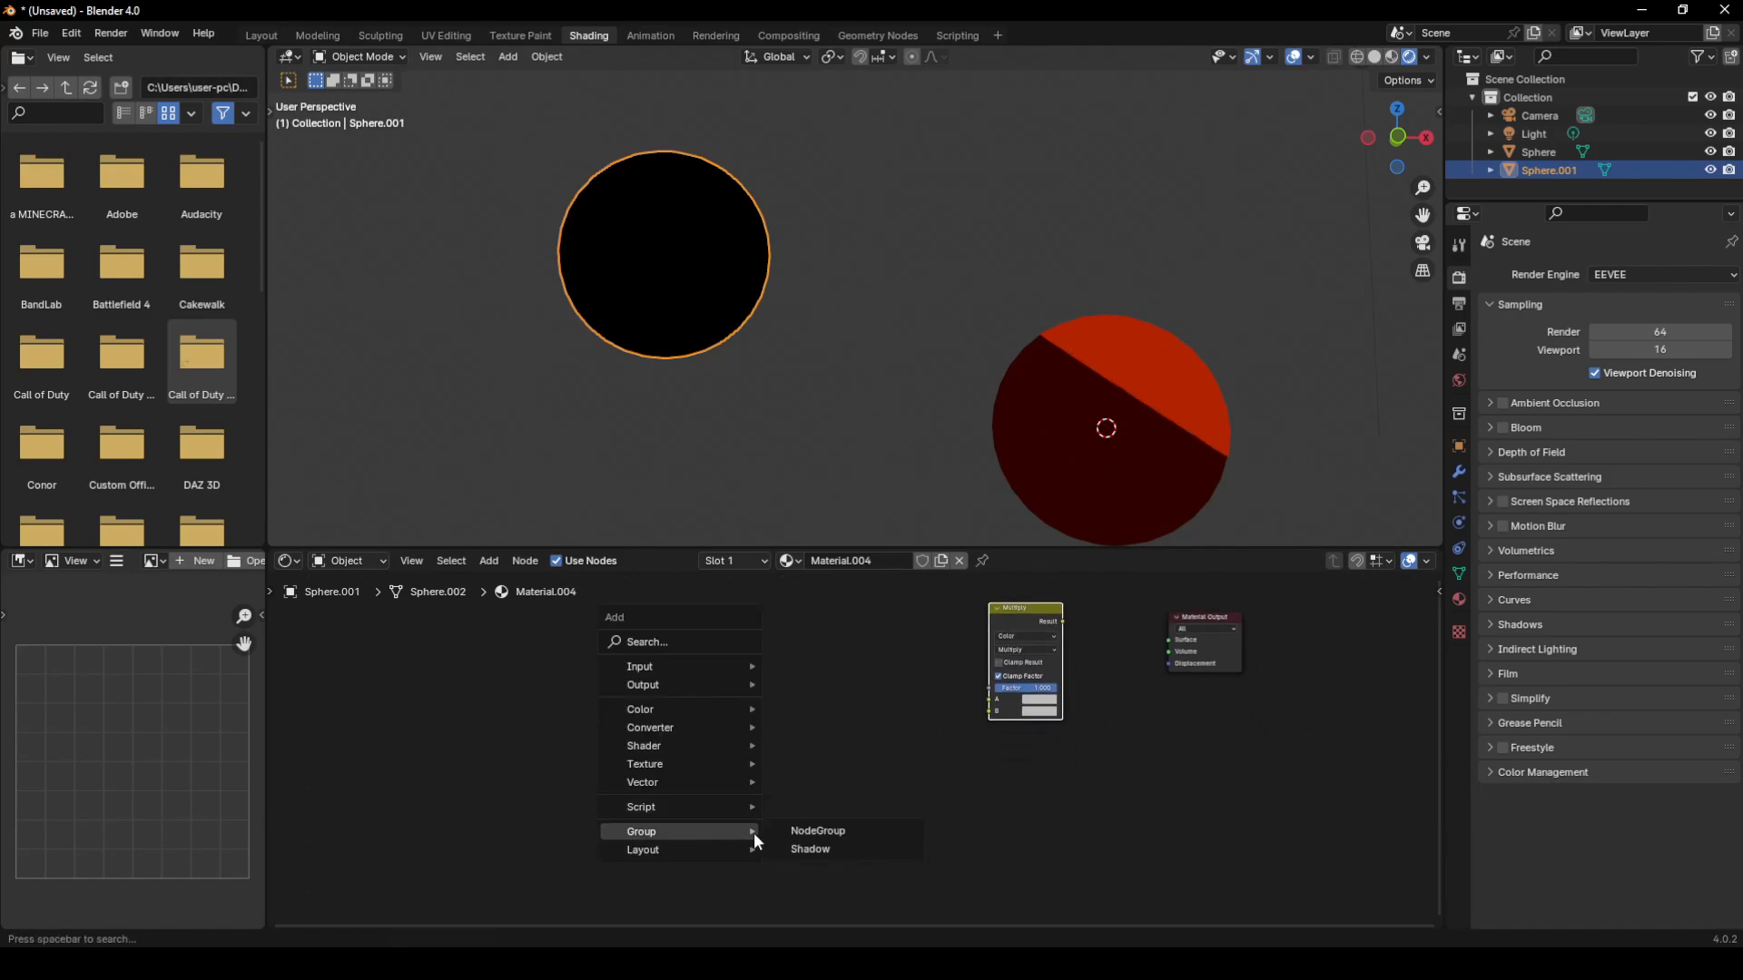
{"action": "left_click", "coordinate": [823, 847]}
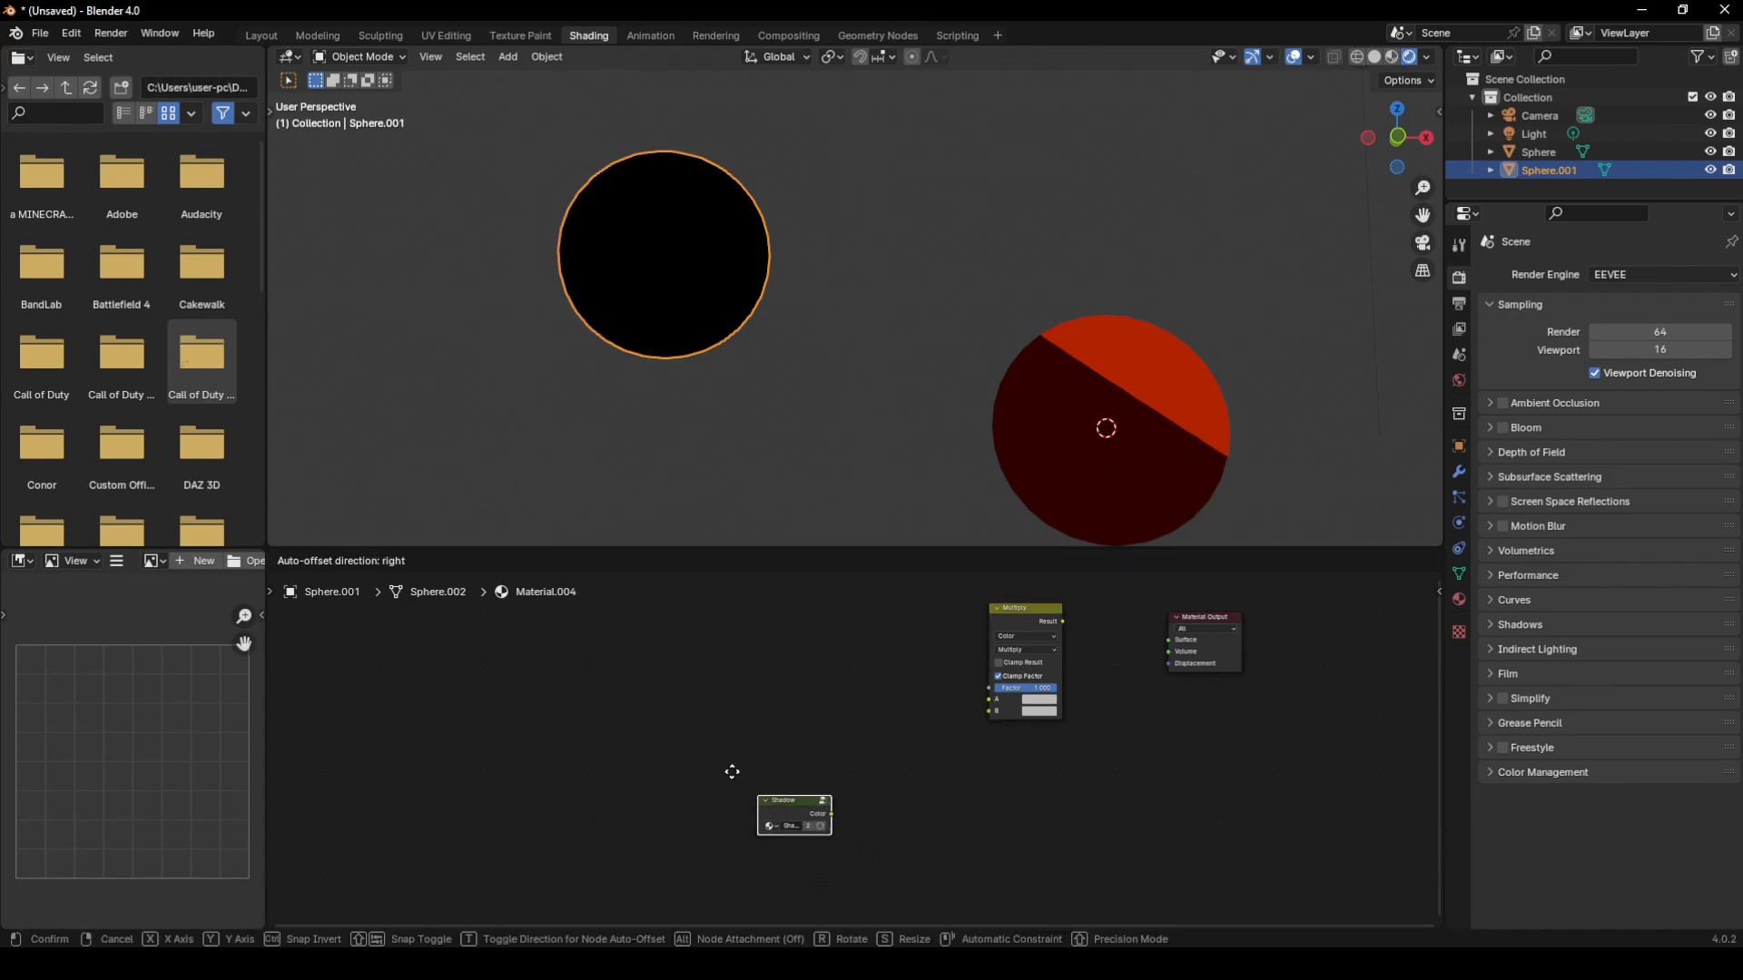
{"action": "left_click", "coordinate": [638, 646]}
{"action": "scroll", "coordinate": [744, 681], "scroll_direction": "up", "scroll_amount": 3}
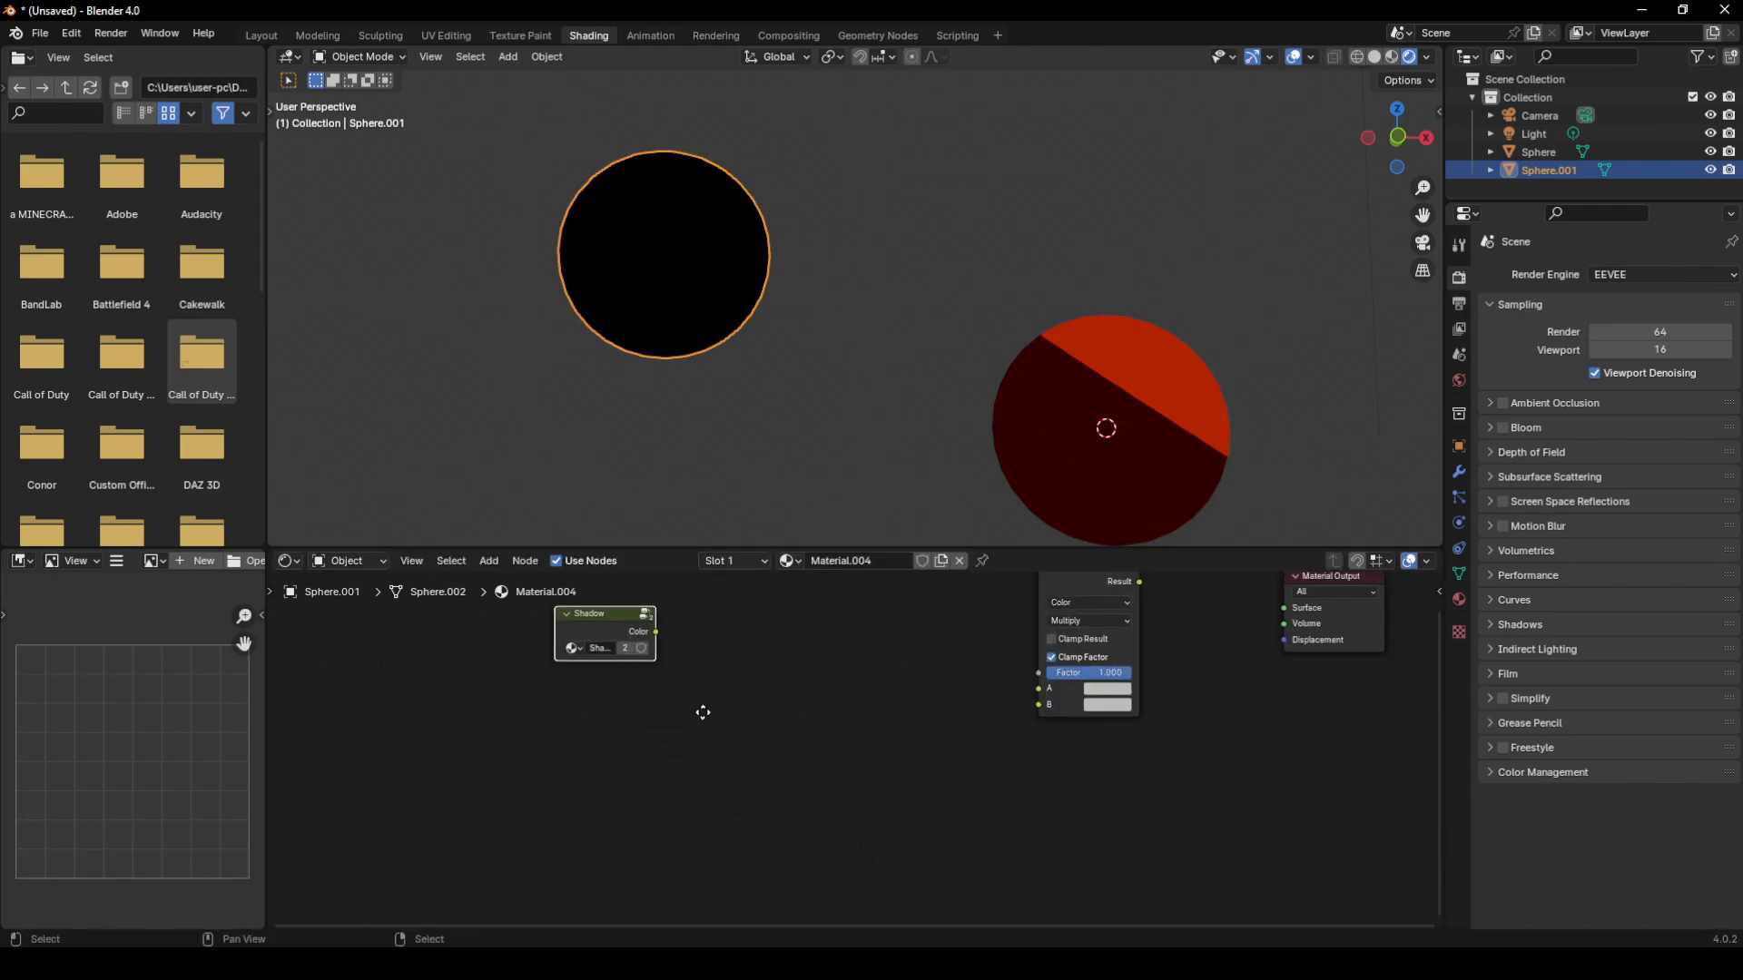
{"action": "left_click_drag", "start_coordinate": [646, 689], "coordinate": [1031, 746]}
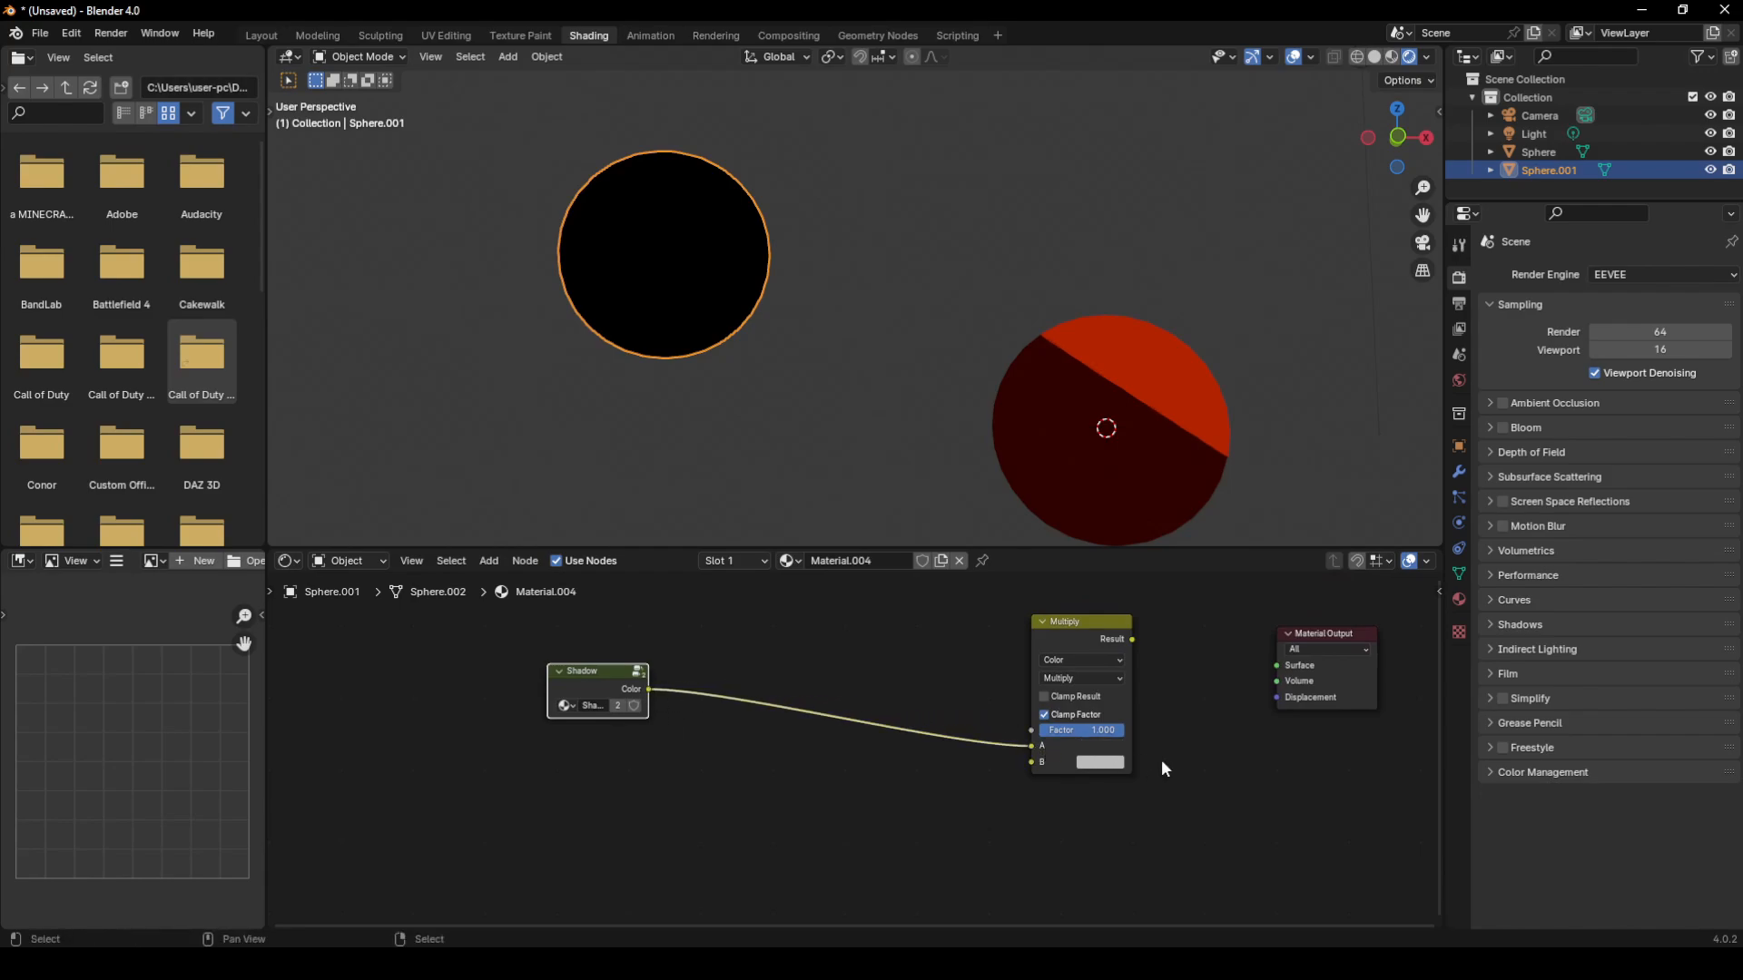
- Set the Multiply node's B color to blue and connect its Result to the Material Output's Surface
{"action": "left_click", "coordinate": [1102, 767]}
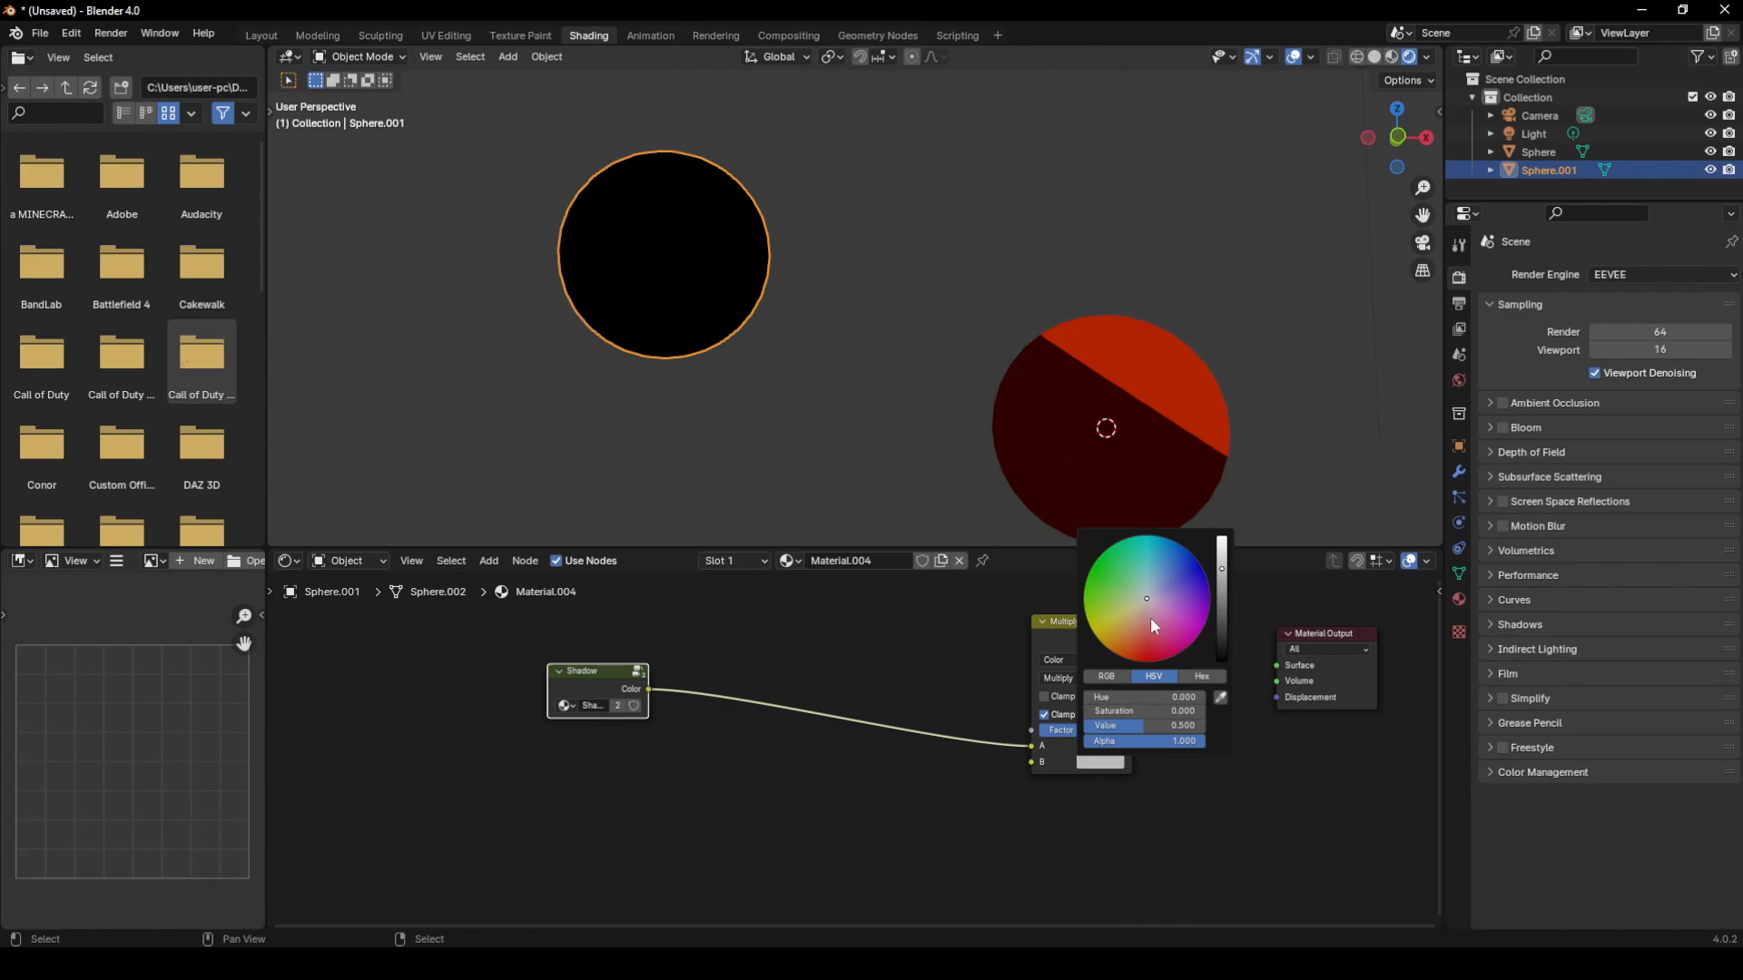
{"action": "left_click_drag", "start_coordinate": [1150, 602], "coordinate": [1194, 557]}
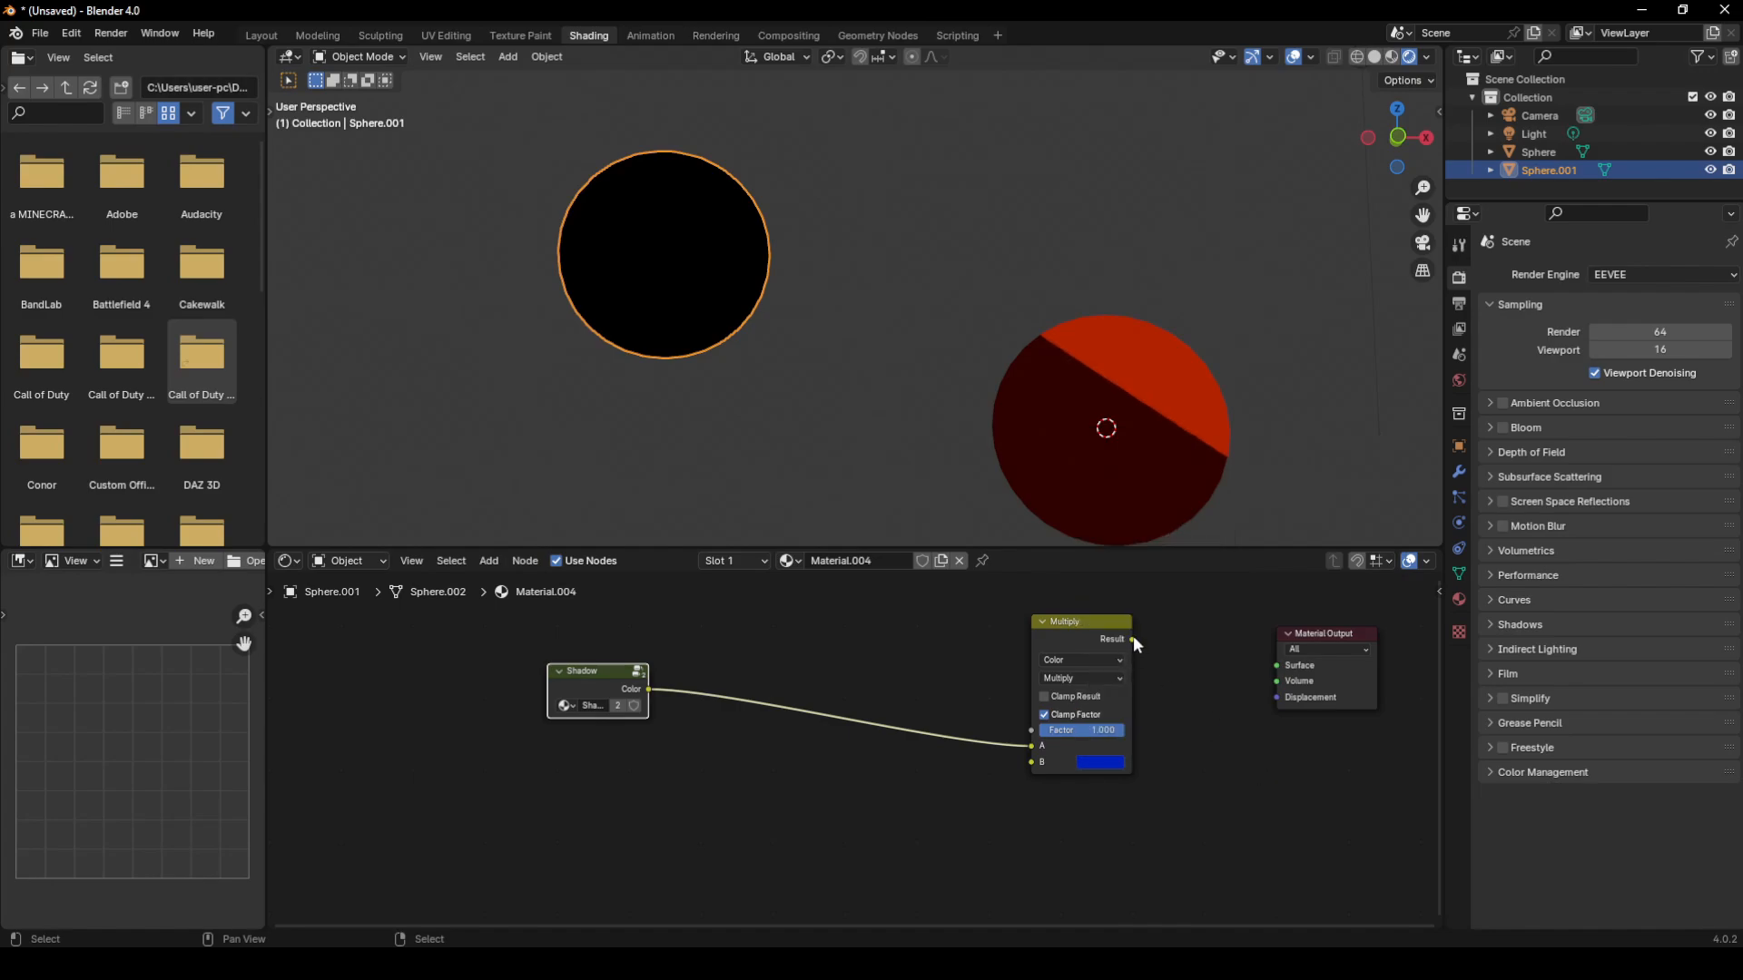
{"action": "left_click_drag", "start_coordinate": [1132, 639], "coordinate": [1269, 668]}
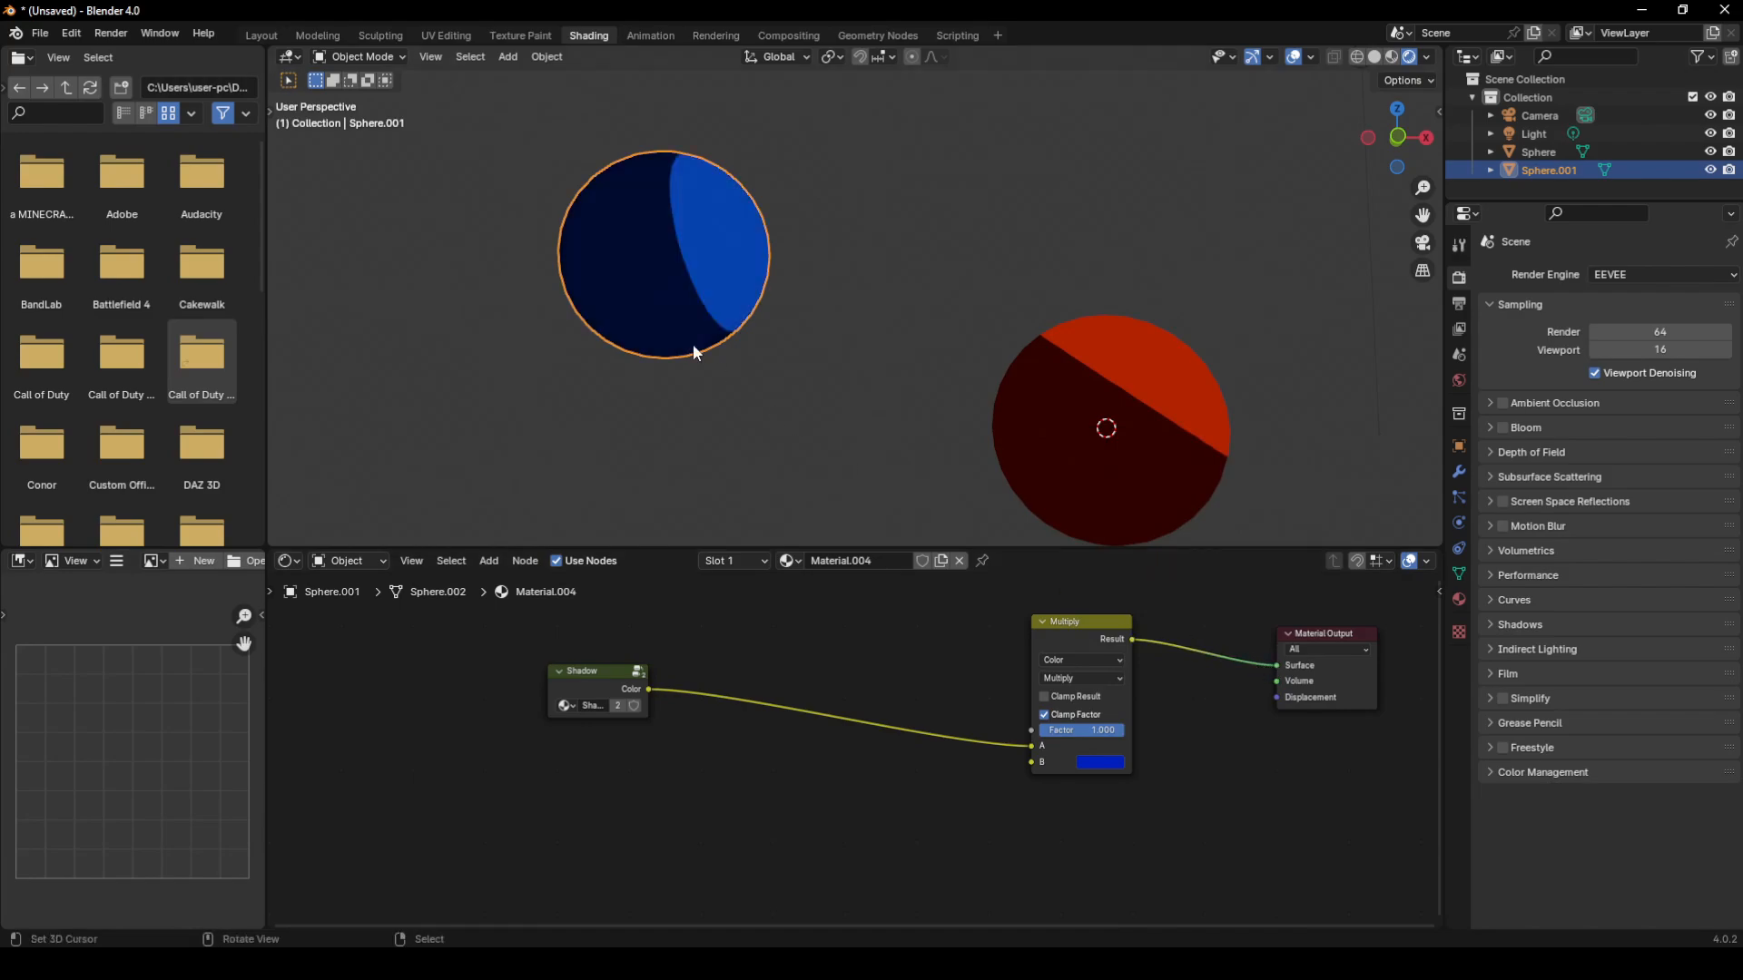
- Open the Shadow node group and move the Color Ramp's white stop to position 0.091
{"action": "middle_click_drag", "start_coordinate": [693, 349], "coordinate": [851, 395]}
{"action": "scroll", "coordinate": [748, 318], "scroll_direction": "down", "scroll_amount": 5}
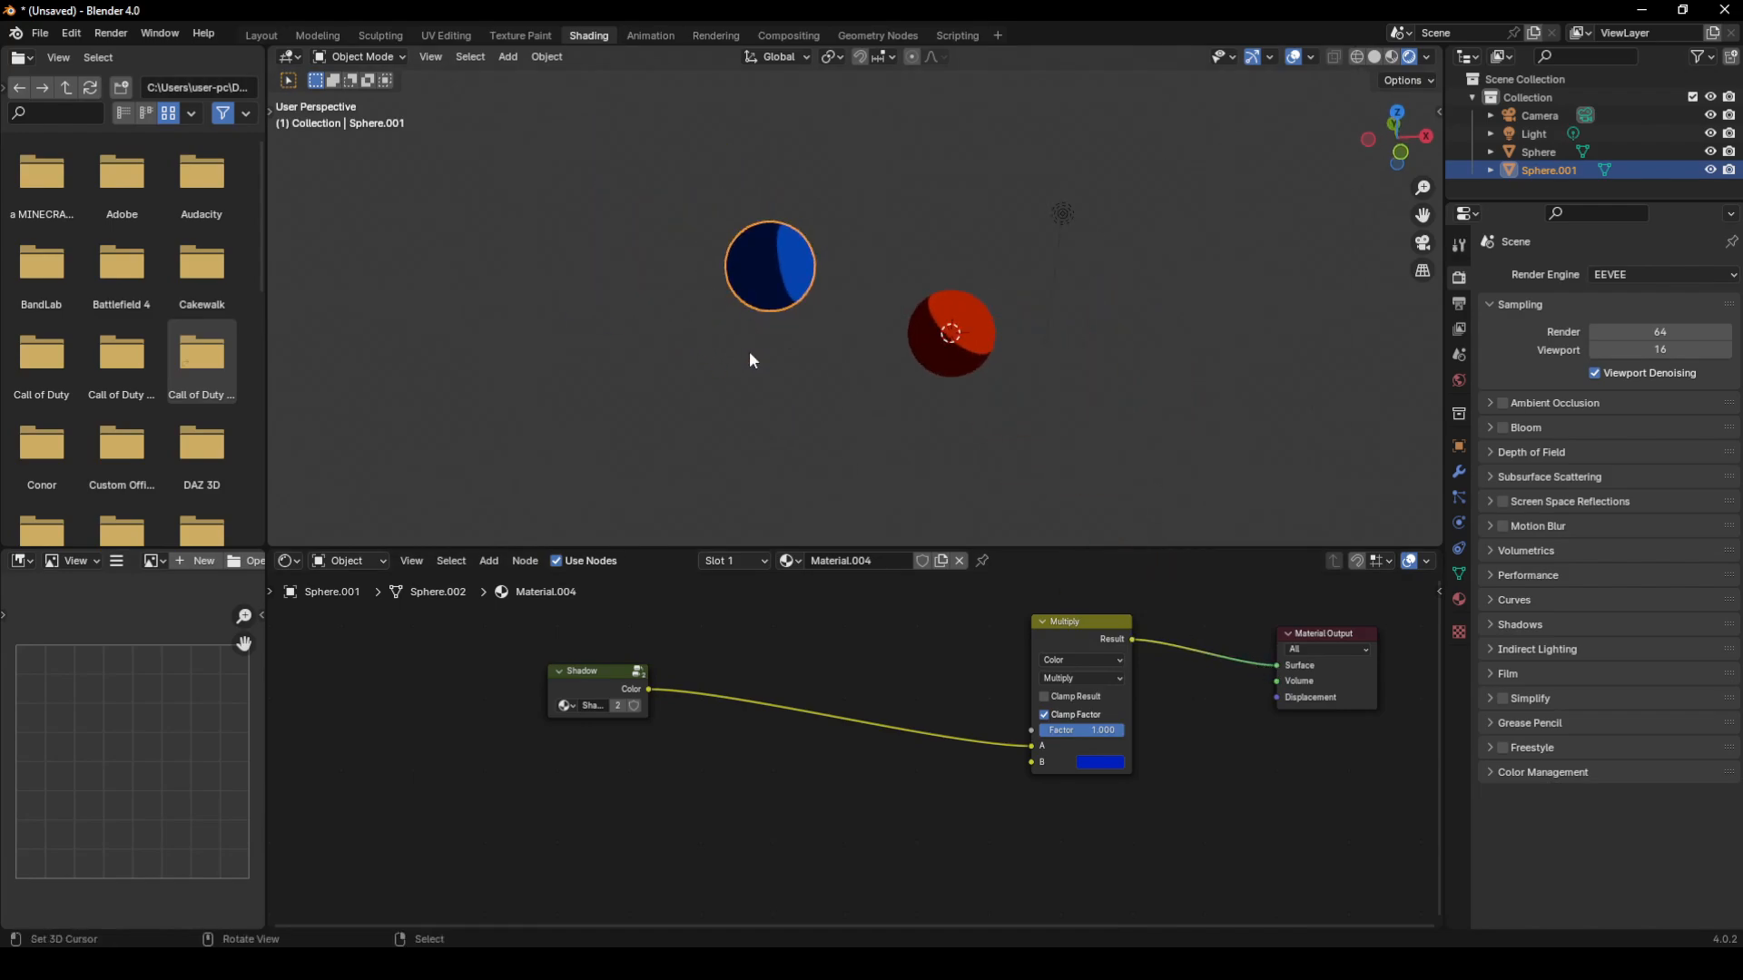
{"action": "key", "text": "Tab"}
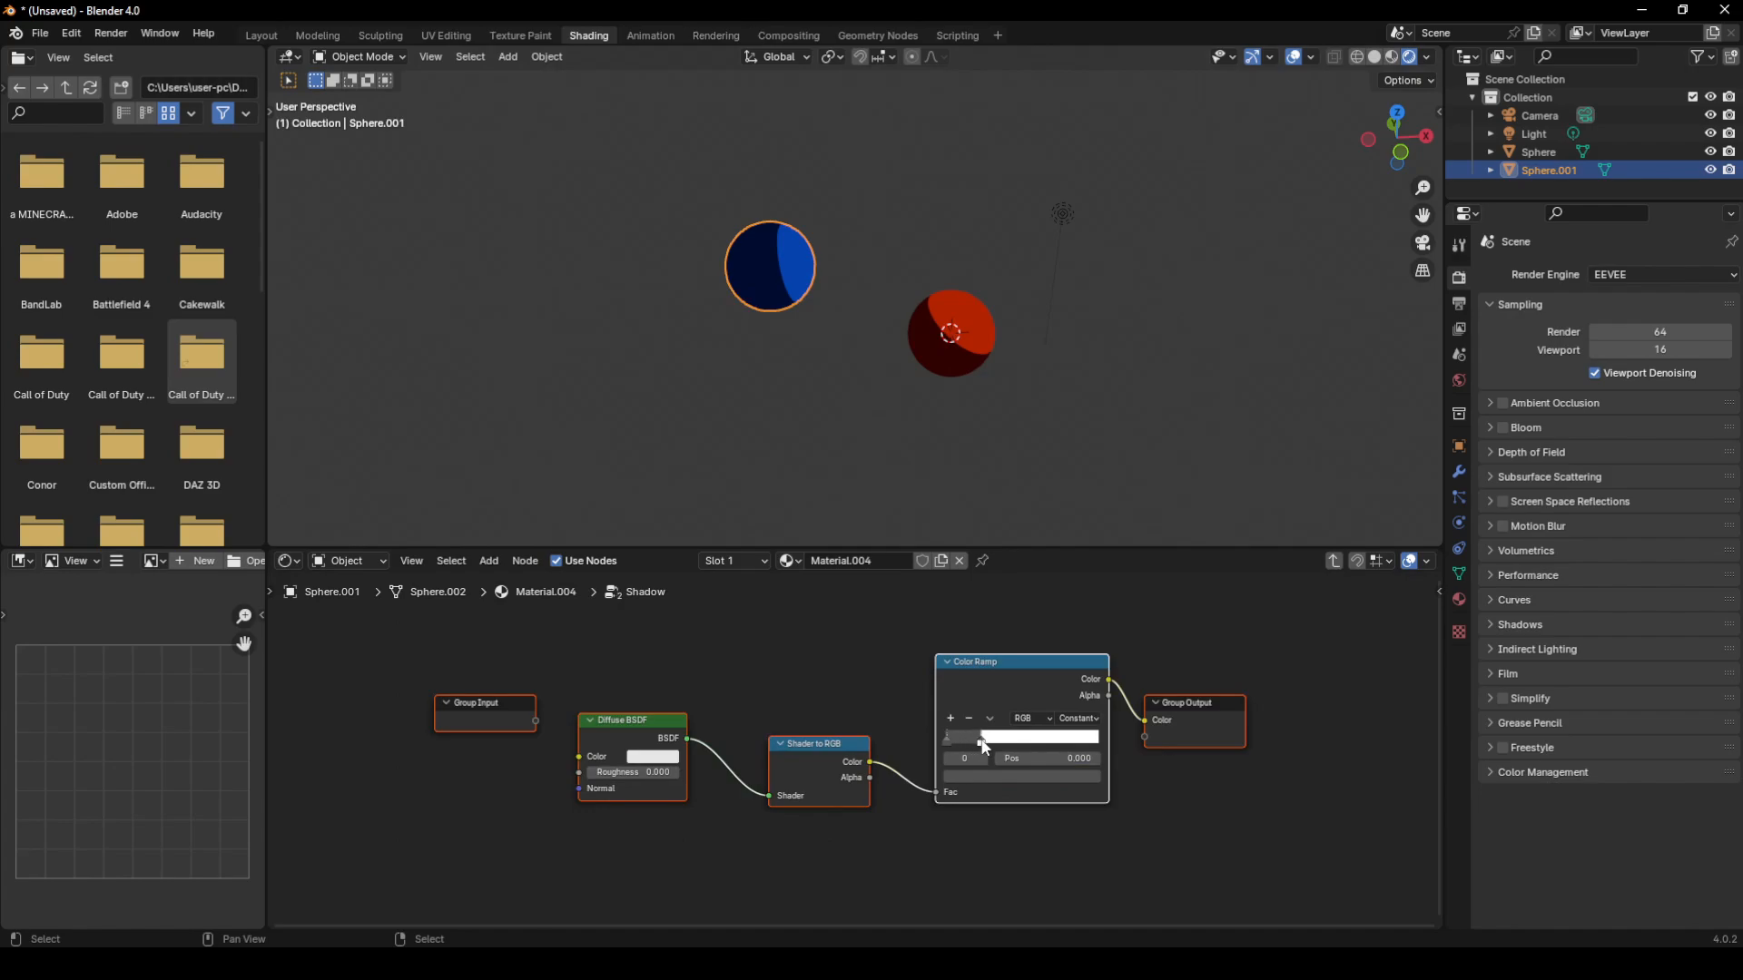
{"action": "mouse_move", "coordinate": [981, 738]}
{"action": "left_mouse_down"}
{"action": "mouse_move", "coordinate": [1034, 739]}
{"action": "mouse_move", "coordinate": [959, 736]}
{"action": "left_mouse_up"}
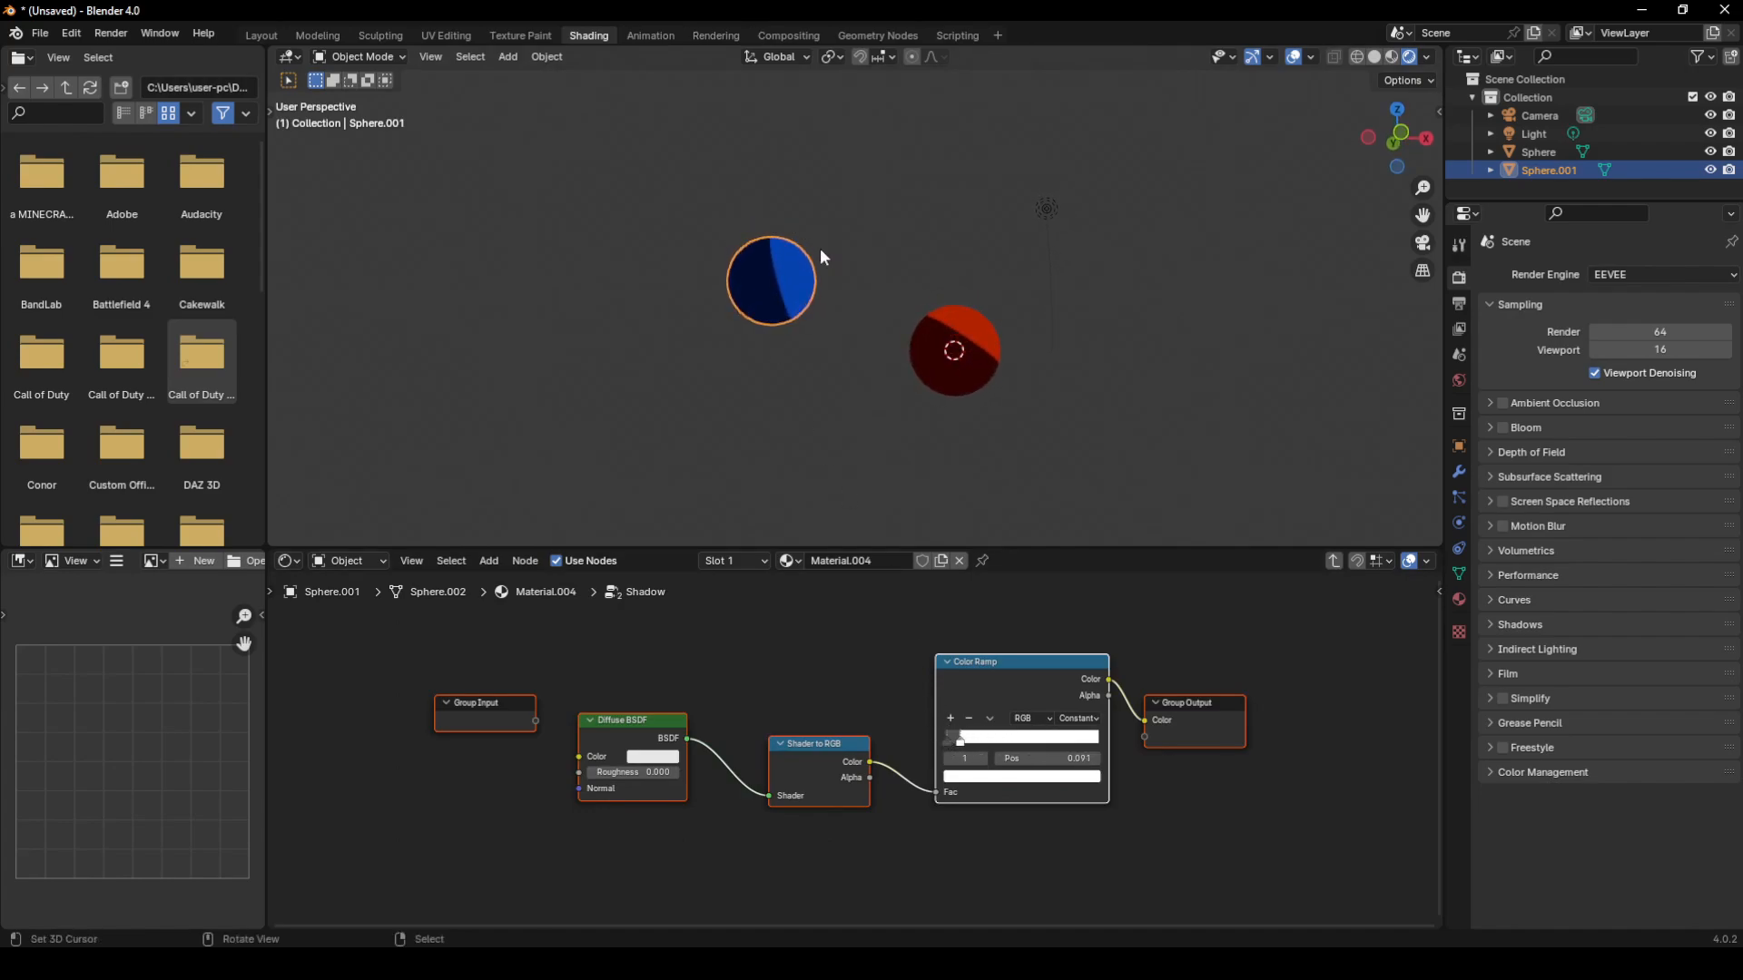
- Move the blue sphere closer to the red sphere, toward the light
{"action": "scroll", "coordinate": [840, 334], "scroll_direction": "up", "scroll_amount": 3}
{"action": "key", "text": "g"}
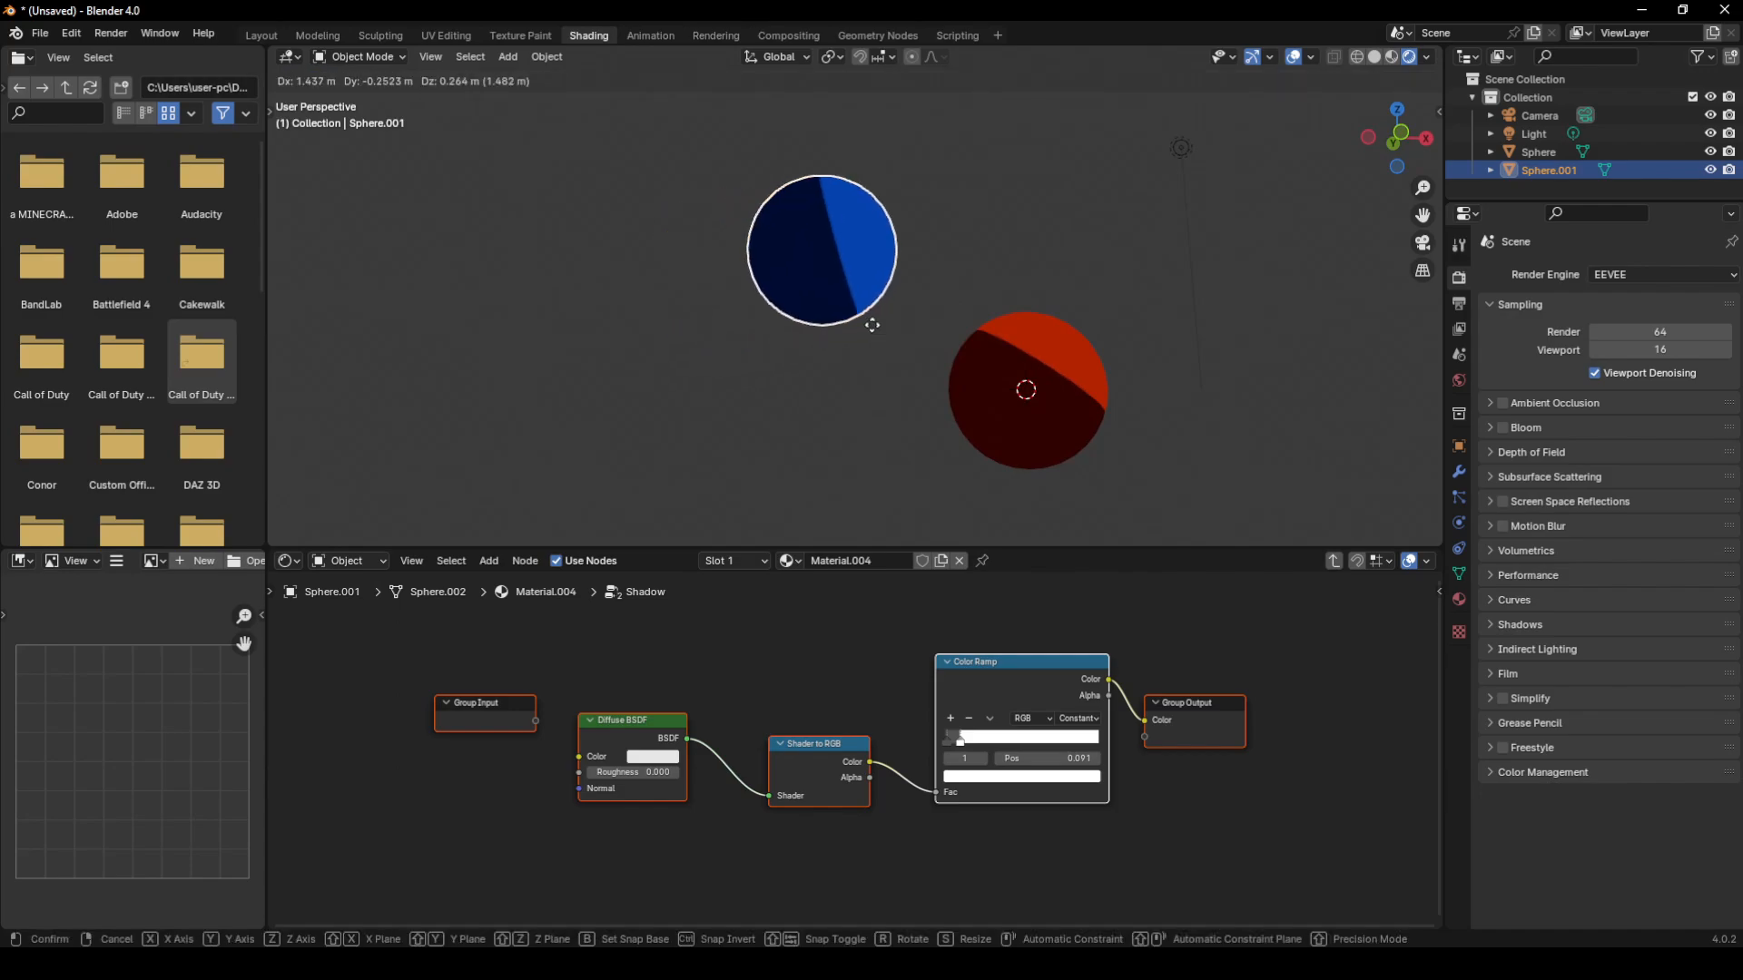
{"action": "left_click", "coordinate": [1011, 289]}
{"action": "middle_click_drag", "start_coordinate": [1074, 241], "coordinate": [993, 323]}
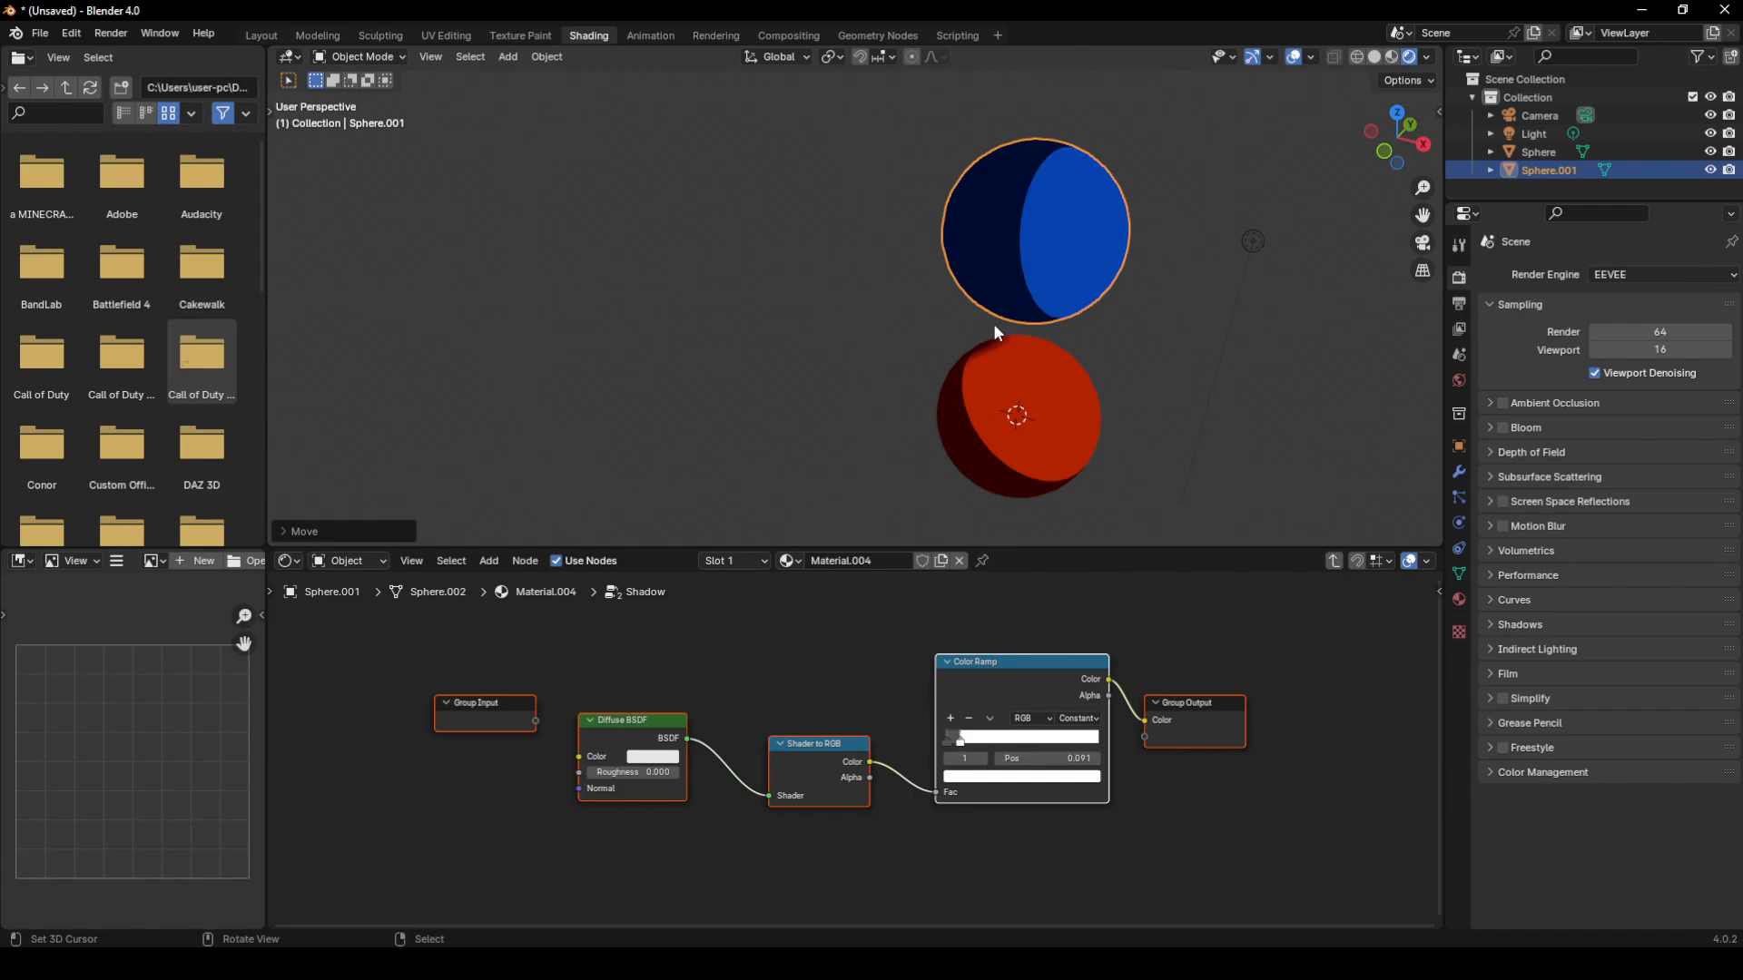
- Examine the shared Shadow group's nodes from the red sphere's material, and return to the main node tree
{"action": "left_click", "coordinate": [1022, 378]}
{"action": "middle_click_drag", "start_coordinate": [724, 717], "coordinate": [919, 885]}
{"action": "scroll", "coordinate": [1034, 717], "scroll_direction": "down", "scroll_amount": 3}
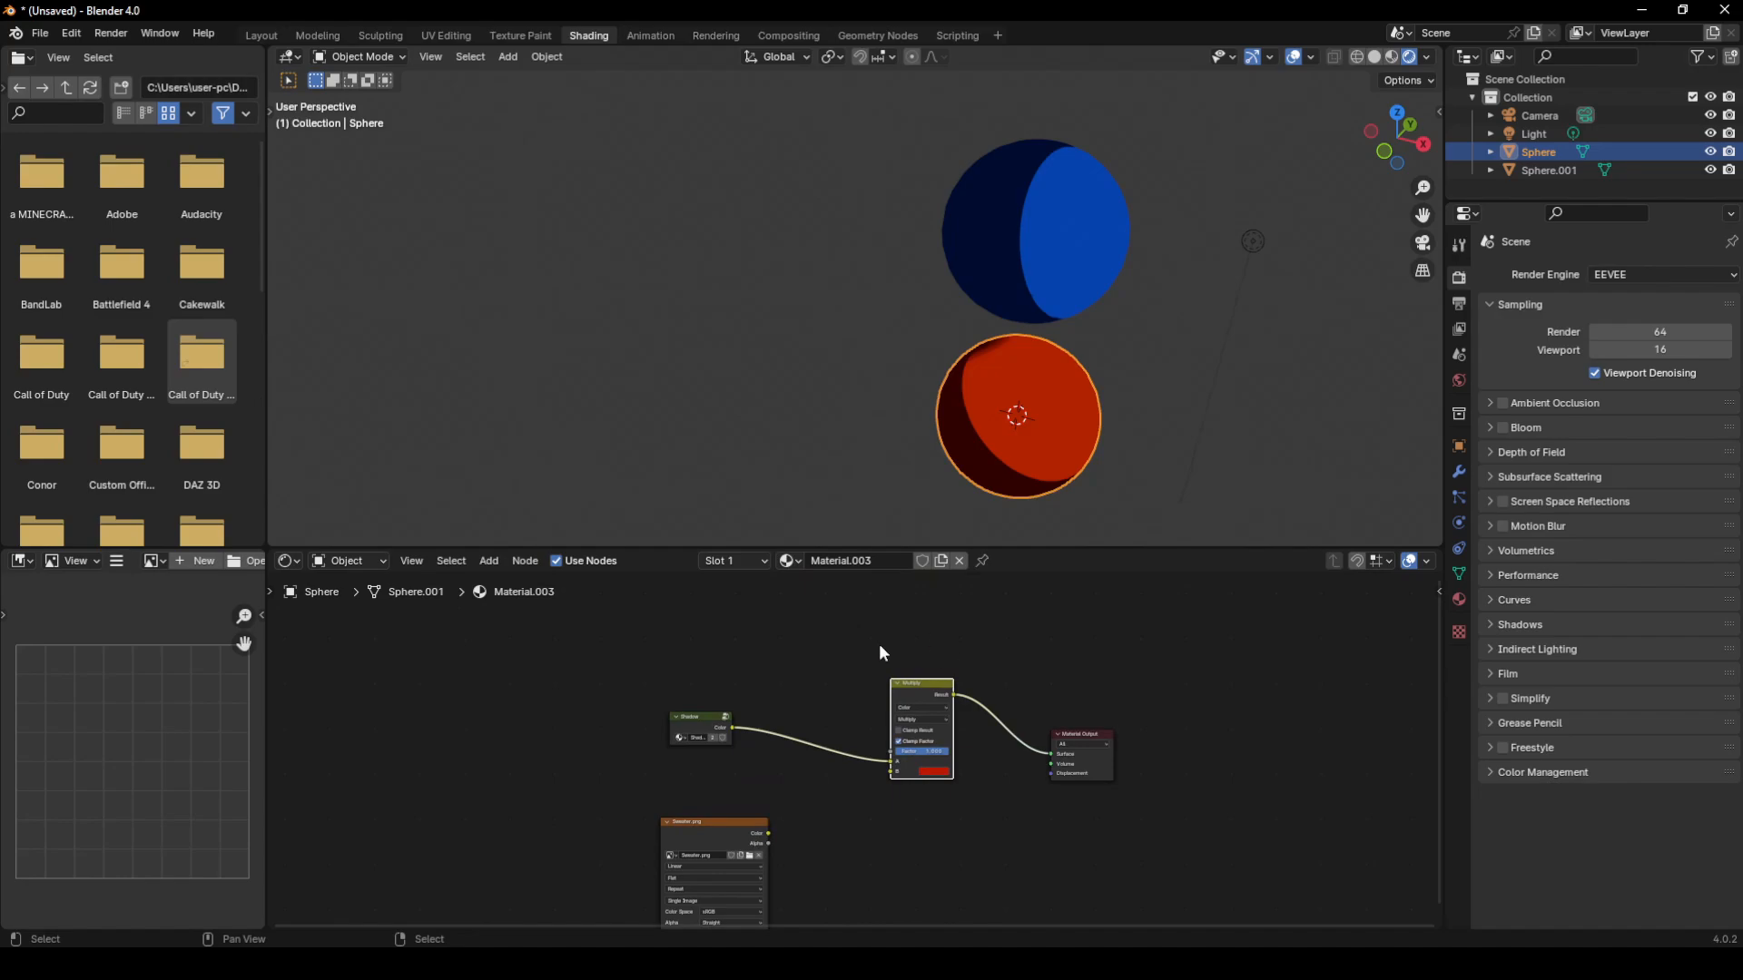
{"action": "scroll", "coordinate": [844, 671], "scroll_direction": "up", "scroll_amount": 2}
{"action": "left_click", "coordinate": [597, 711]}
{"action": "key", "text": "Tab"}
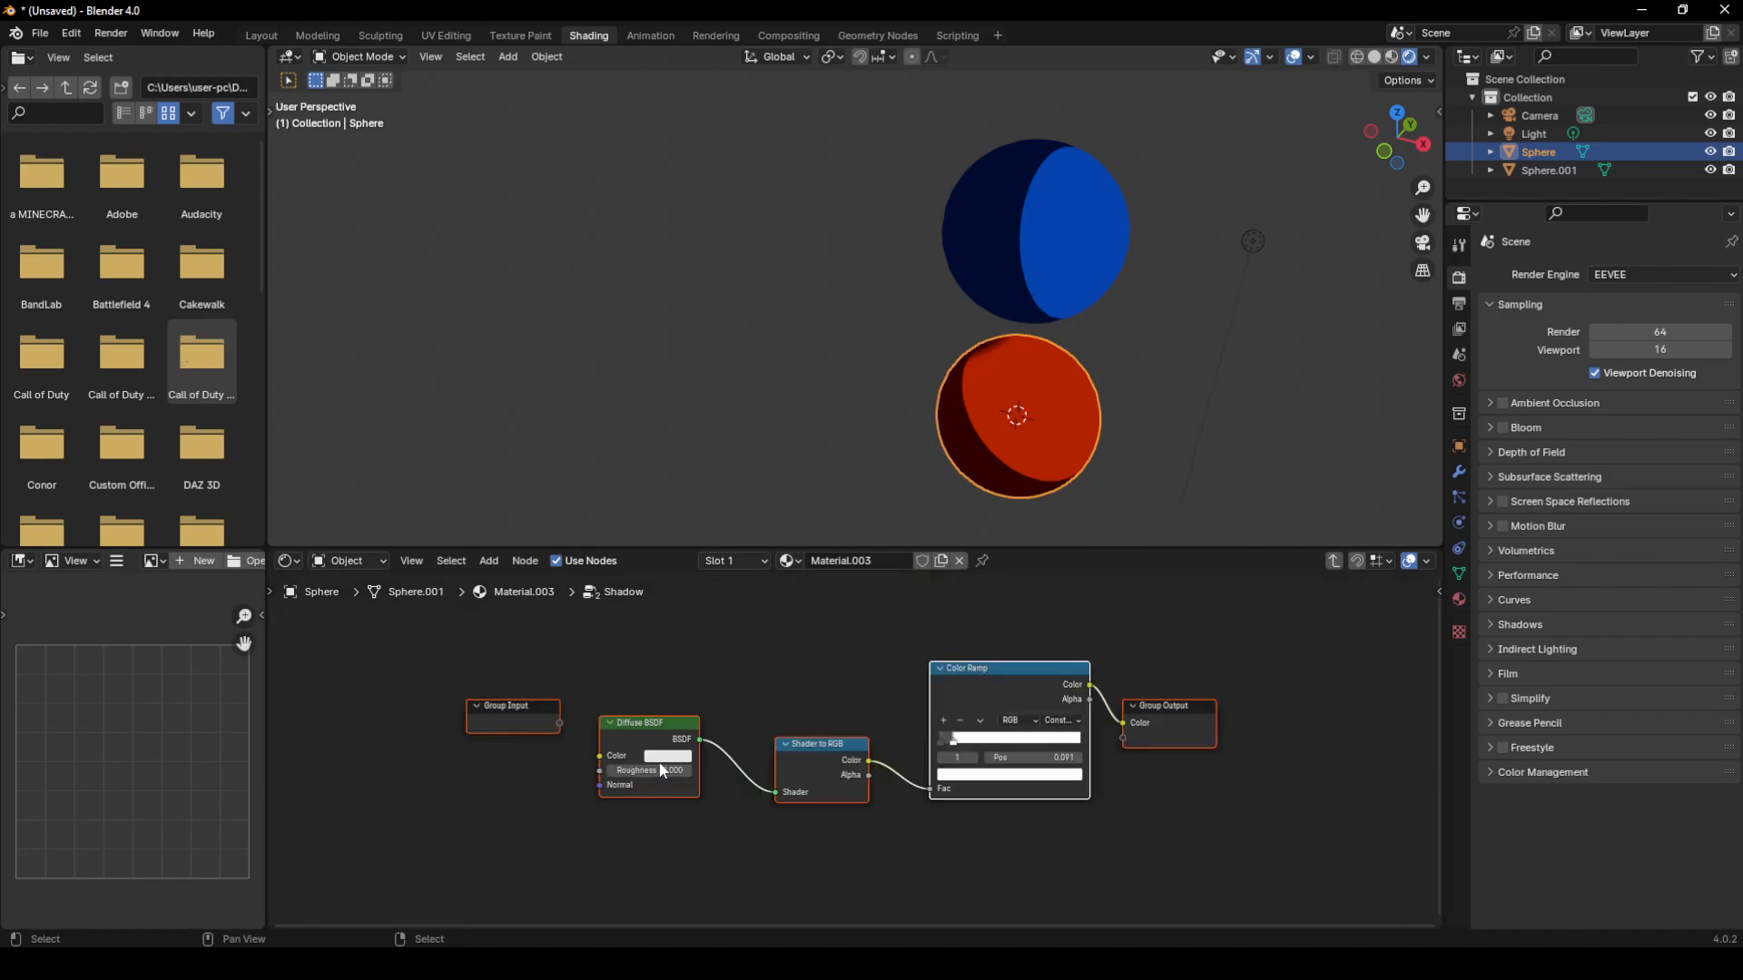
{"action": "key", "text": "Tab"}
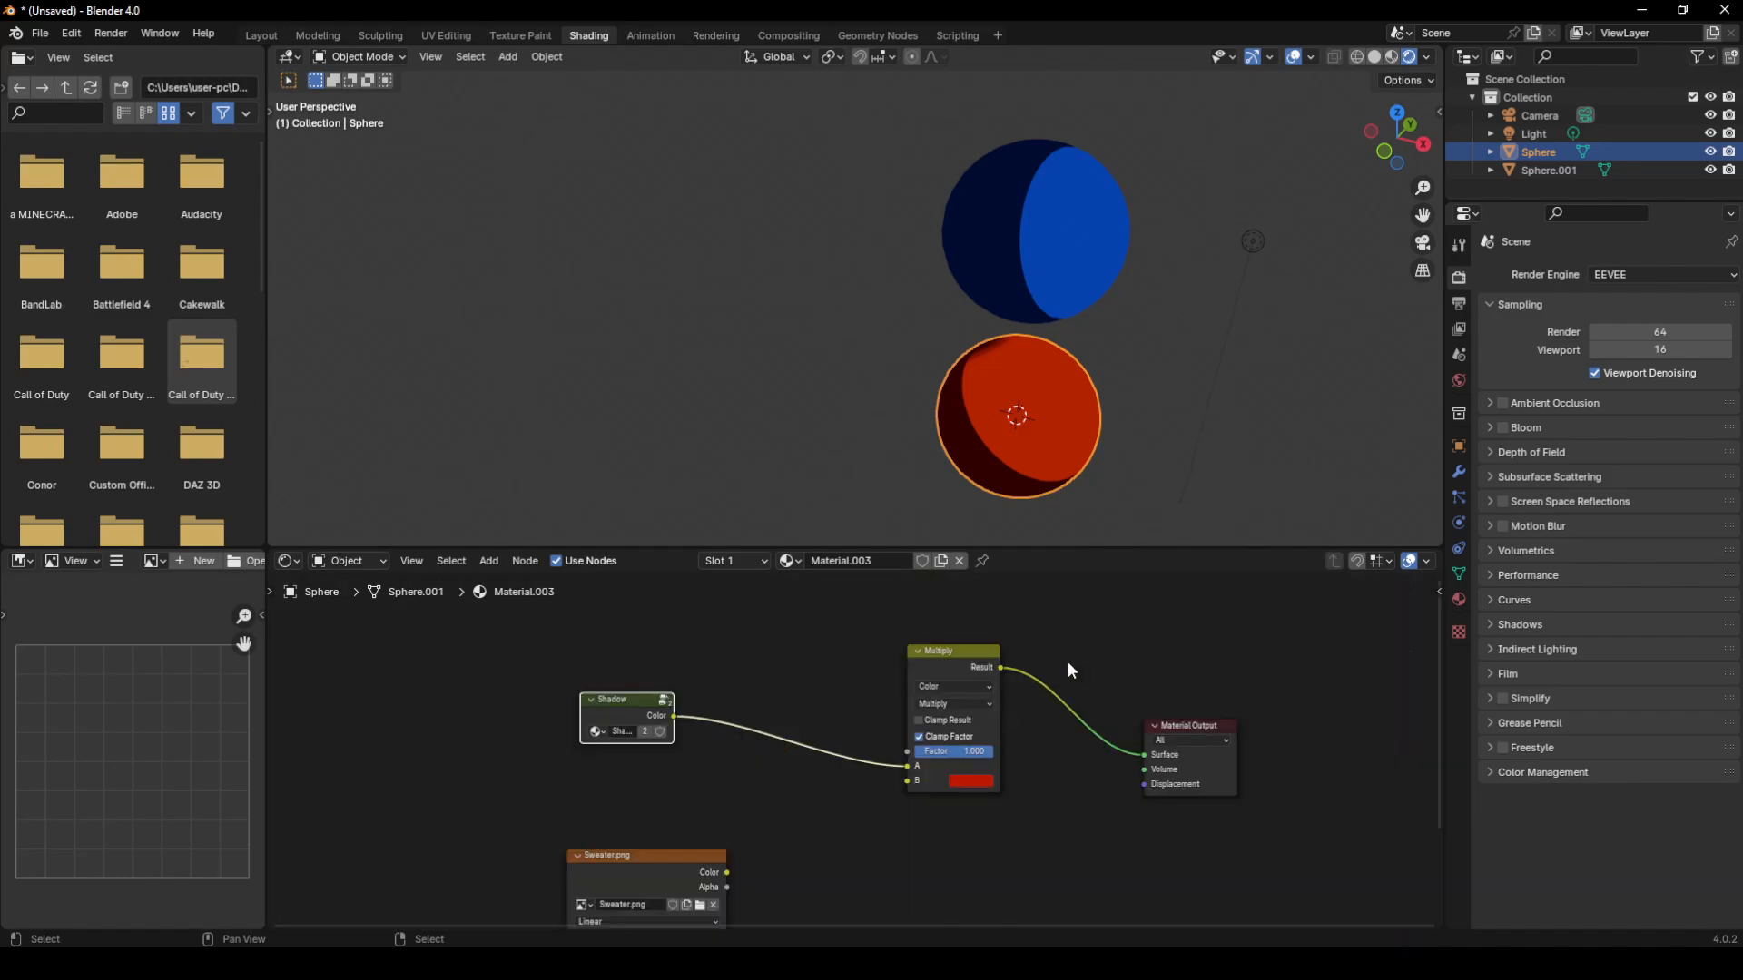
- Reposition the blue sphere beneath the light, diagonally above the red sphere, and inspect the shadow on the red sphere
{"action": "mouse_move", "coordinate": [998, 409]}
{"action": "middle_mouse_down"}
{"action": "mouse_move", "coordinate": [966, 357]}
{"action": "mouse_move", "coordinate": [1081, 358]}
{"action": "middle_mouse_up"}
{"action": "left_click", "coordinate": [1015, 211]}
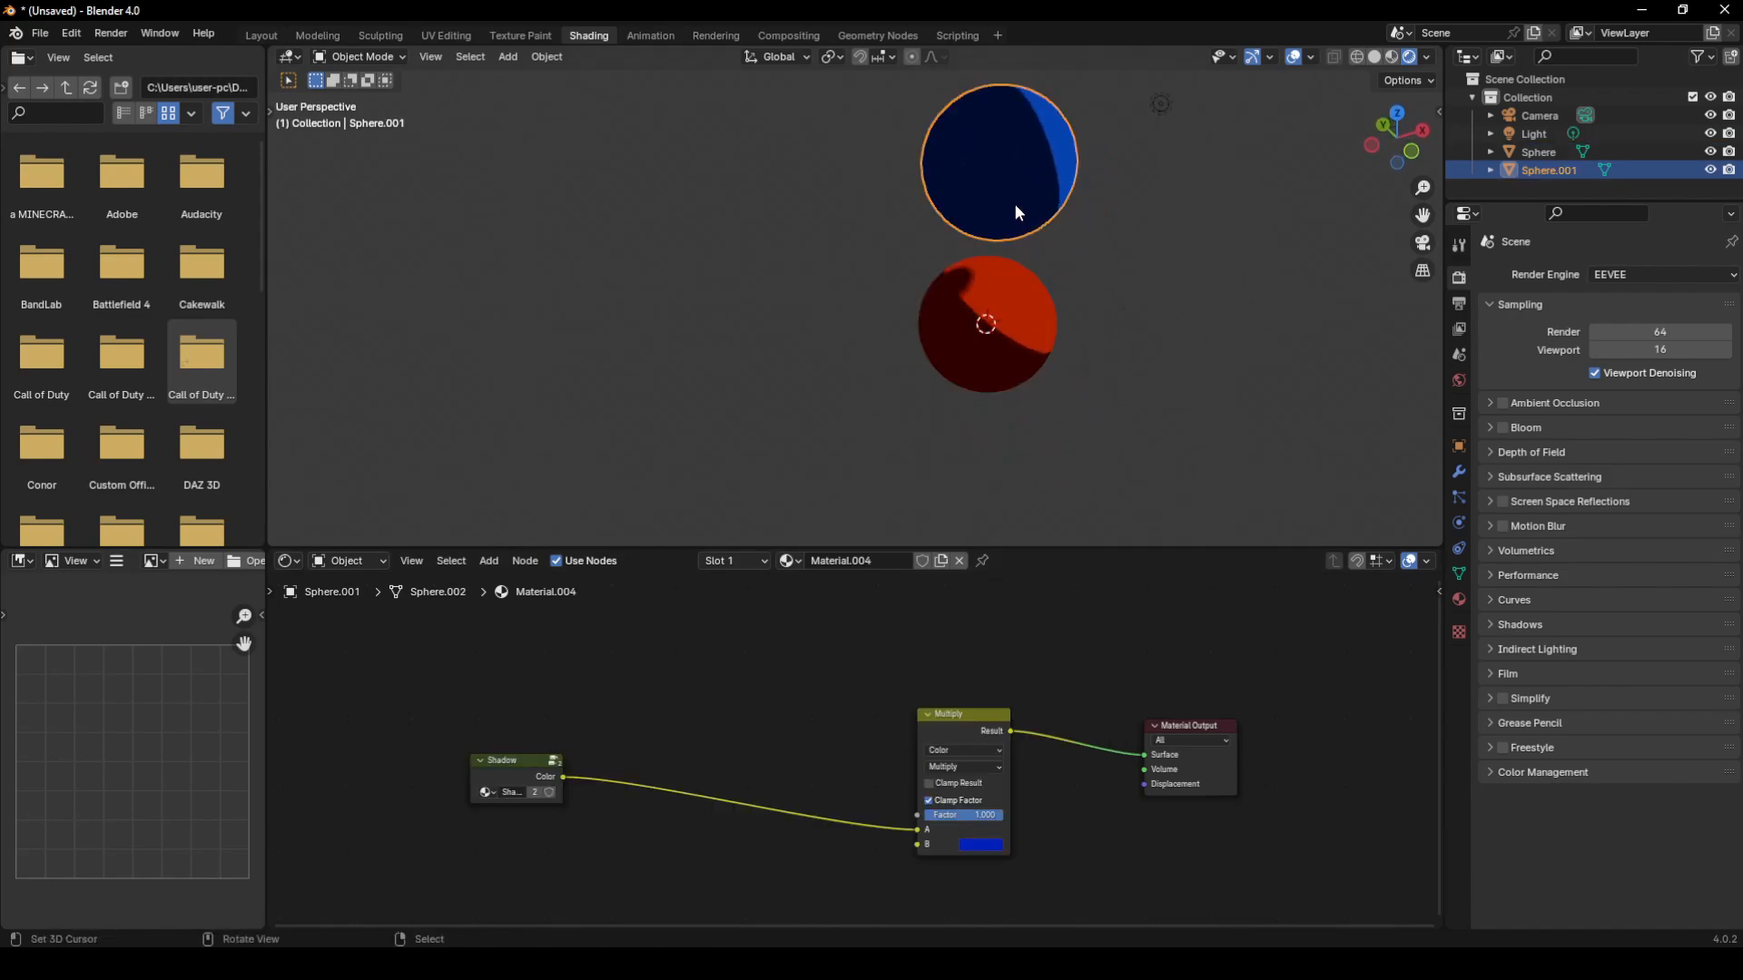
{"action": "mouse_move", "coordinate": [1015, 213]}
{"action": "middle_mouse_down"}
{"action": "mouse_move", "coordinate": [781, 293]}
{"action": "mouse_move", "coordinate": [562, 336]}
{"action": "middle_mouse_up"}
{"action": "key", "text": "g"}
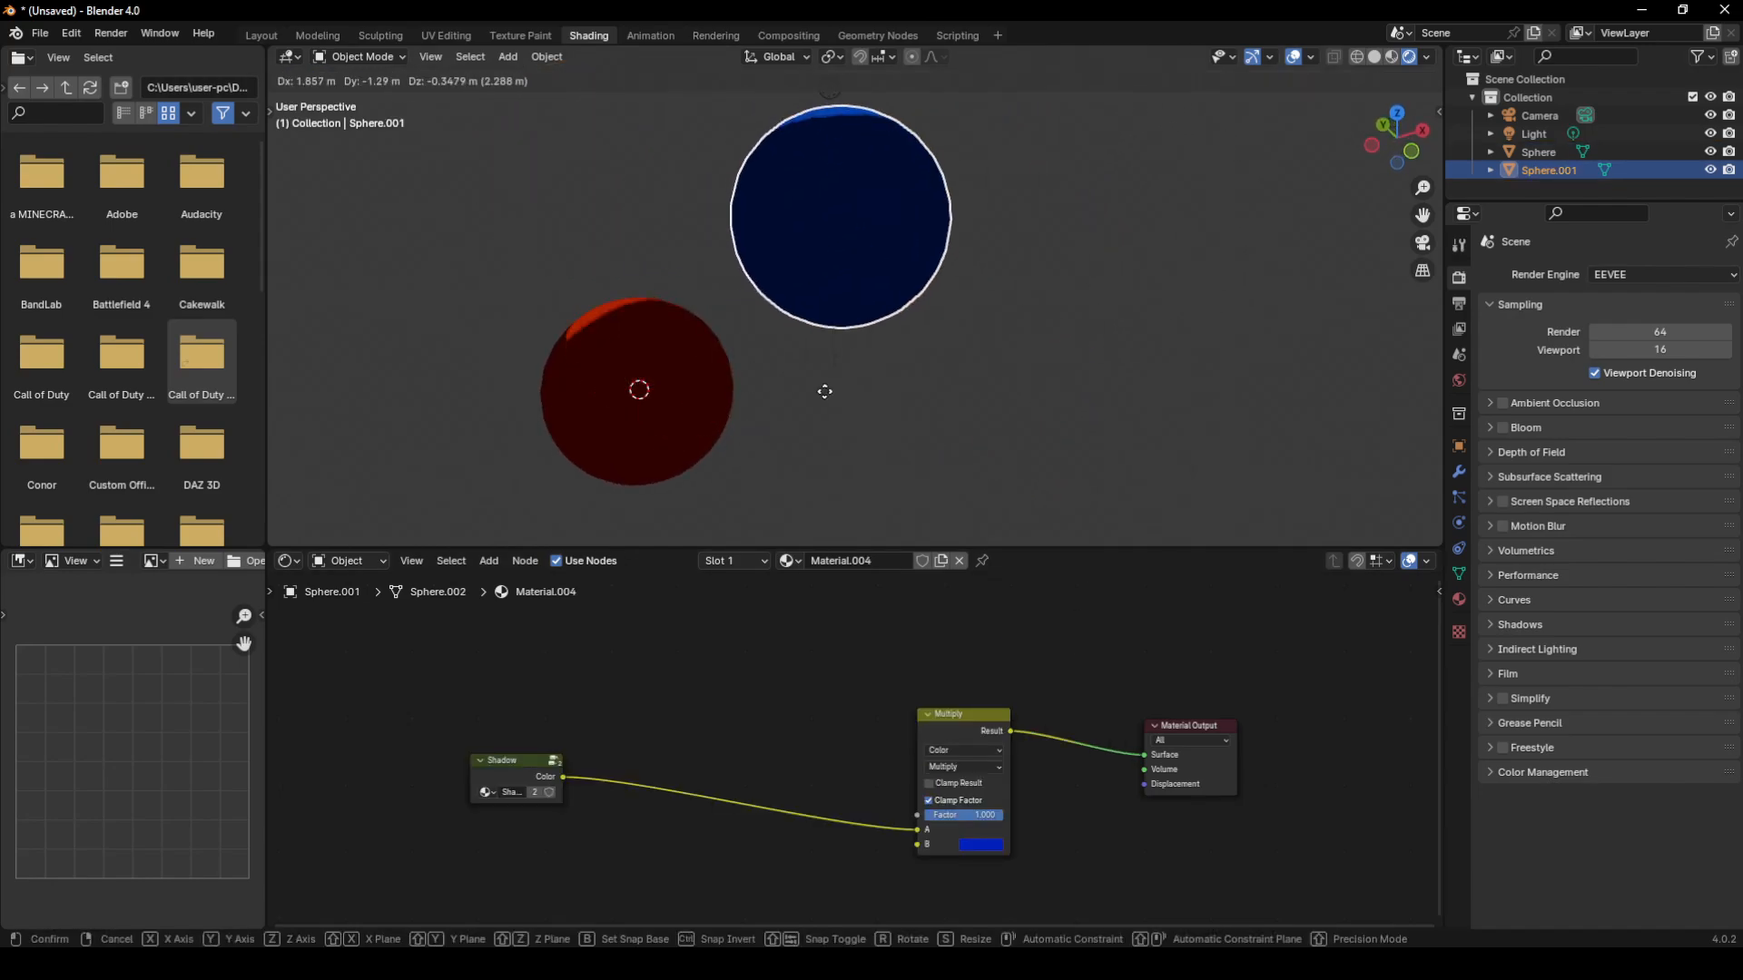
{"action": "left_click", "coordinate": [851, 407]}
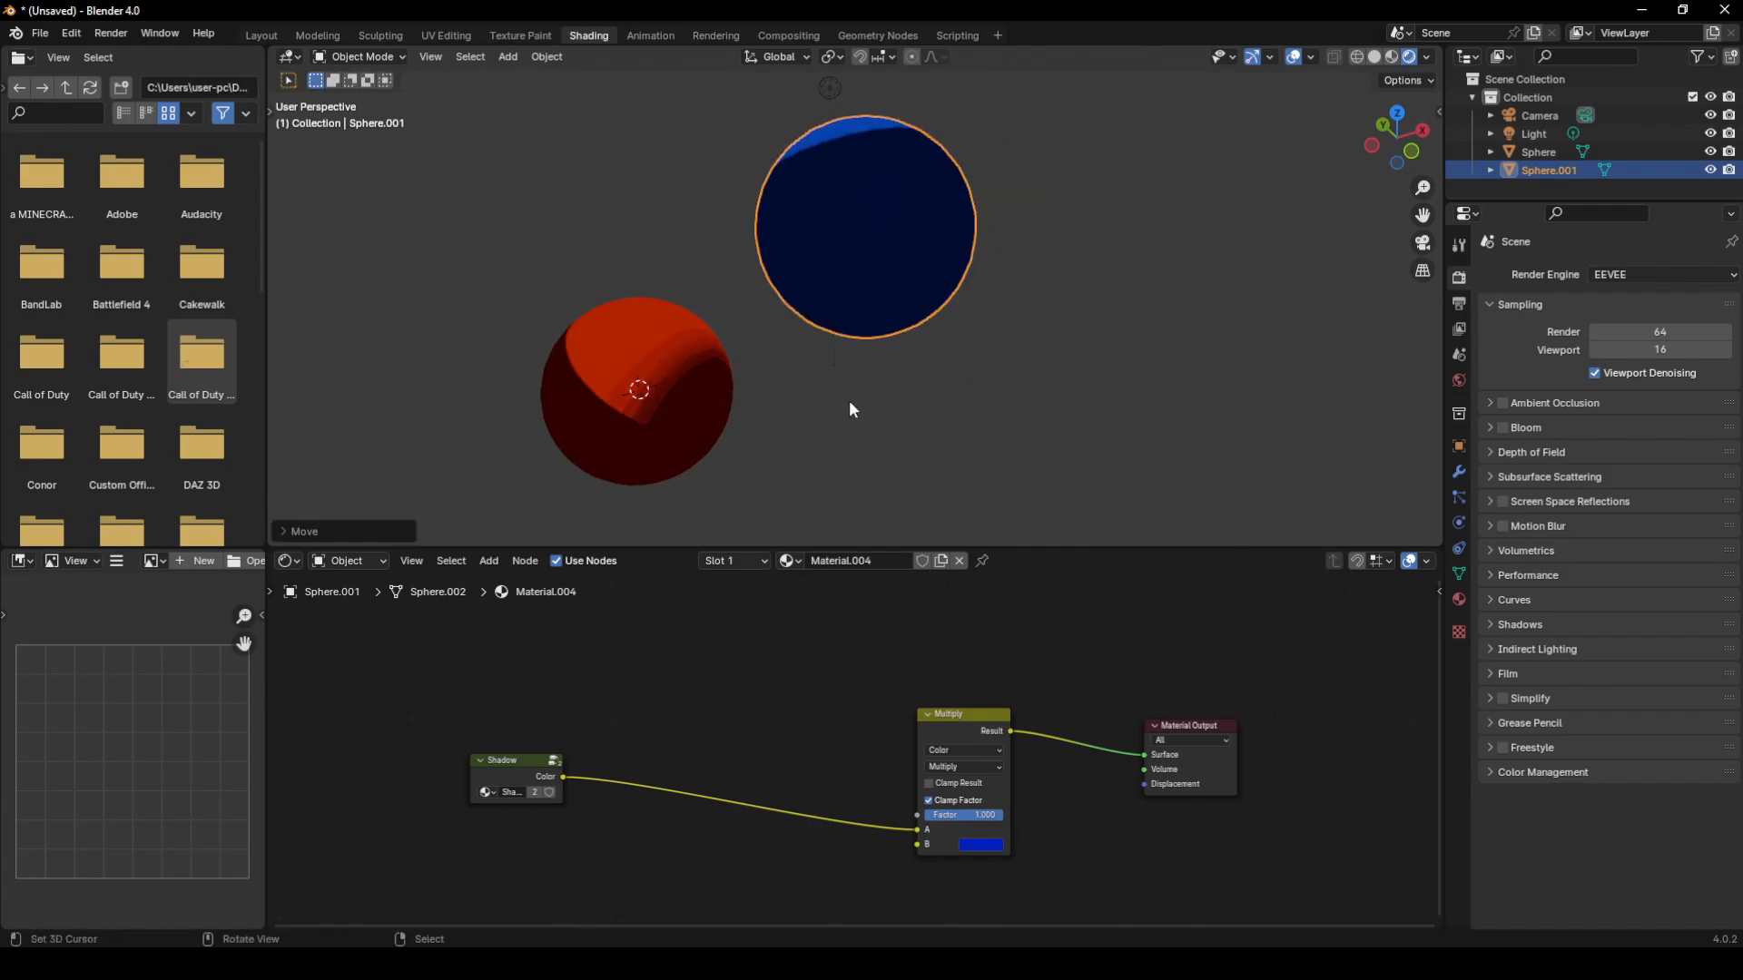
{"action": "scroll", "coordinate": [908, 417], "scroll_direction": "up", "scroll_amount": 2}
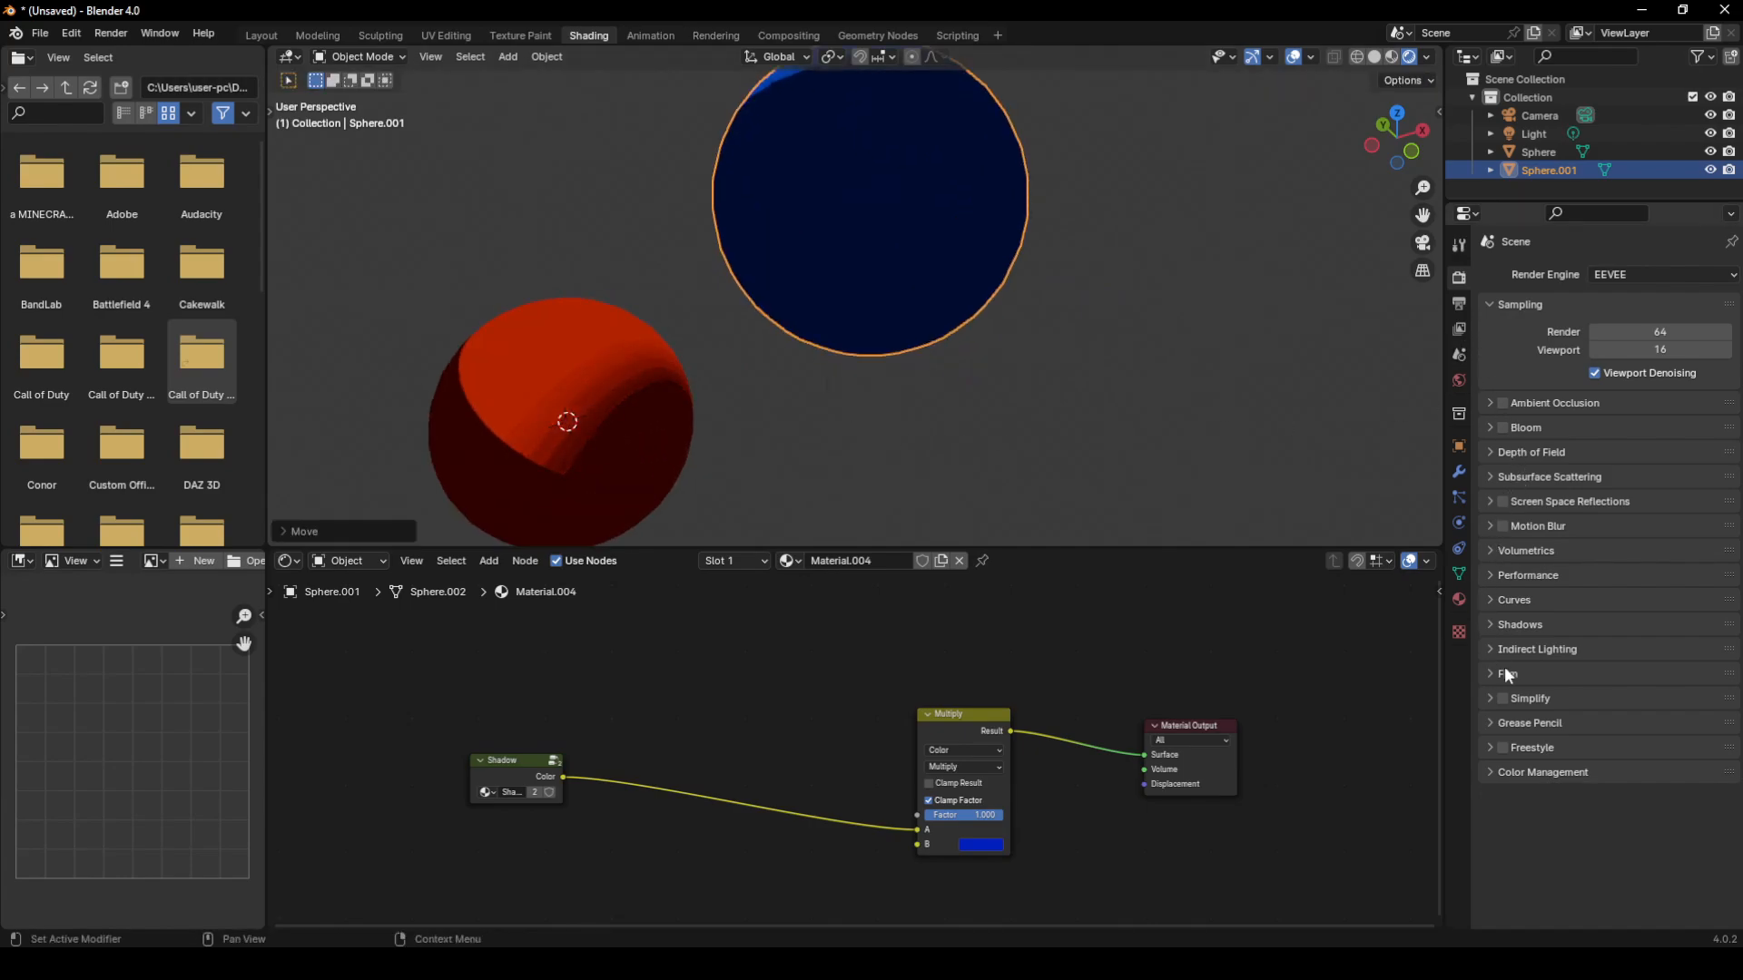
- Disable the Shadow option on the point light so the spheres cast no shadows on each other
{"action": "scroll", "coordinate": [1089, 308], "scroll_direction": "down", "scroll_amount": 5}
{"action": "left_click", "coordinate": [843, 193]}
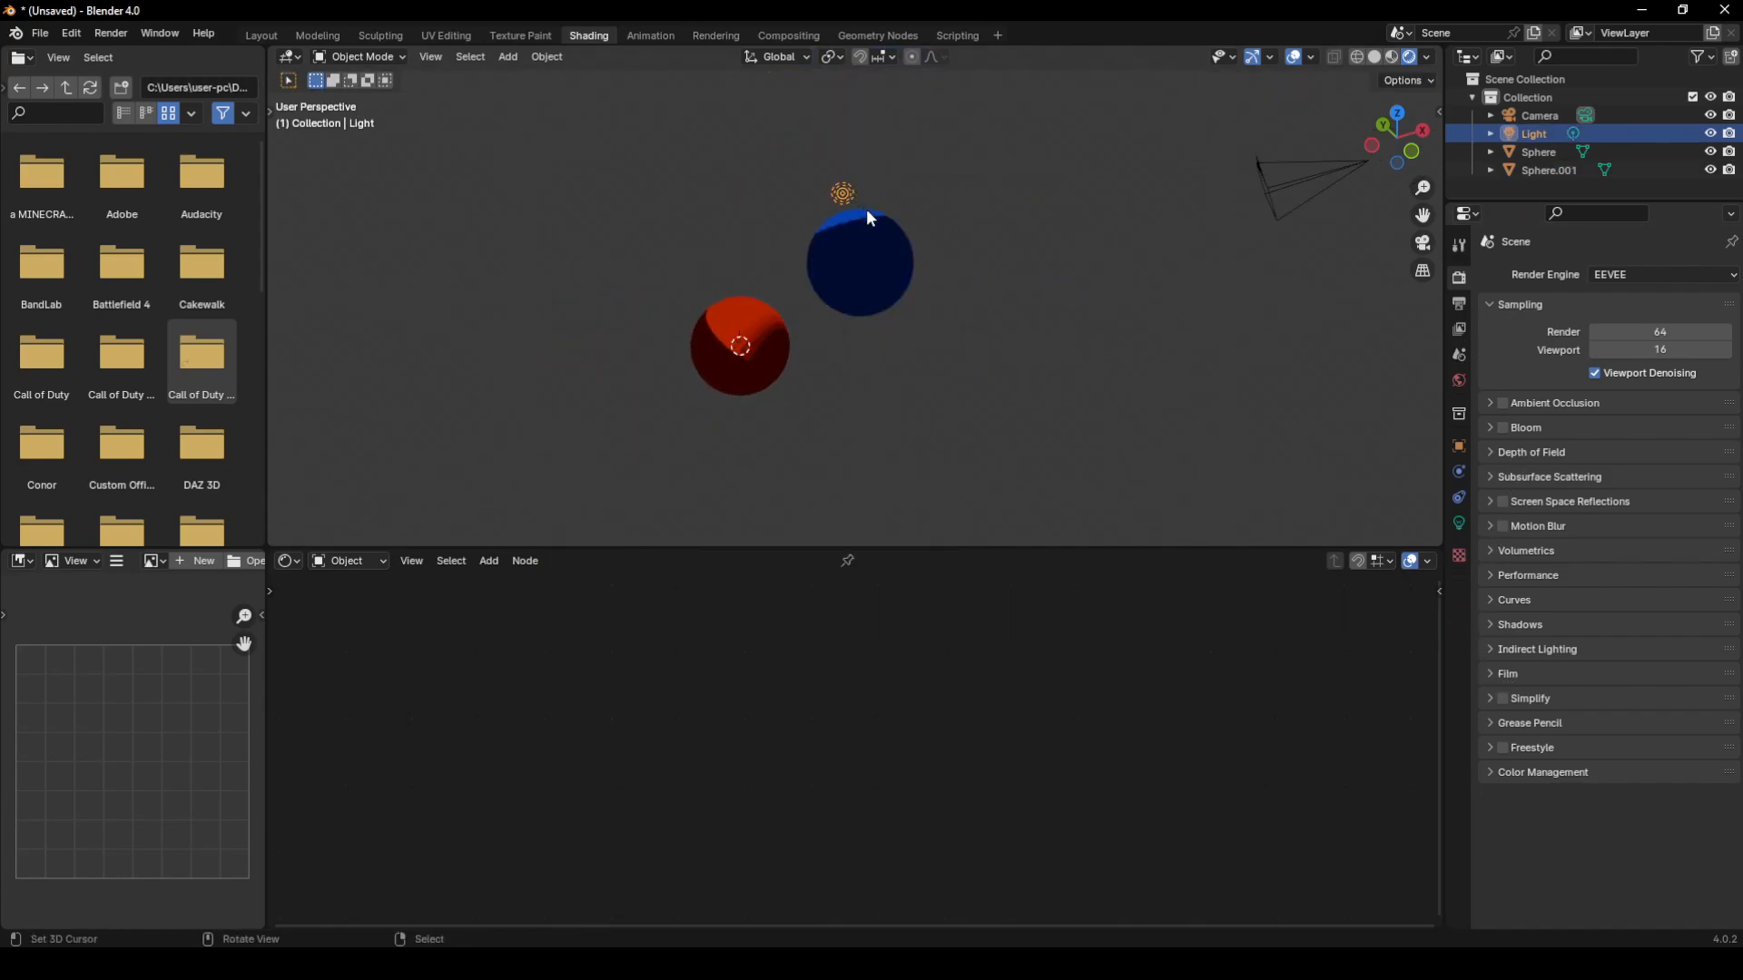
{"action": "middle_click_drag", "start_coordinate": [909, 274], "coordinate": [998, 396], "text": "shift"}
{"action": "scroll", "coordinate": [989, 454], "scroll_direction": "up", "scroll_amount": 3}
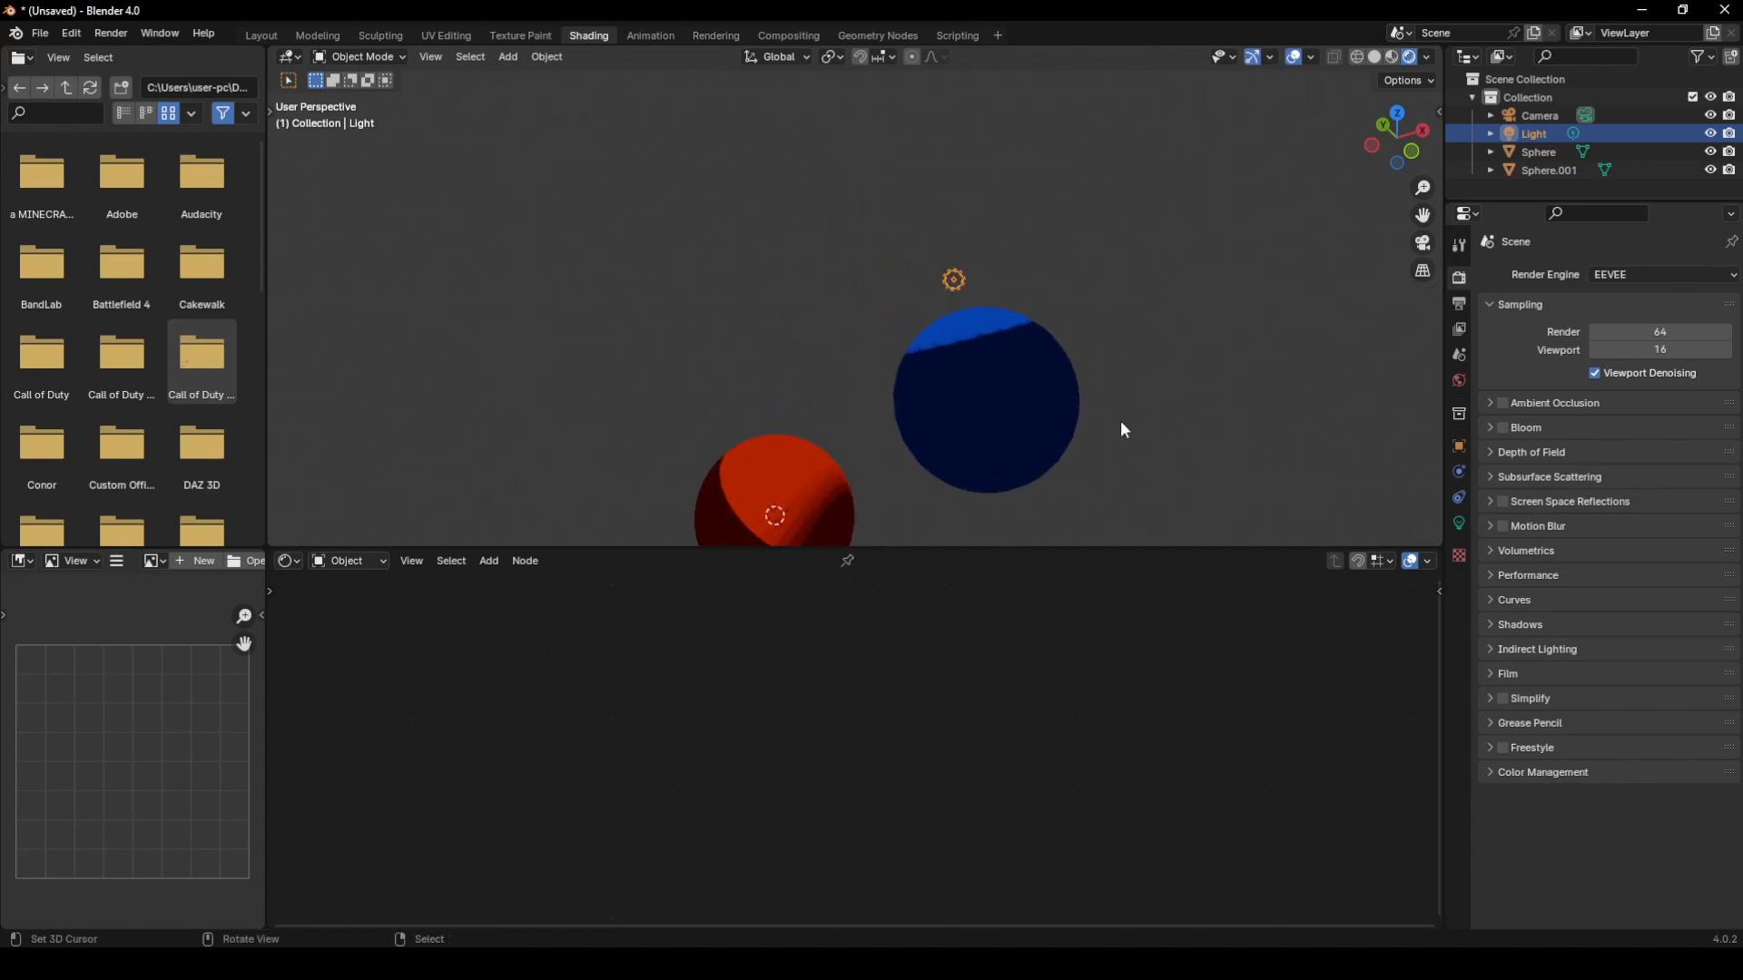
{"action": "left_click", "coordinate": [1458, 523]}
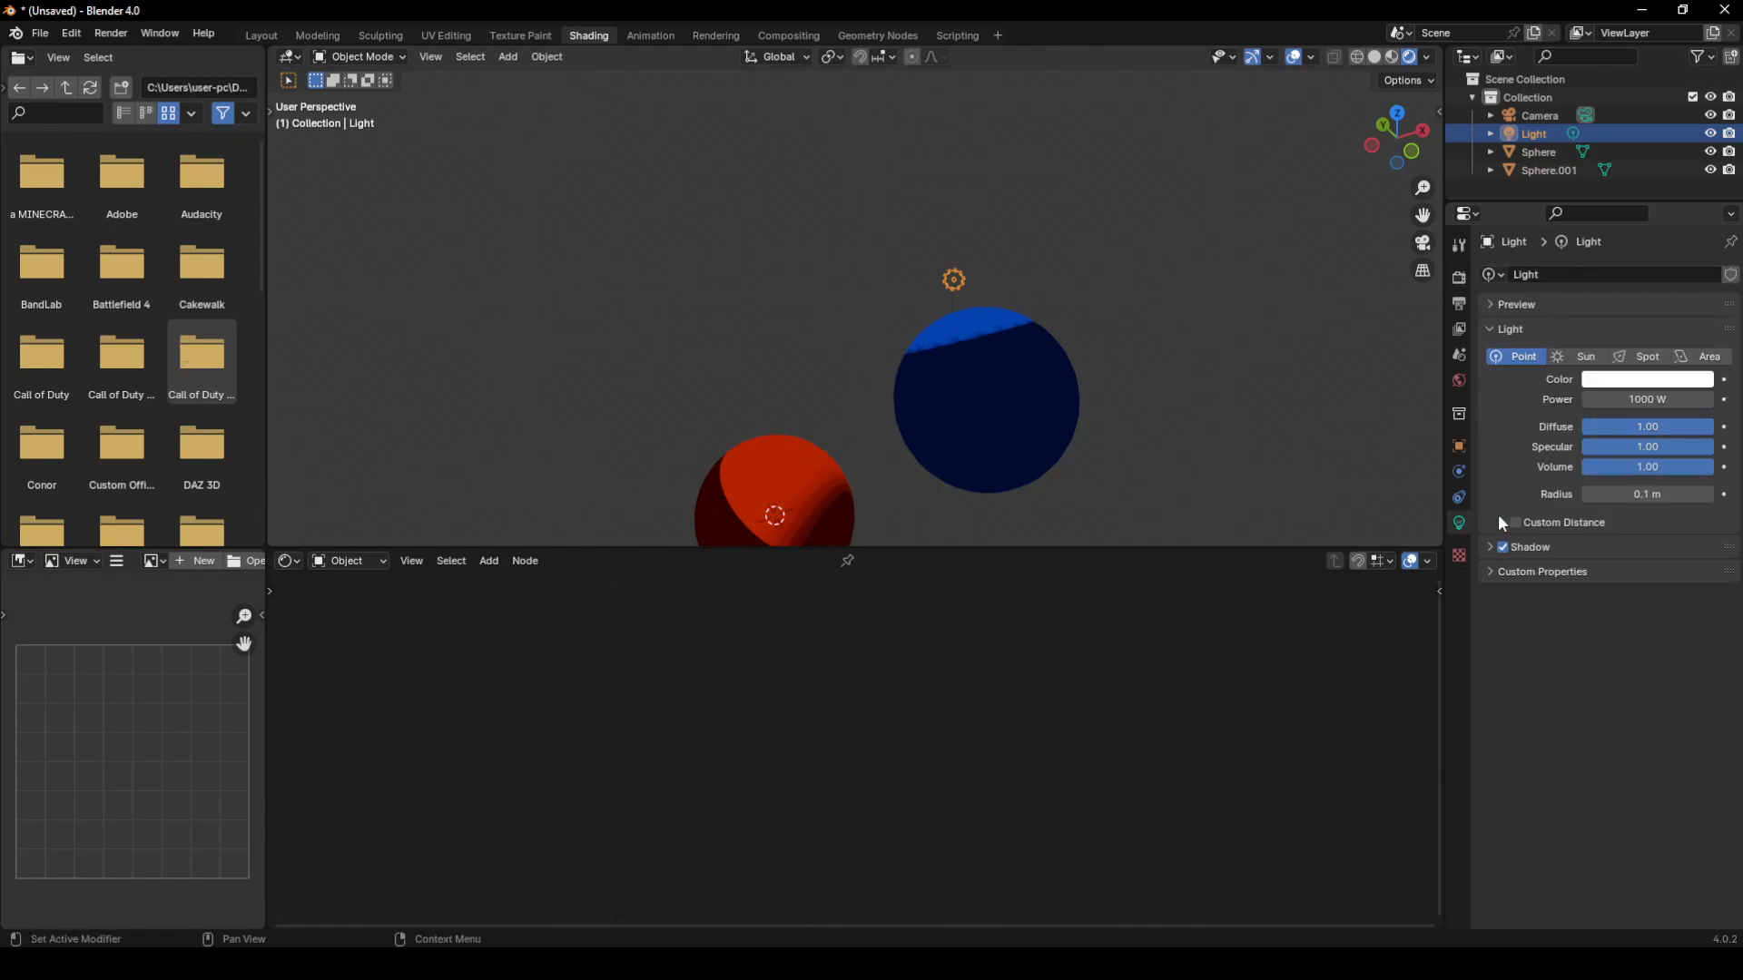
{"action": "left_click", "coordinate": [1502, 548]}
{"action": "middle_click_drag", "start_coordinate": [971, 406], "coordinate": [1107, 274]}
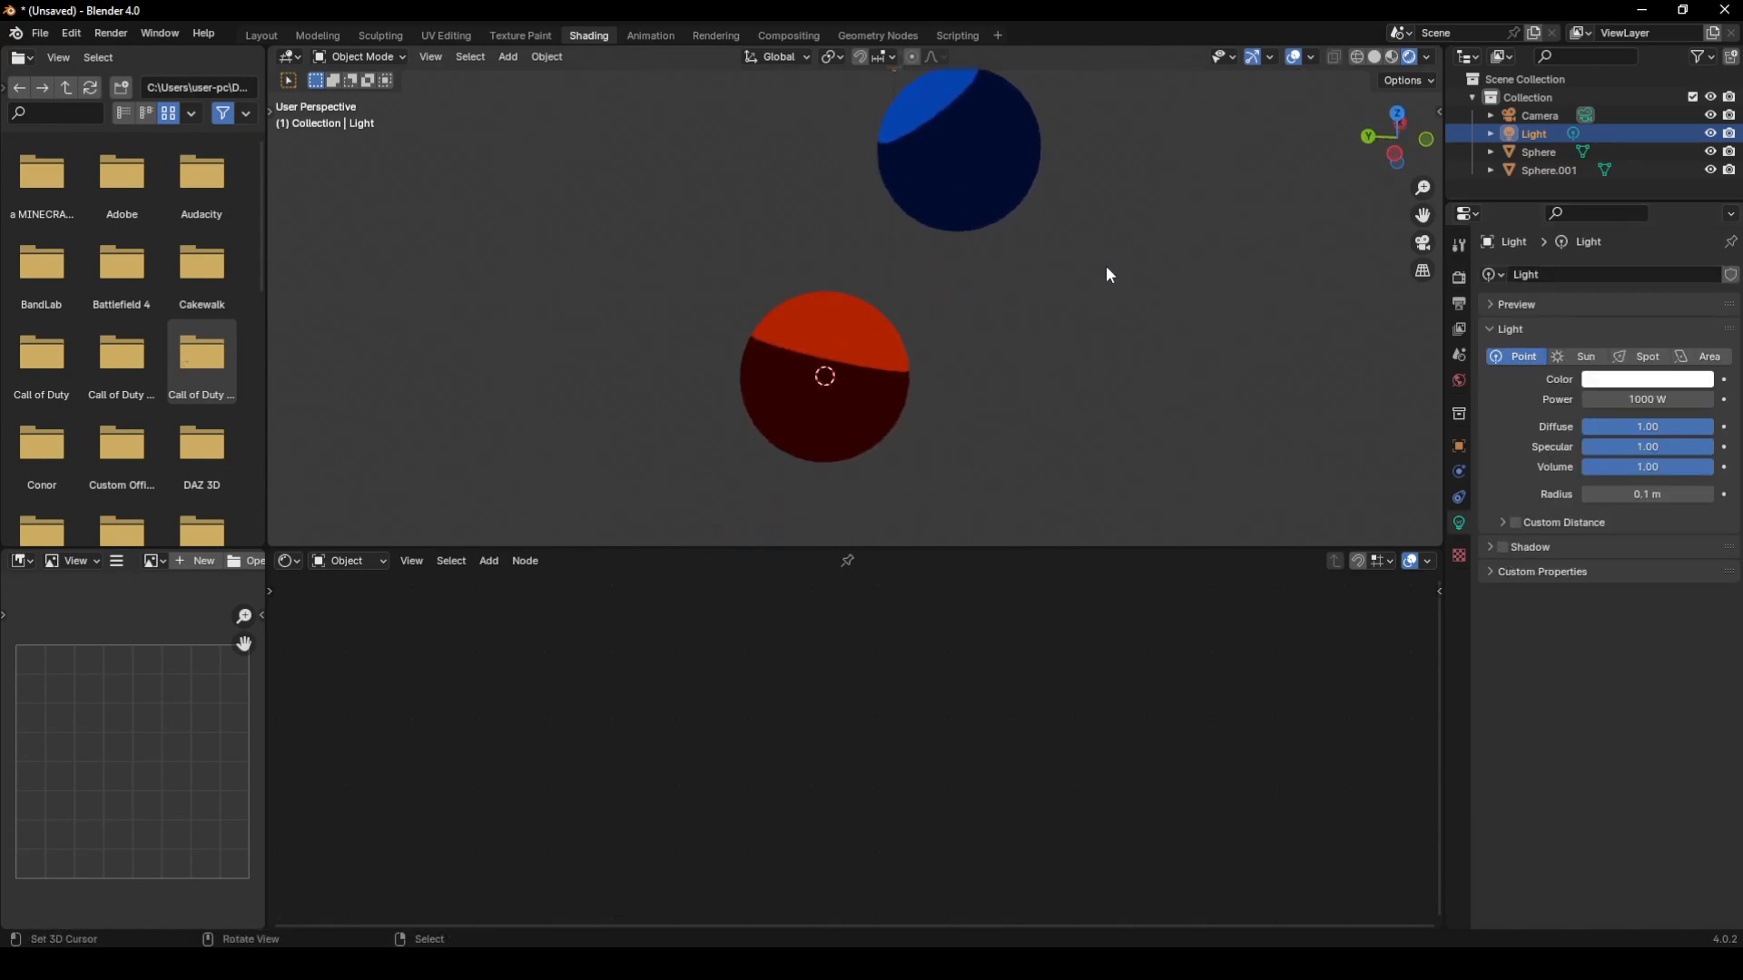